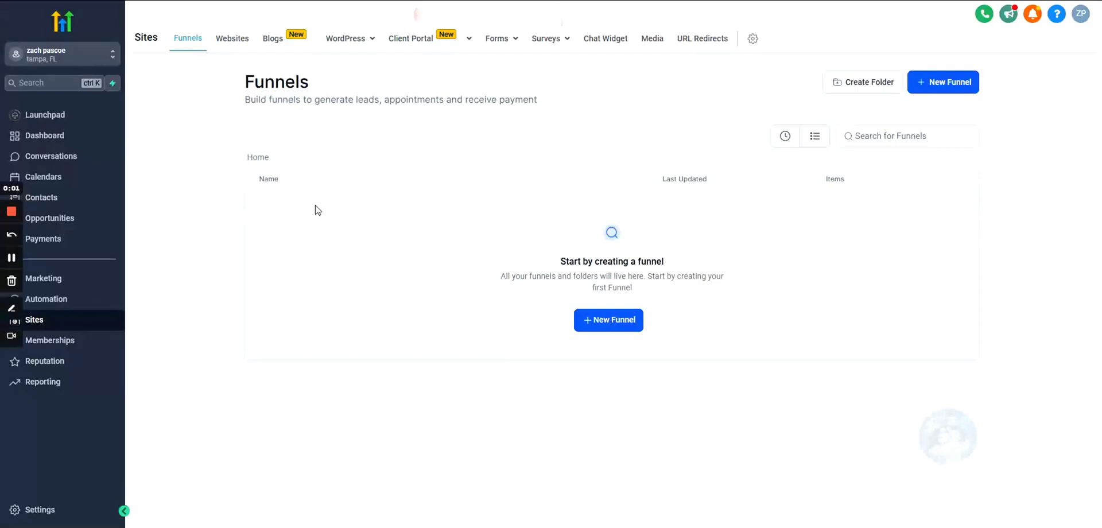
- Highlight the Funnels page heading and subtitle a few times, then clear the highlight
left_click_drag(241, 87, 430, 117)
left_click_drag(547, 105, 239, 81)
left_click(231, 85)
left_click_drag(235, 79, 566, 115)
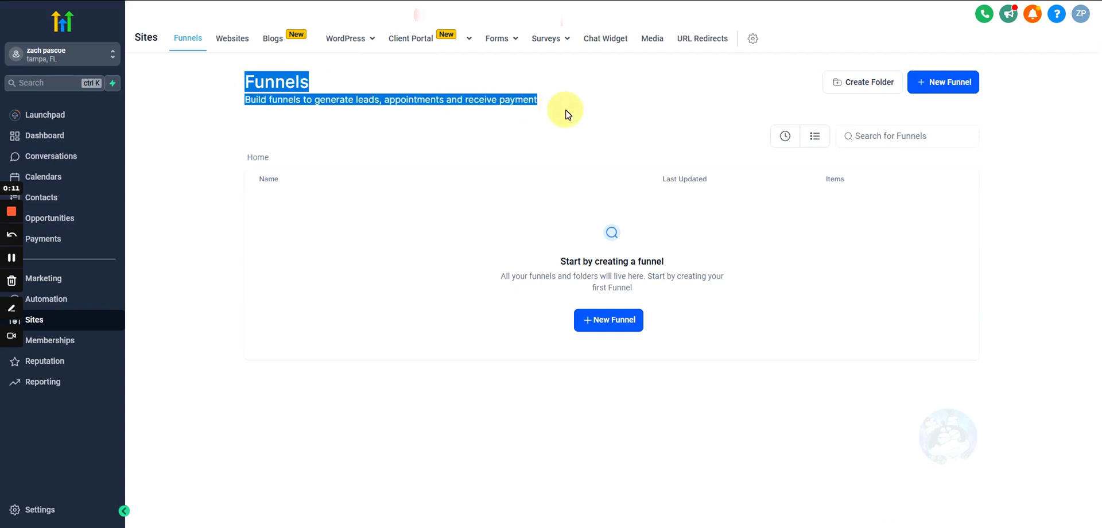
left_click(565, 114)
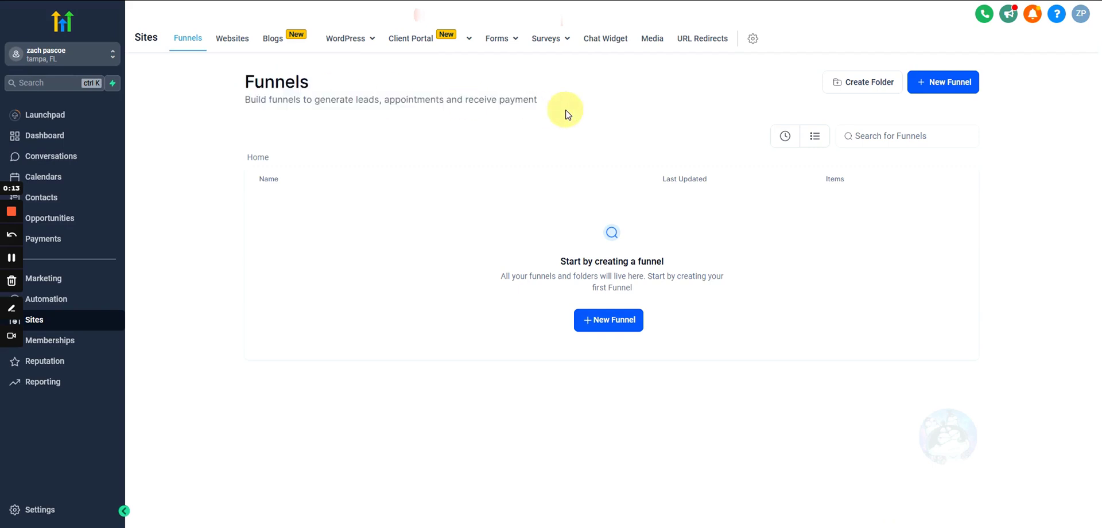
left_click_drag(541, 100, 226, 79)
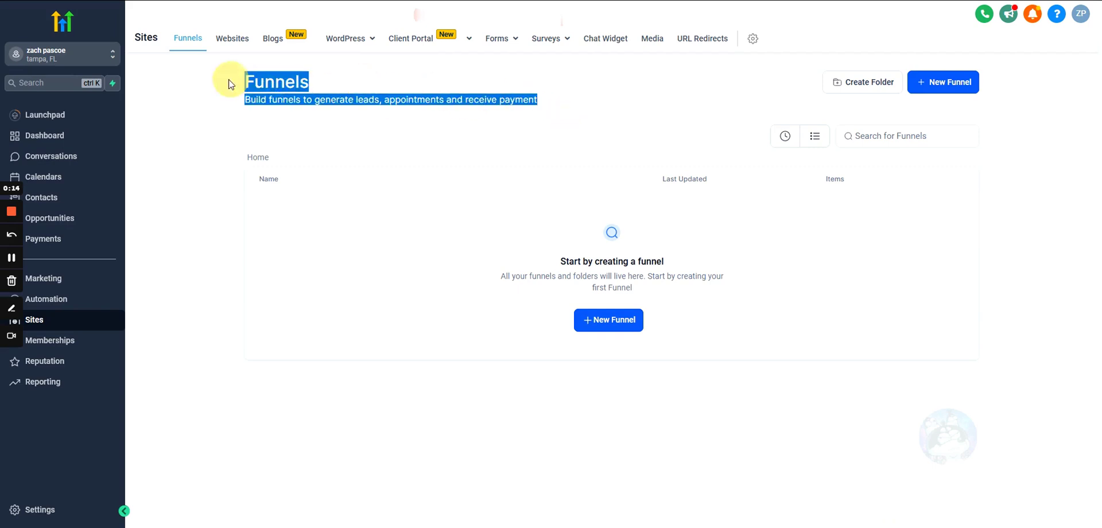
left_click(209, 138)
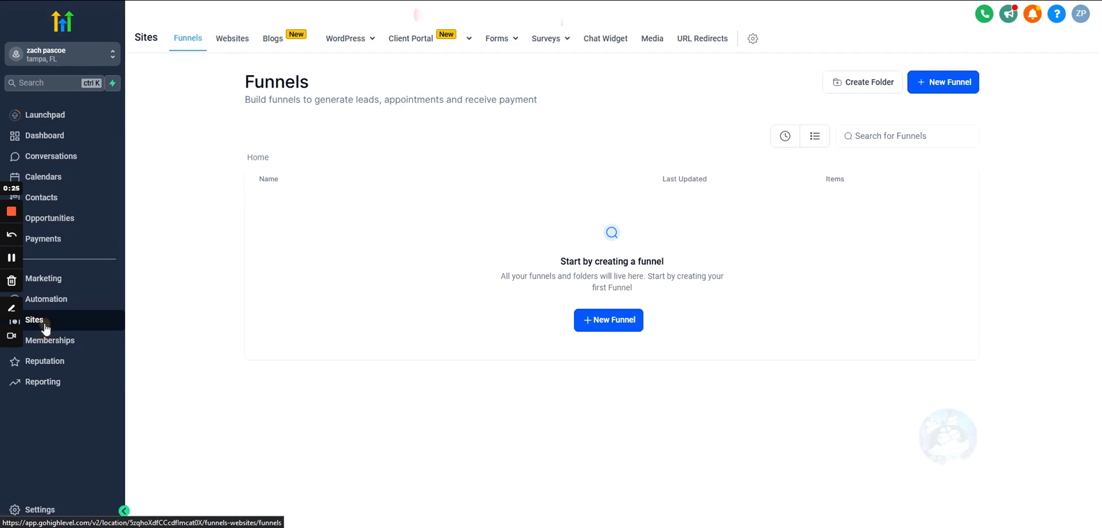
left_click_drag(241, 85, 630, 131)
left_click(588, 113)
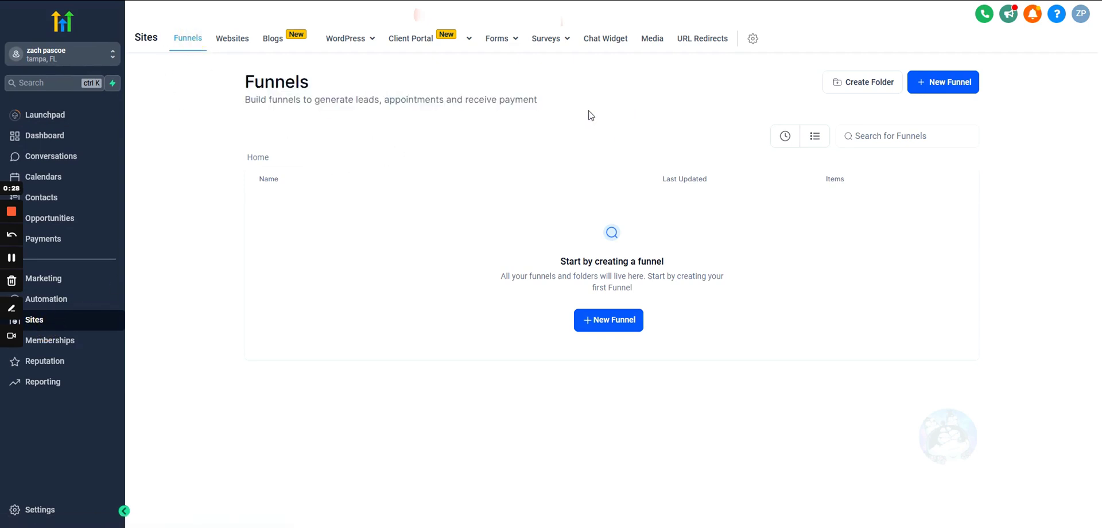
- Create a new funnel from blank named 'Example'
left_click(608, 321)
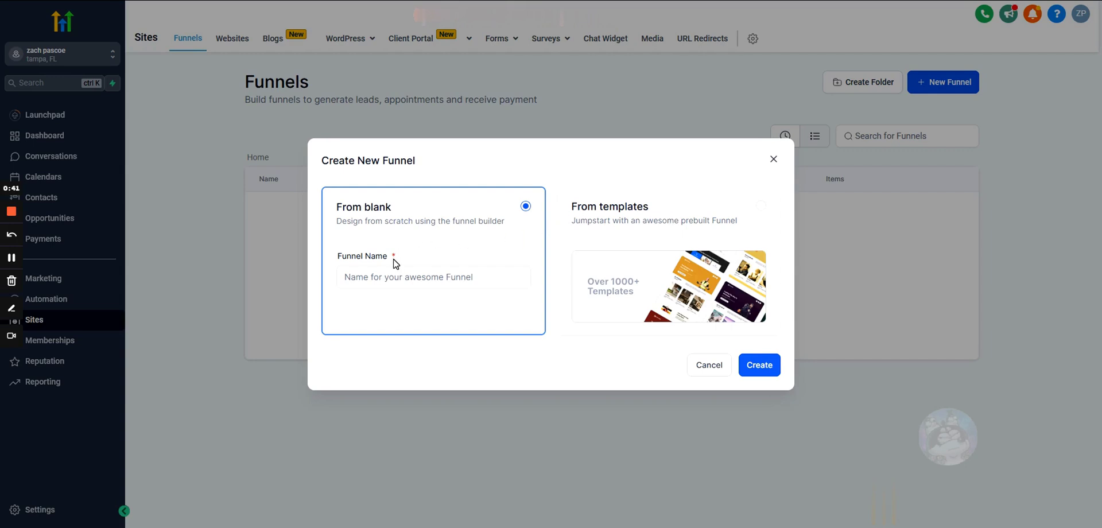
left_click(416, 276)
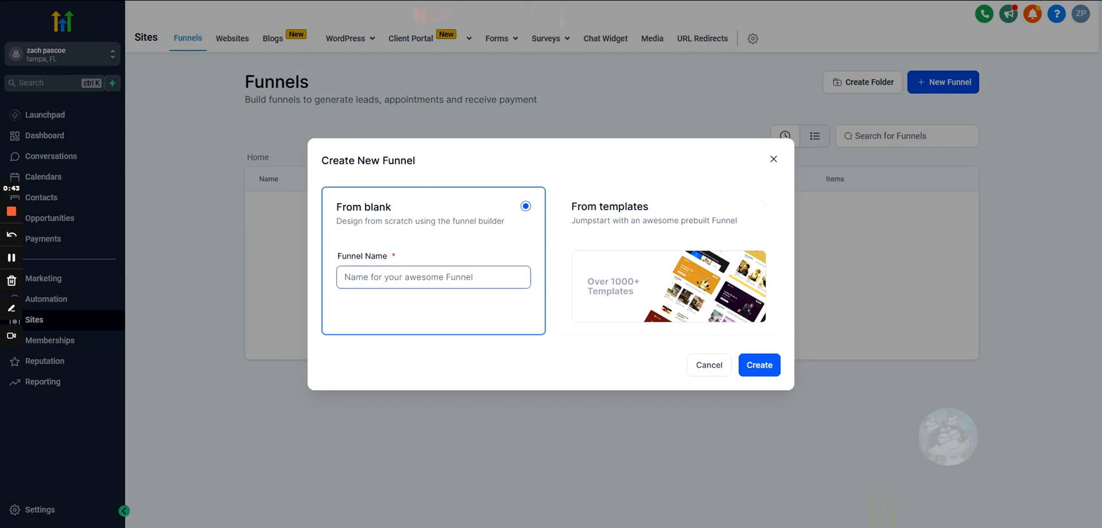
left_click(761, 207)
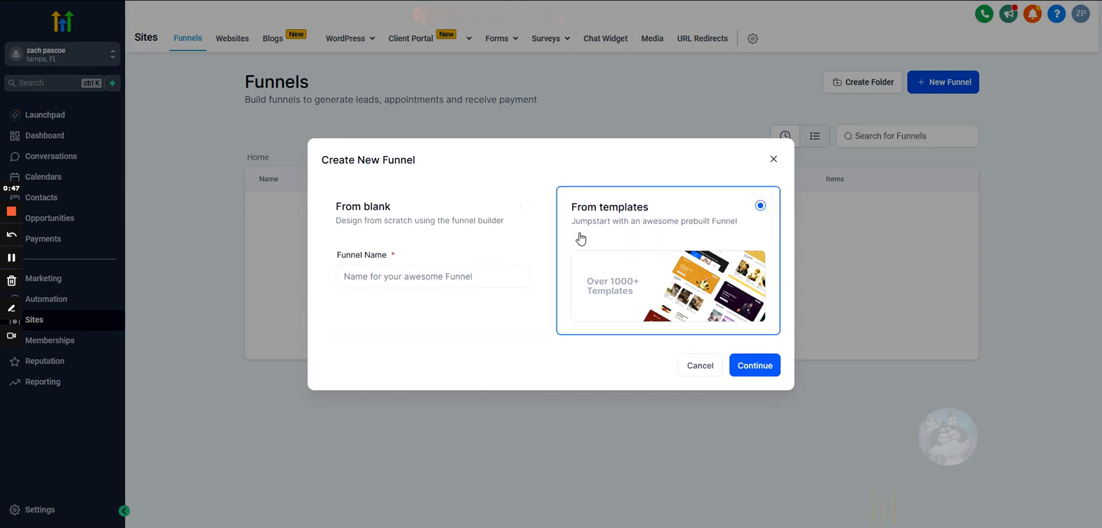
left_click(524, 210)
left_click(383, 277)
type("Example")
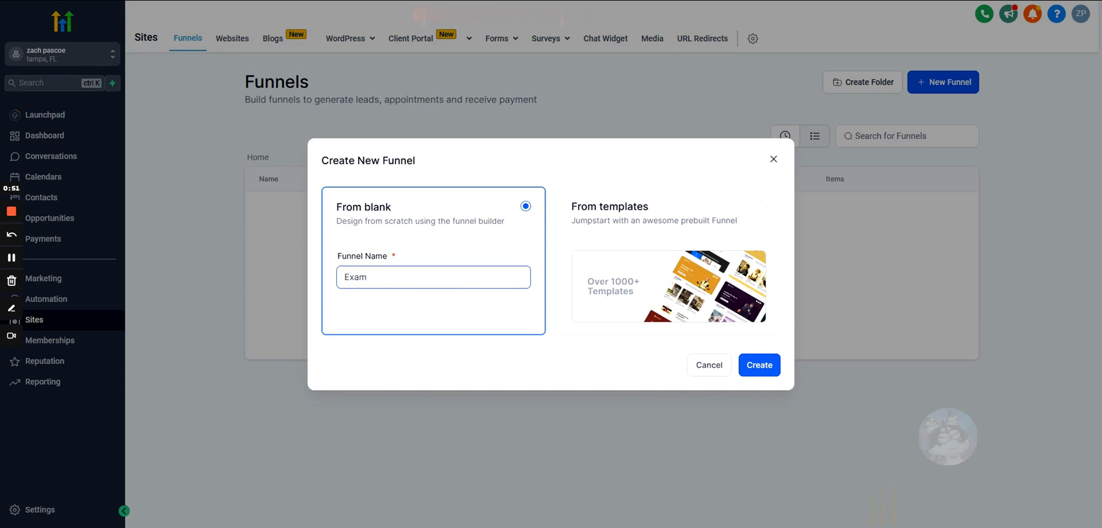
left_click(763, 367)
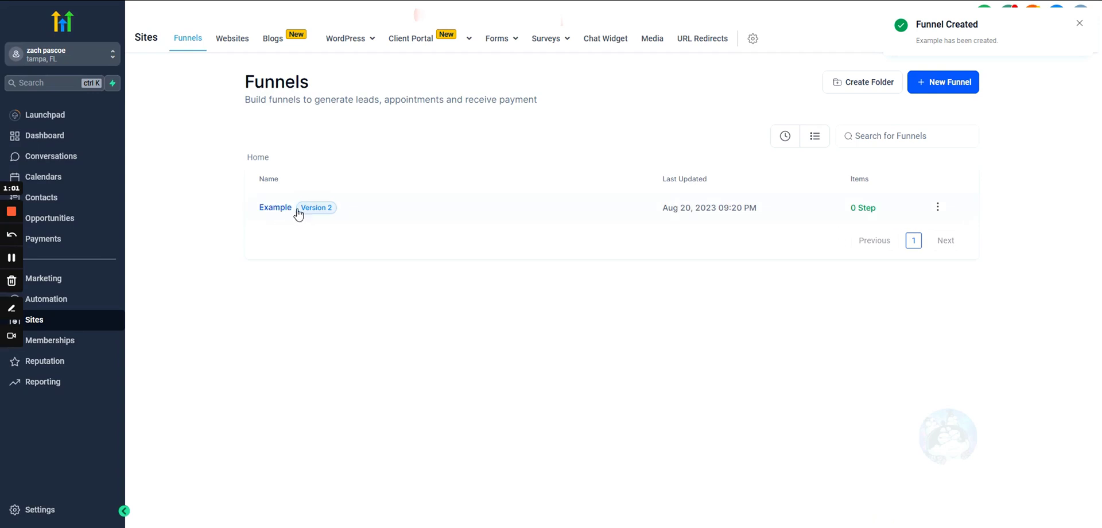
- Open the Example funnel from the funnel list
triple_click(312, 118)
double_click(290, 81)
left_click(301, 121)
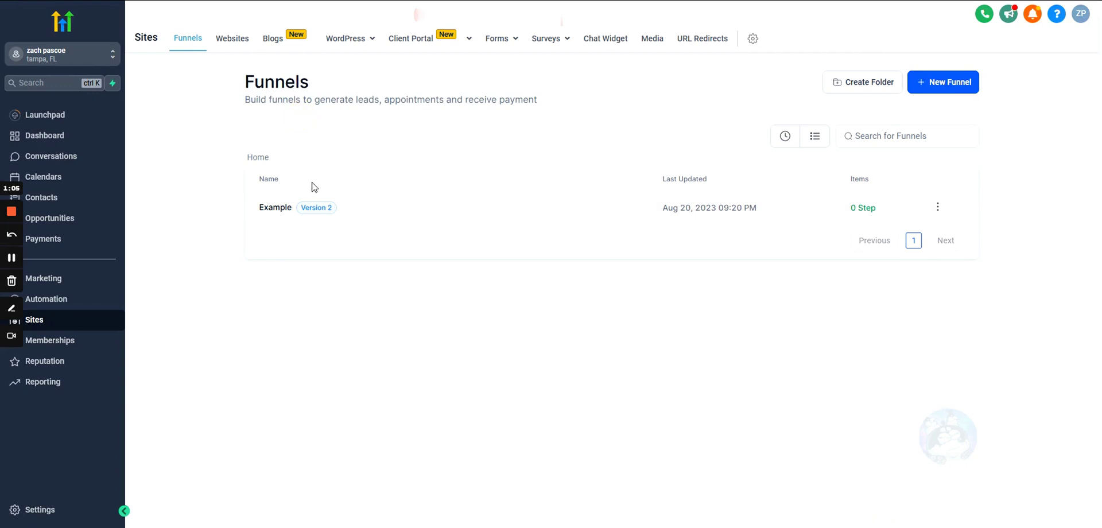
left_click(273, 207)
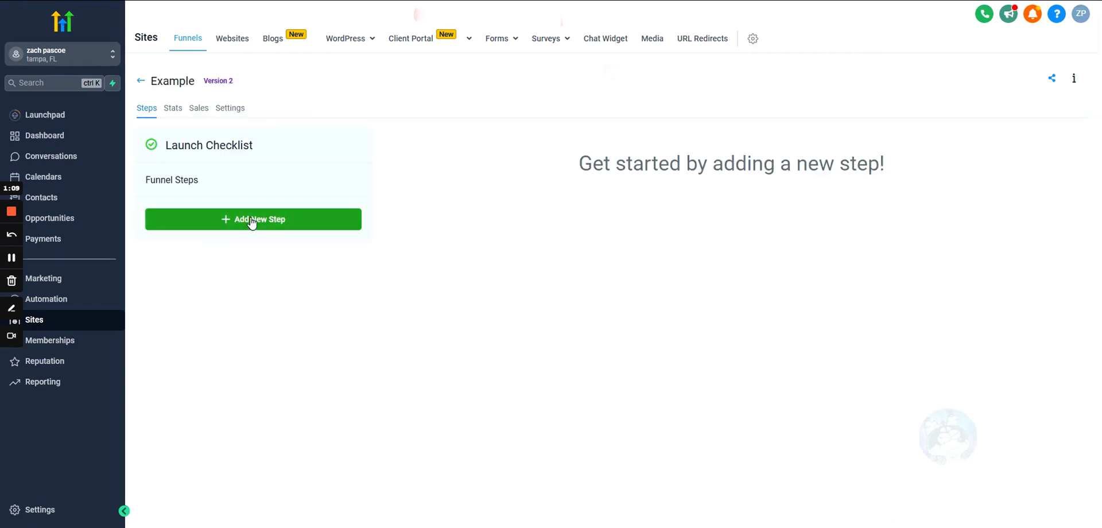
- Add a funnel step named 'Landing Page' with path /landing-page
left_click(251, 222)
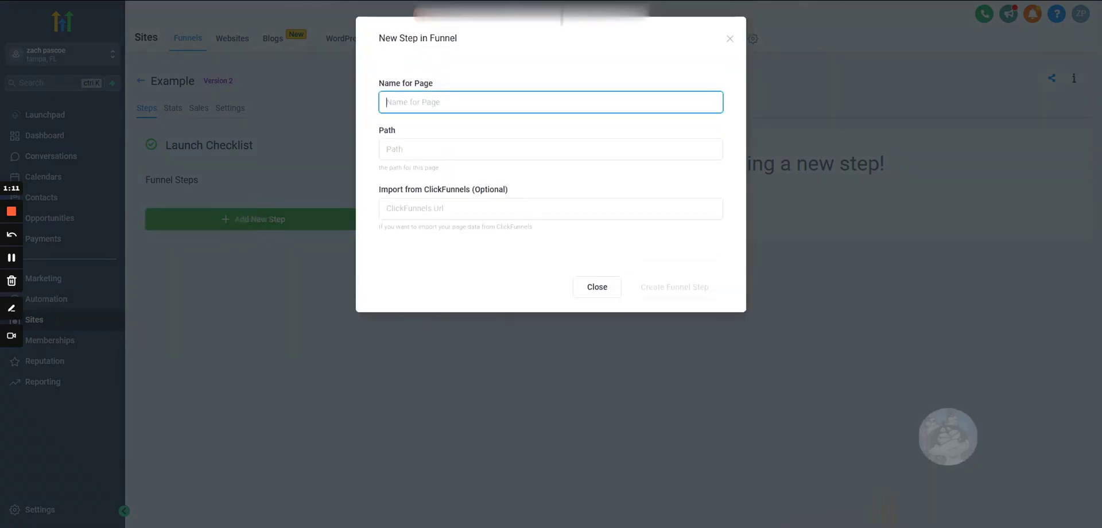
type("Landing Page")
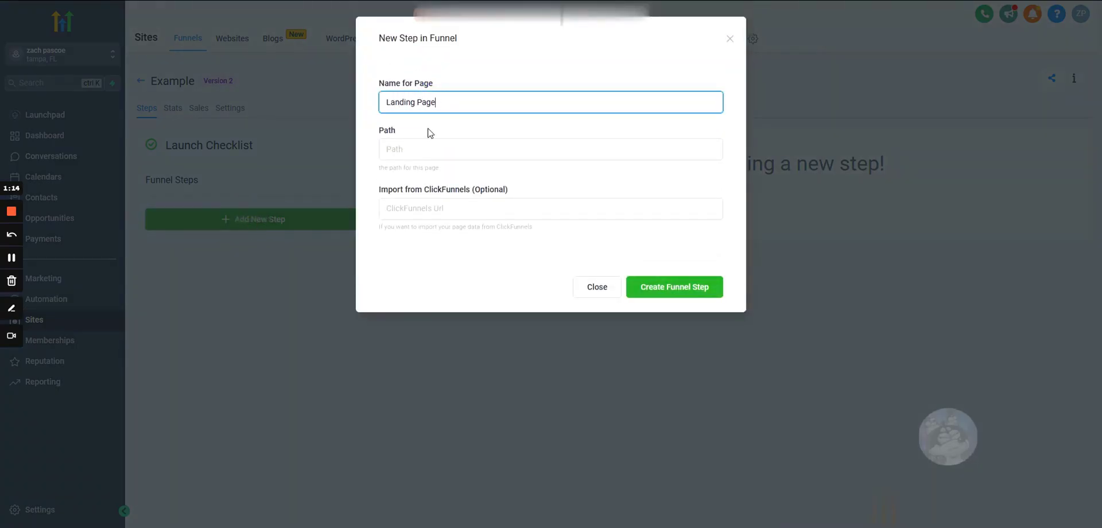
left_click(401, 149)
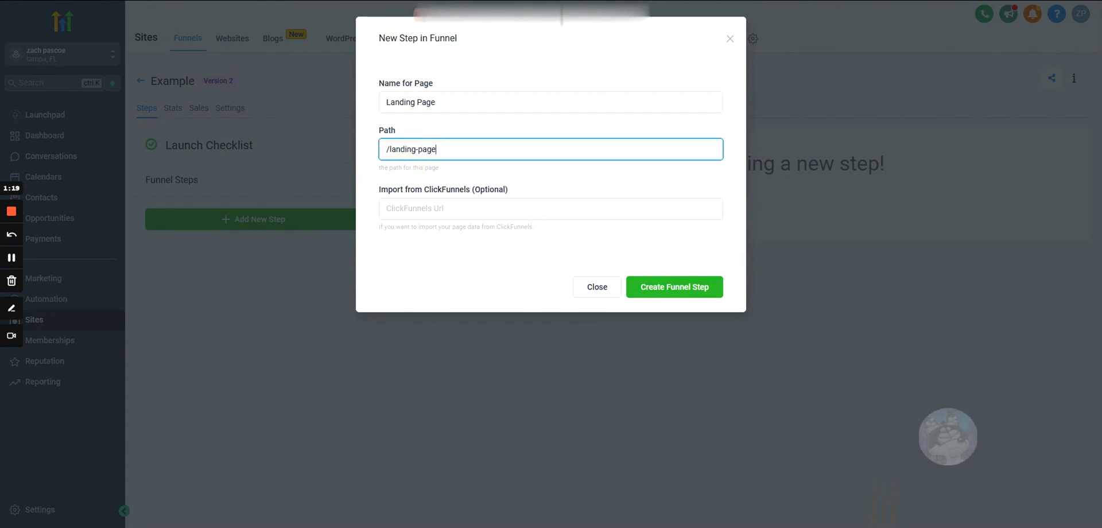
left_click(452, 209)
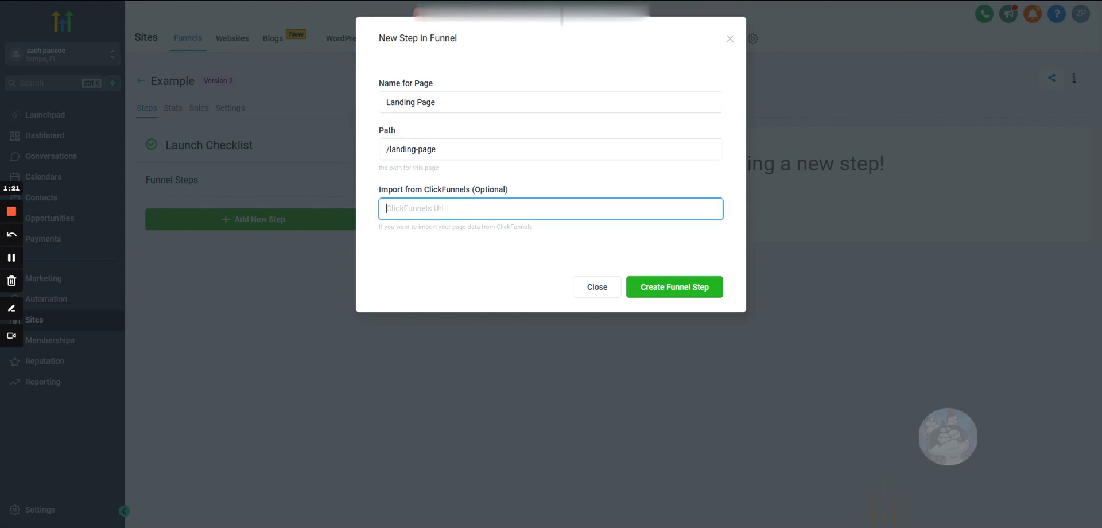
triple_click(534, 191)
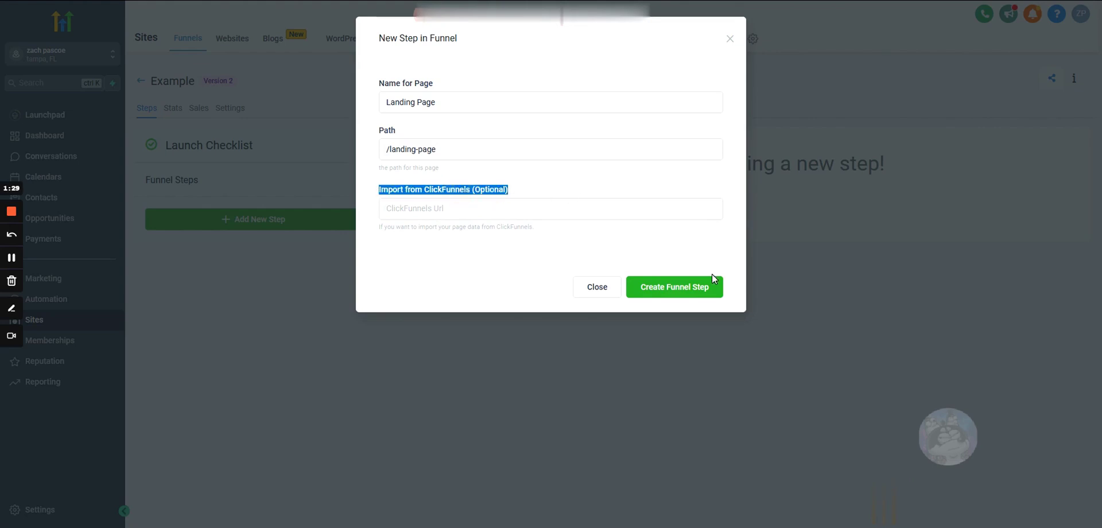
triple_click(450, 189)
left_click(451, 188)
triple_click(450, 189)
left_click(448, 191)
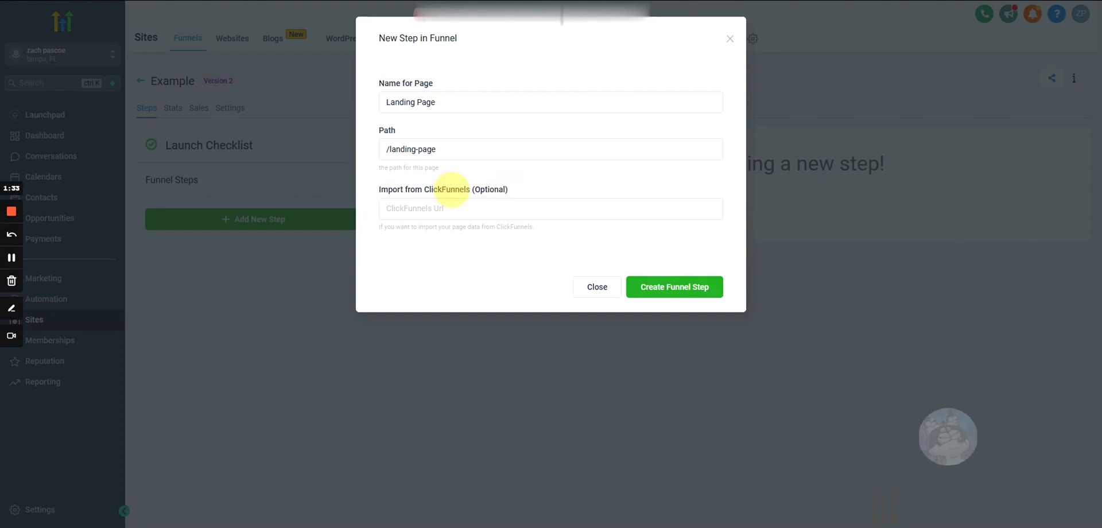
left_click(655, 288)
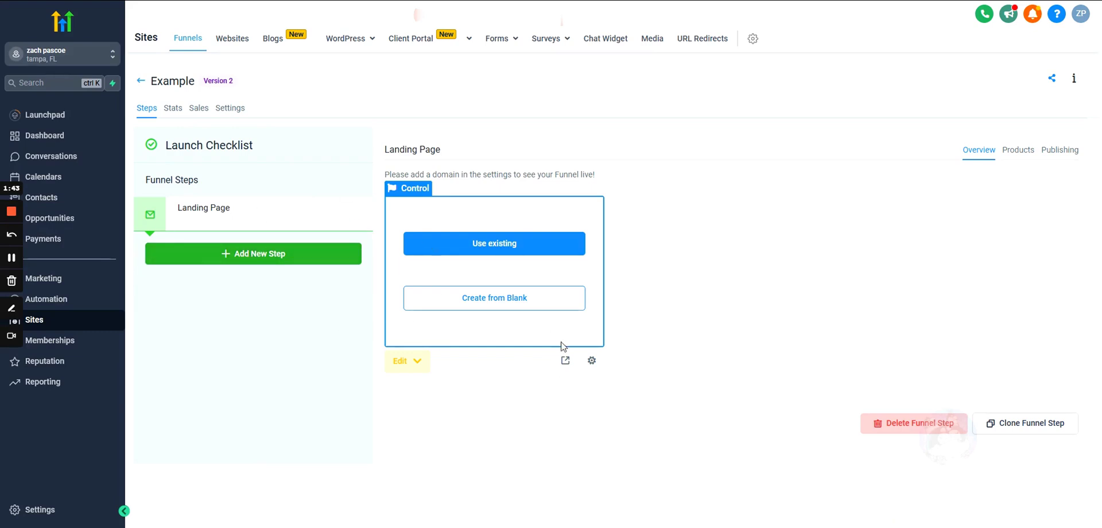
- Add a 'Booking Page' step with path /booking-page
left_click(221, 257)
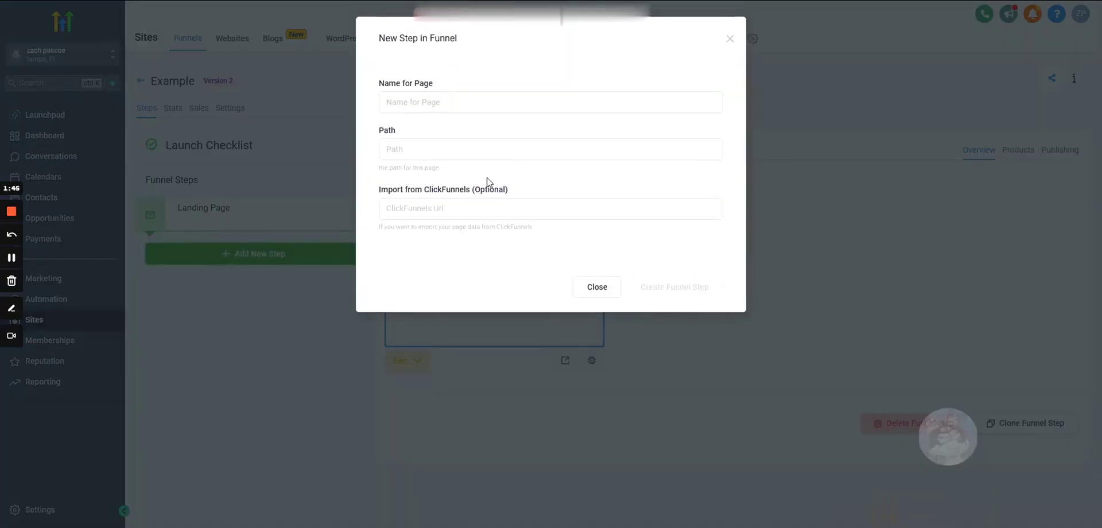
type("Booking Page")
left_click(412, 143)
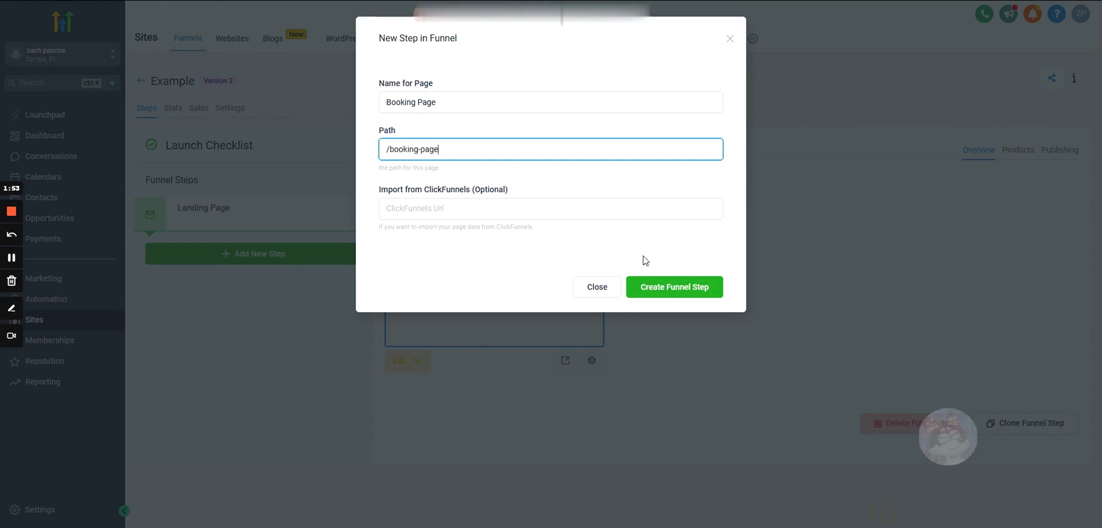
left_click(688, 286)
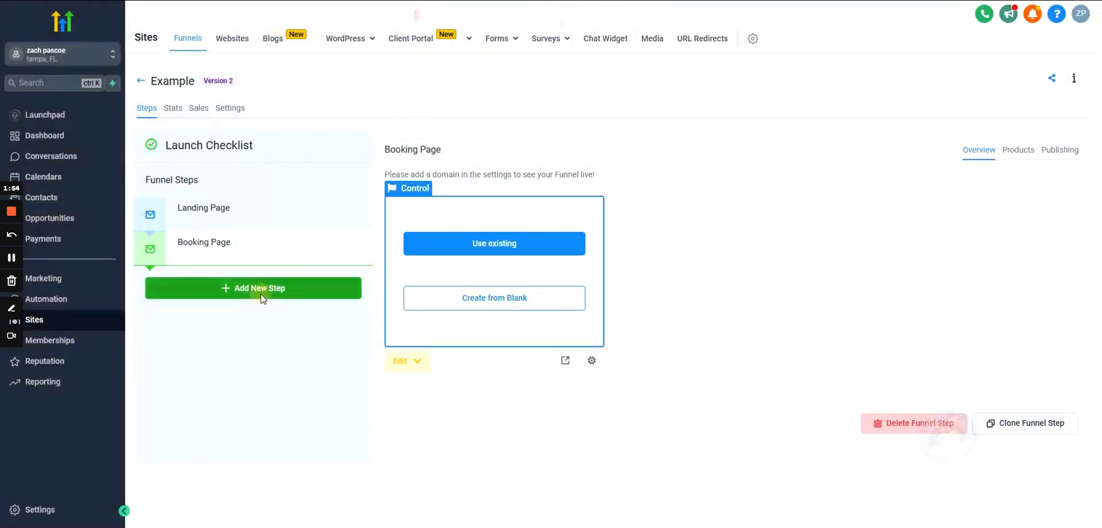
- Add a 'Thank Page' step with path /thank-you
left_click(264, 289)
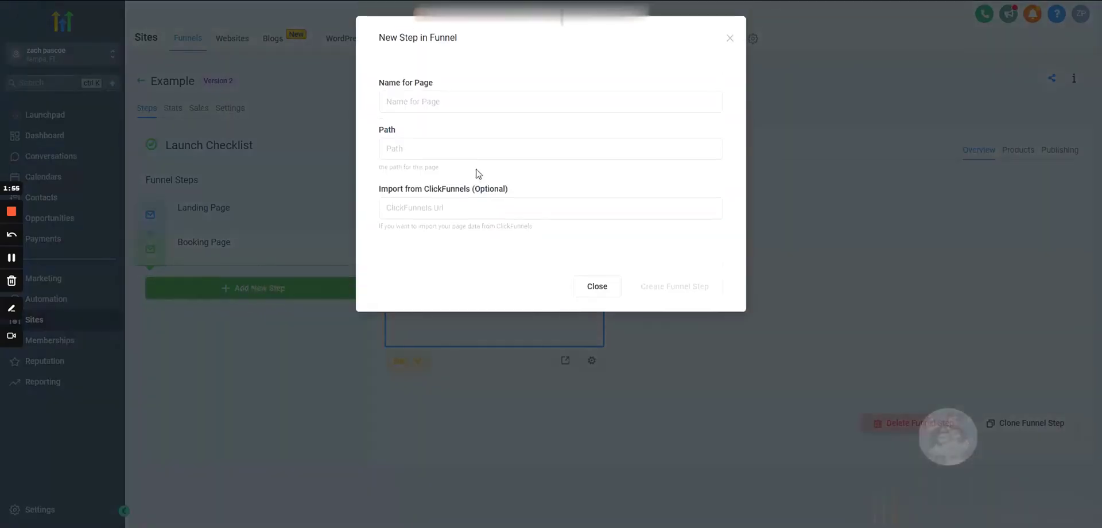
left_click(418, 102)
type("Thank Page")
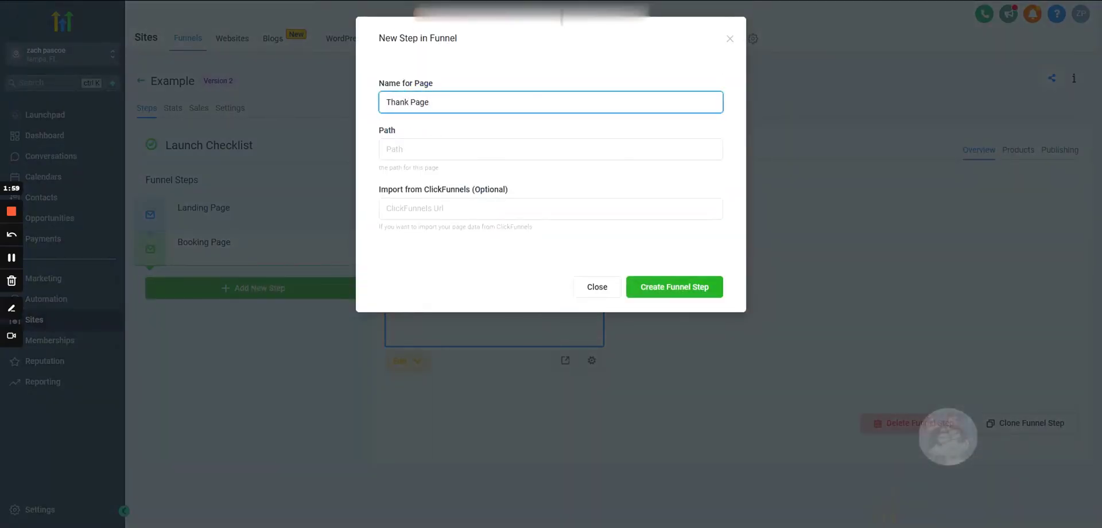
left_click(406, 145)
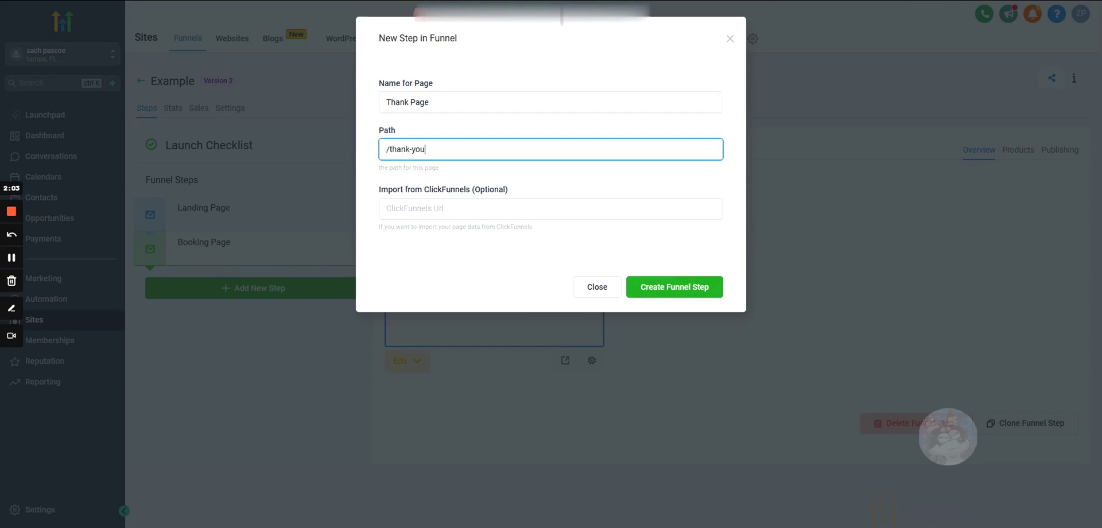
left_click(660, 286)
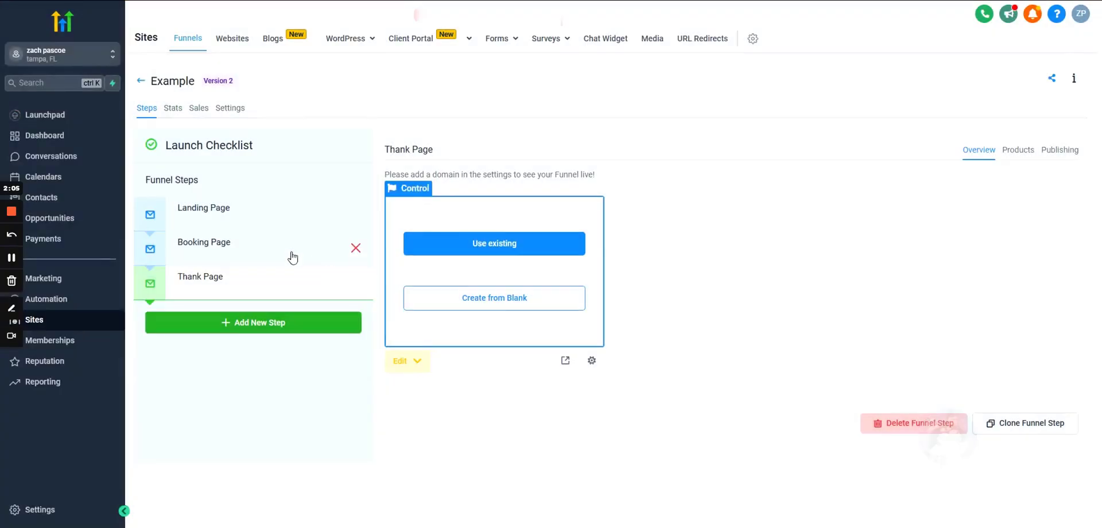
left_click(219, 221)
- Review the three funnel steps, then start the Landing Page from a blank page
left_click(216, 244)
left_click(216, 284)
left_click(245, 219)
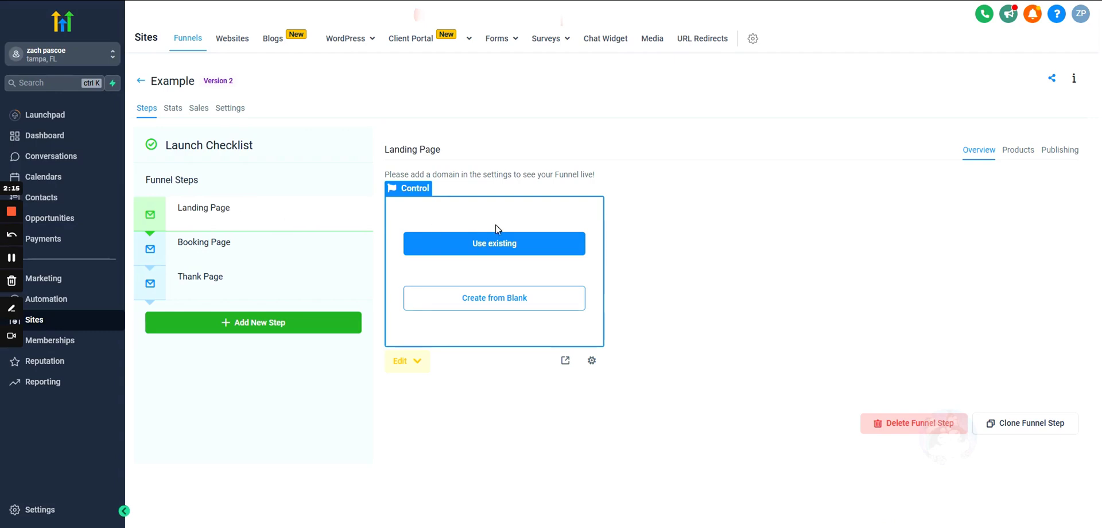
left_click(241, 247)
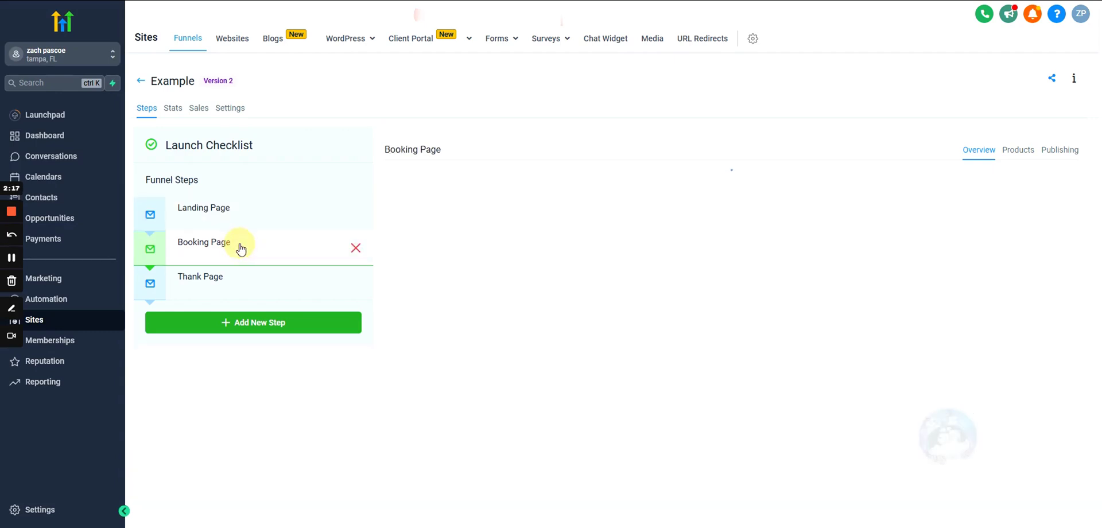
left_click(196, 289)
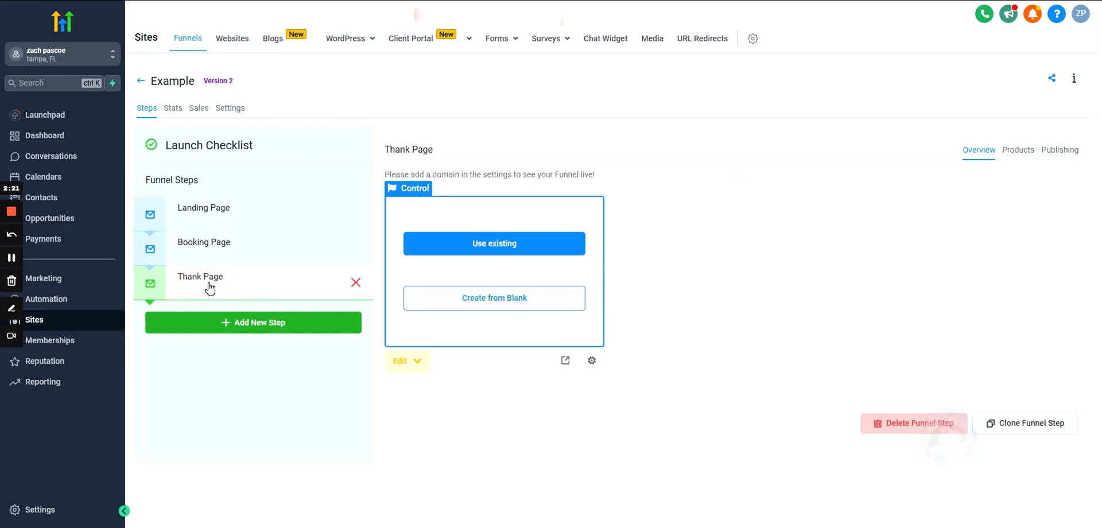
left_click(224, 211)
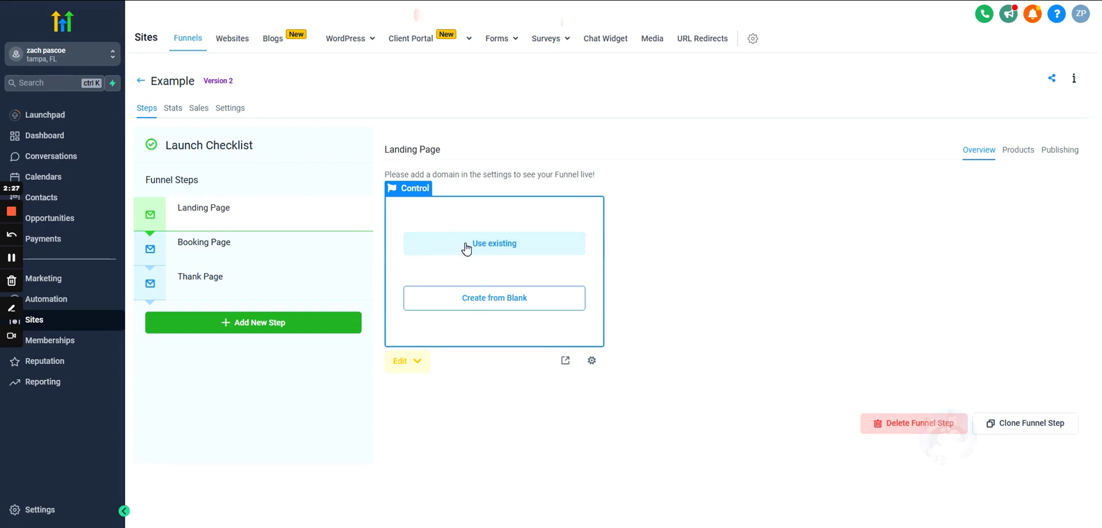
left_click(483, 305)
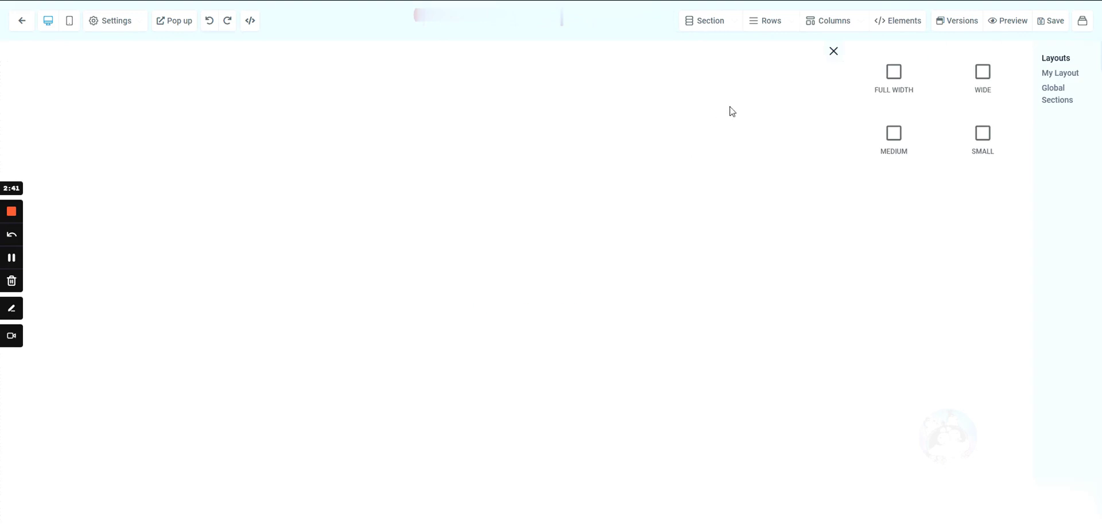
- Add a full-width section with a 1 Column row and a default Headline element
left_click_drag(893, 77, 526, 188)
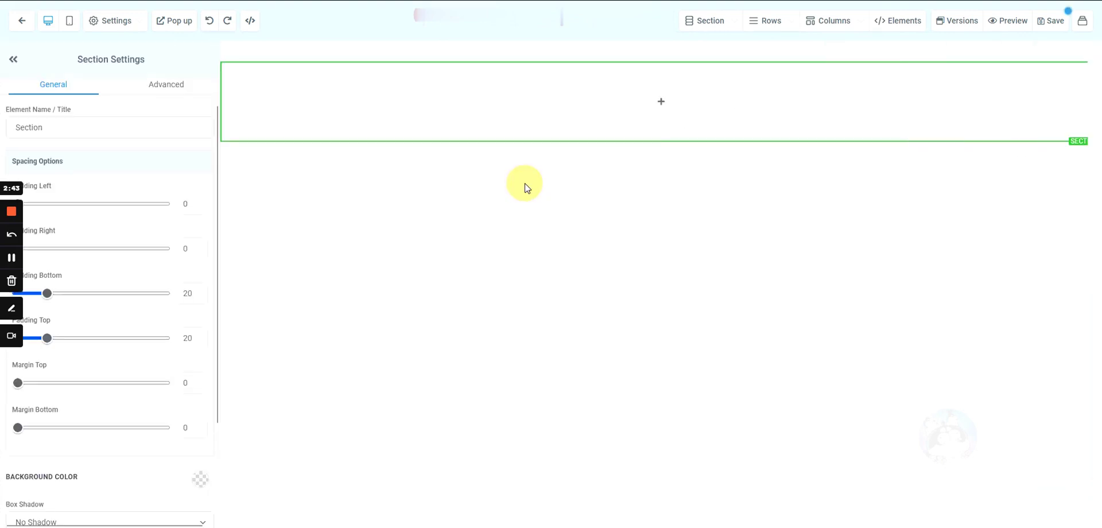
mouse_move(661, 102)
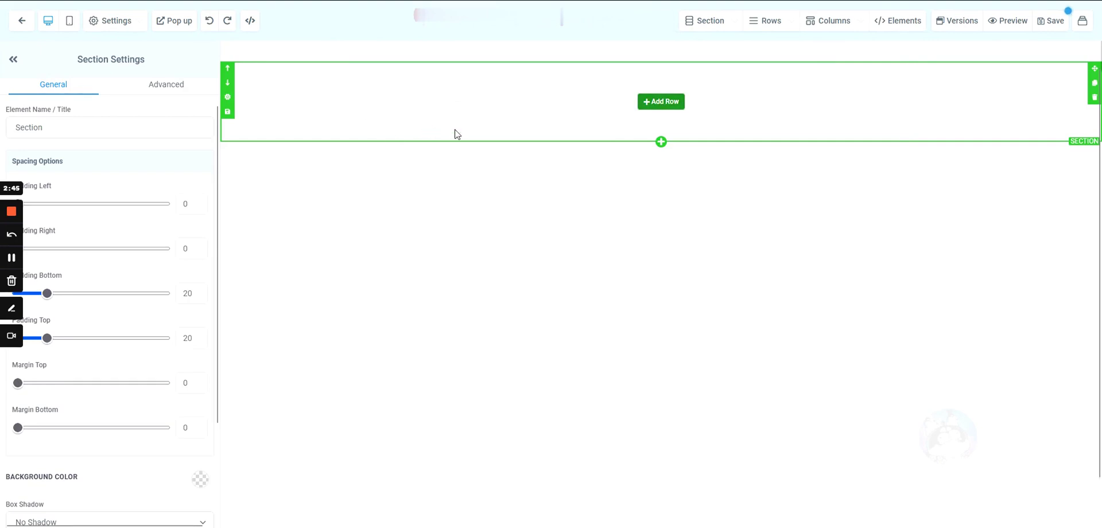
left_click(660, 103)
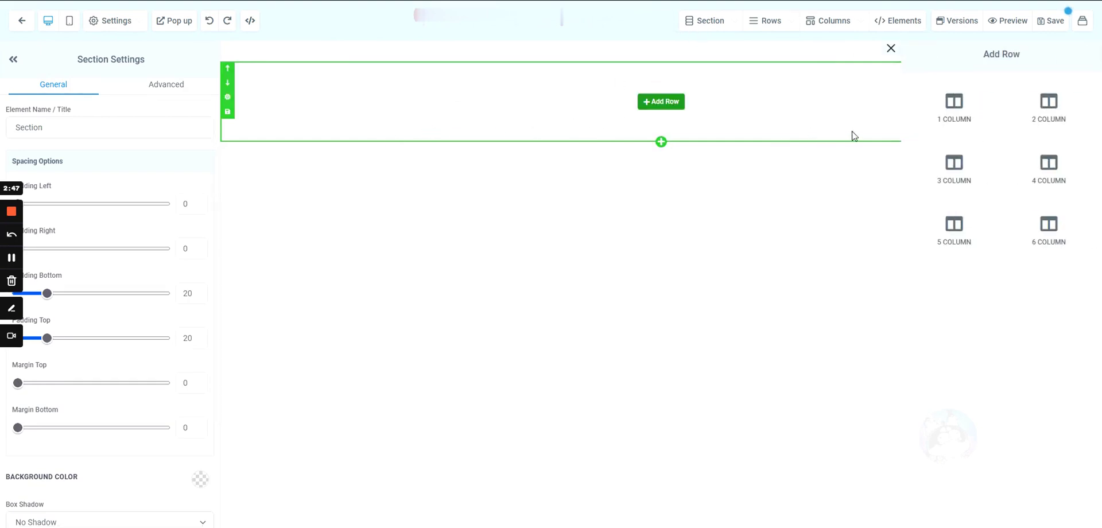
left_click(952, 103)
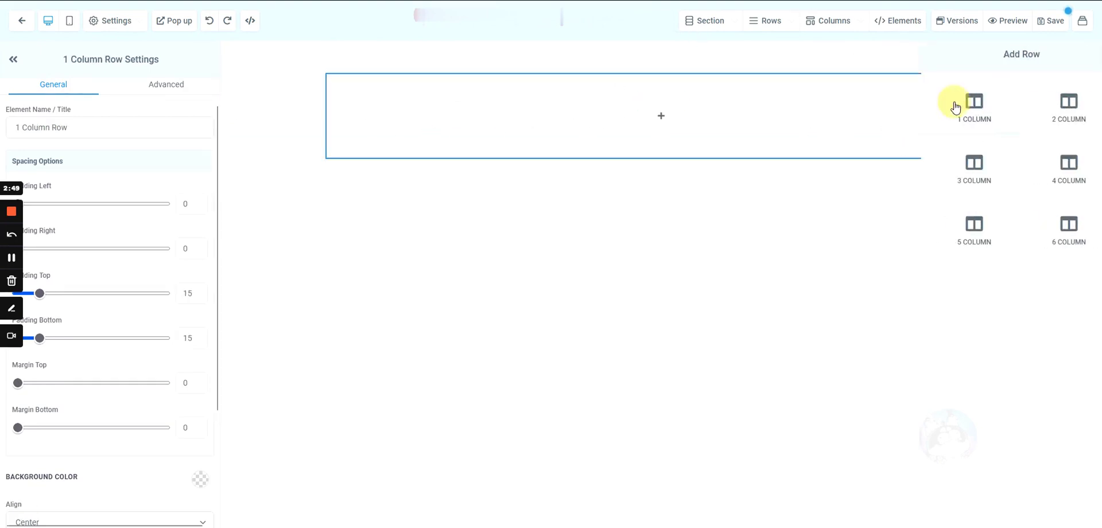
left_click(662, 119)
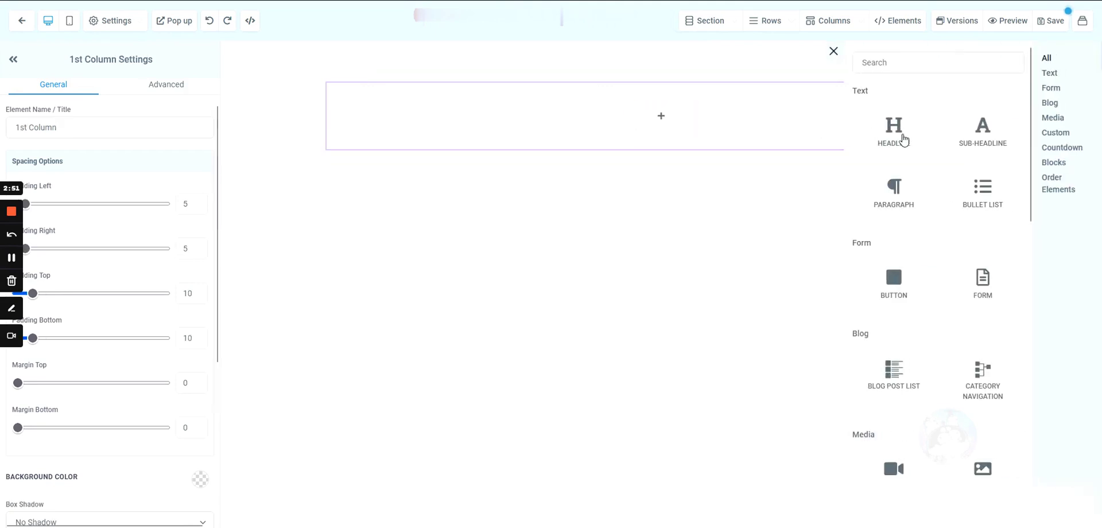
left_click(896, 134)
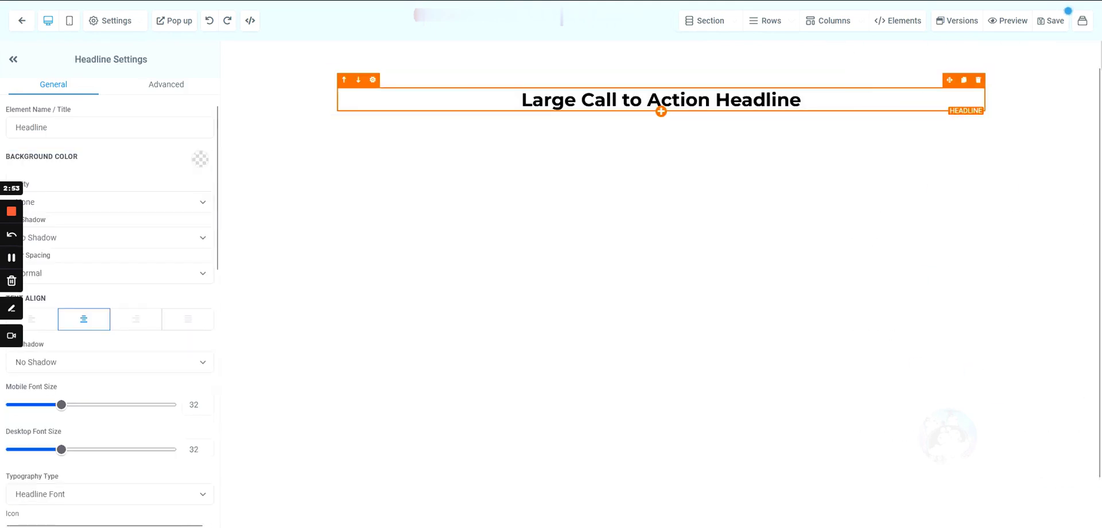
left_click(414, 70)
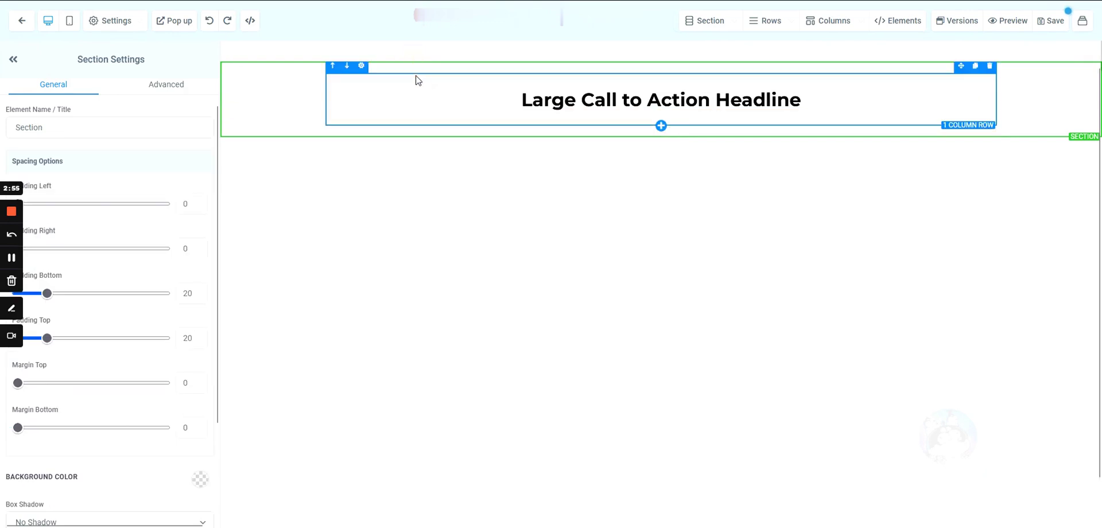
left_click(418, 81)
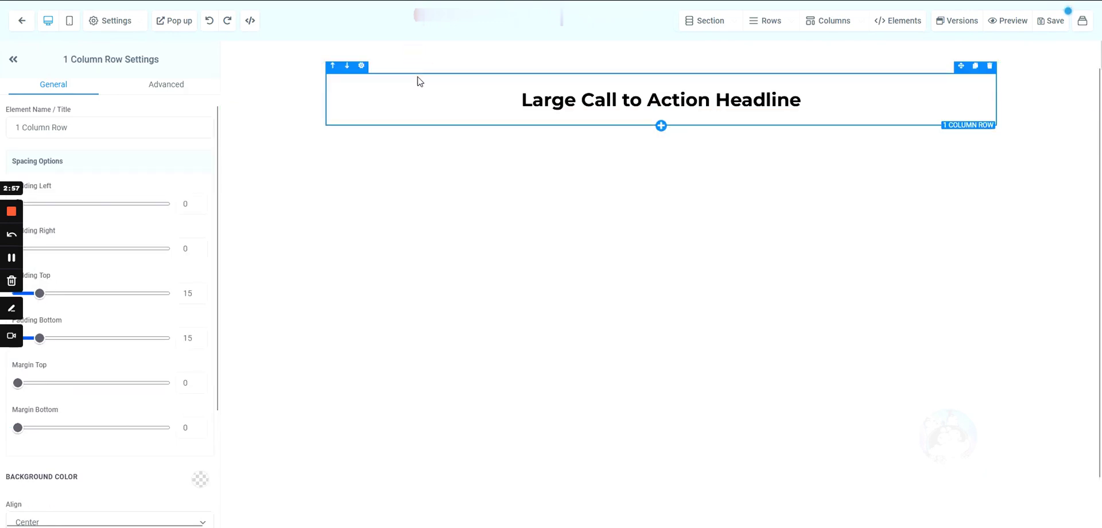
left_click(424, 99)
- Replace the placeholder headline text with '7 Day Pass'
left_click_drag(521, 100, 818, 103)
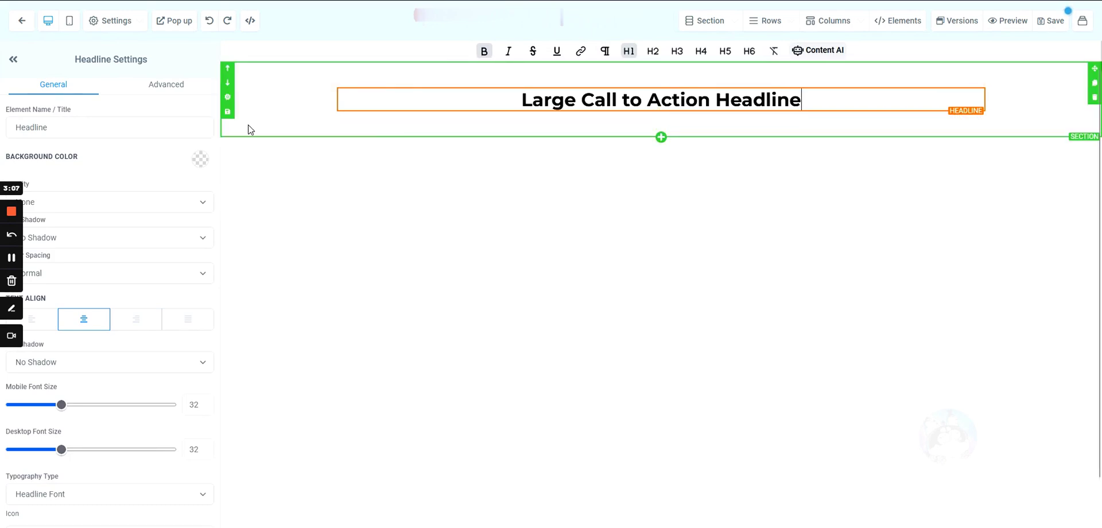
triple_click(688, 99)
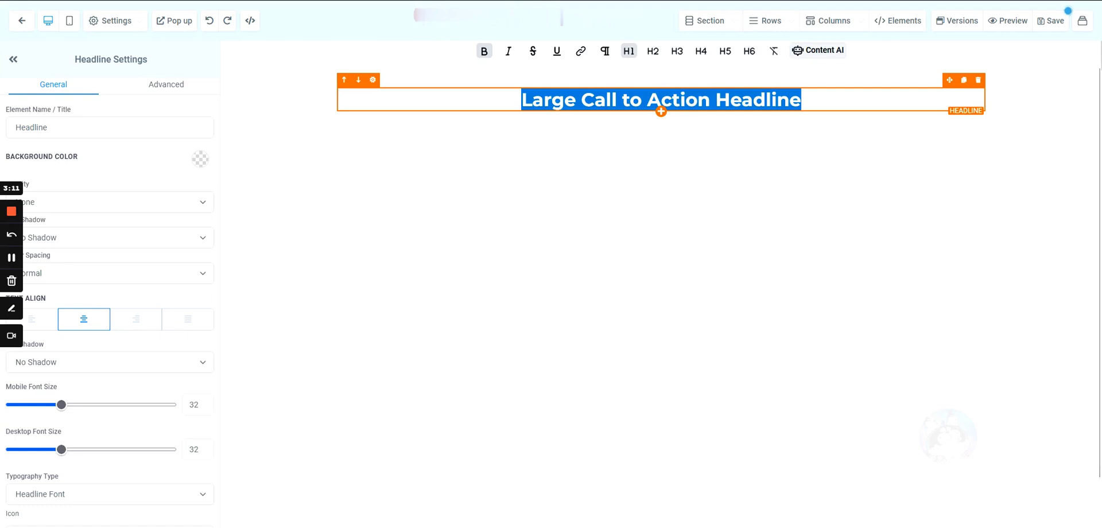
type("&")
key("BackSpace")
type("7 day Pass")
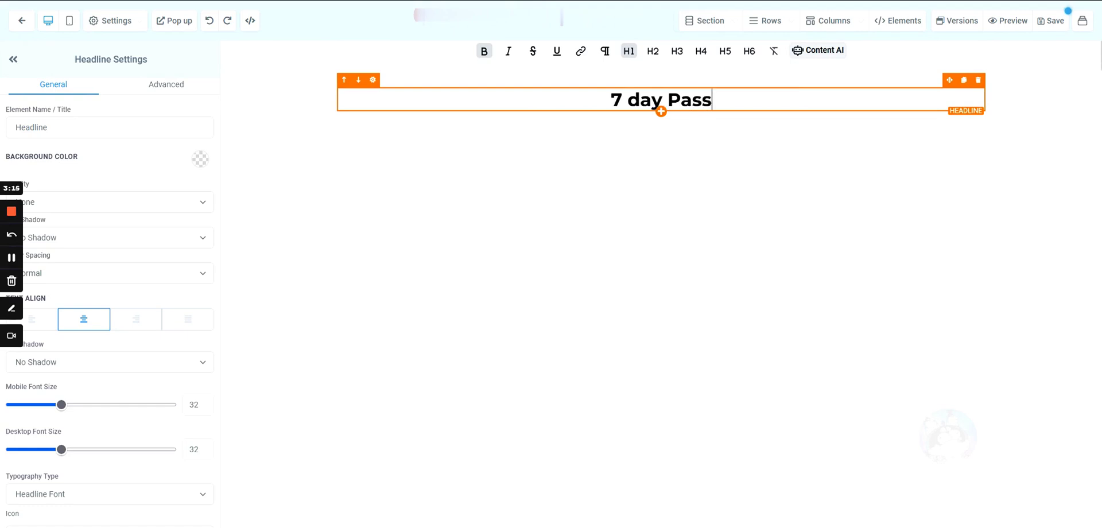
double_click(655, 104)
key("Left")
key("Delete")
type("D")
left_click(612, 130)
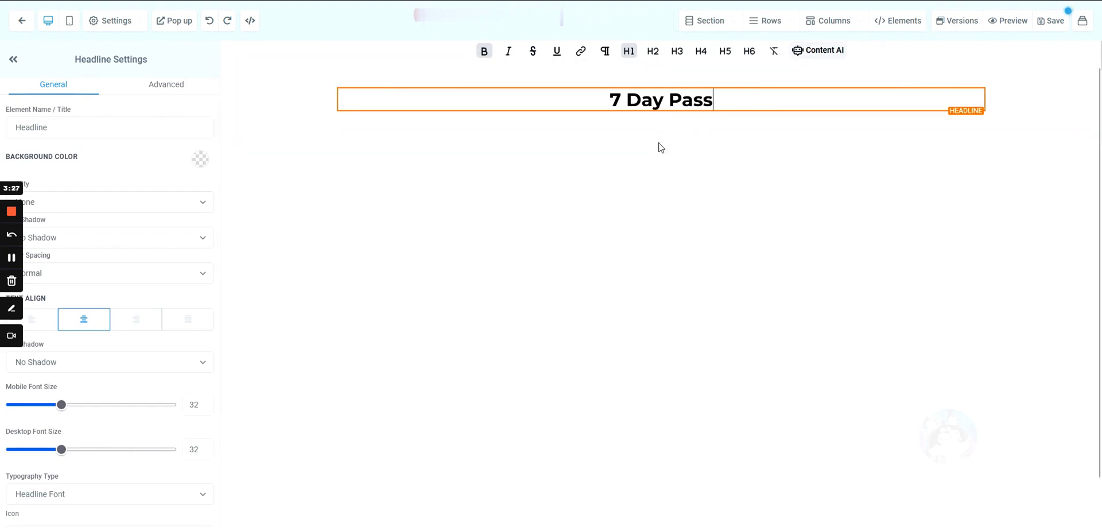
- Check the '7 Day Pass' headline text, then select its surrounding section
left_click(616, 136)
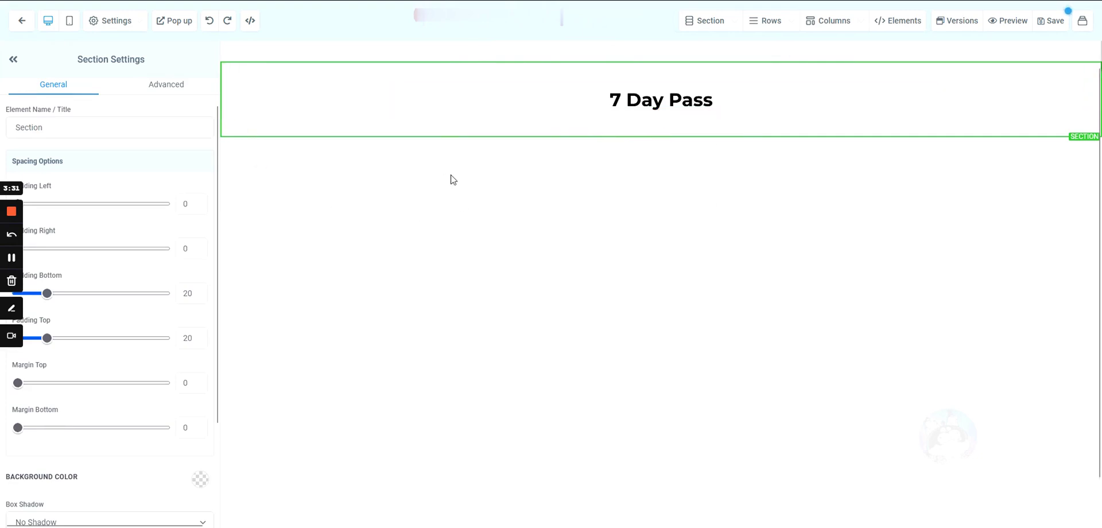
left_click(711, 100)
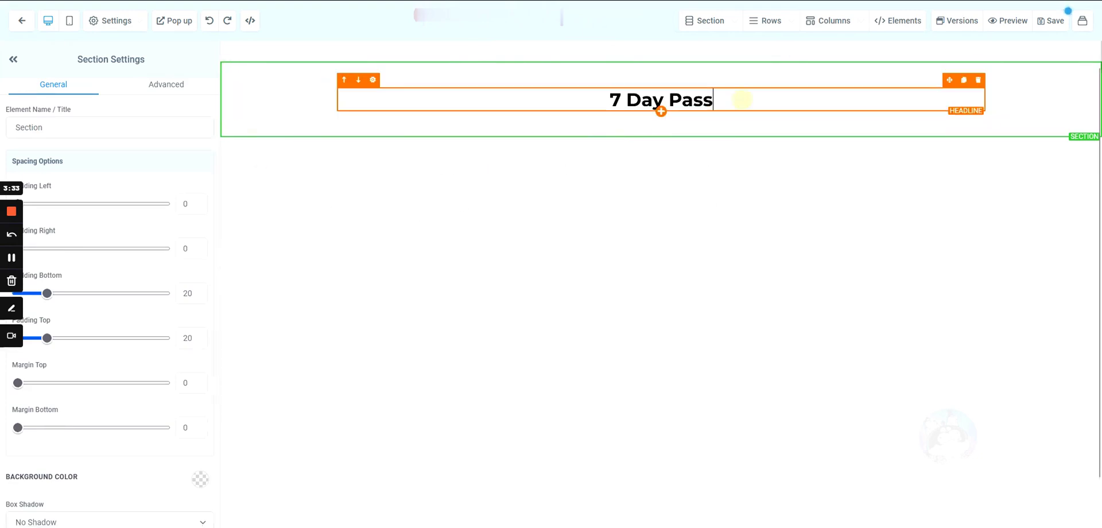
double_click(689, 100)
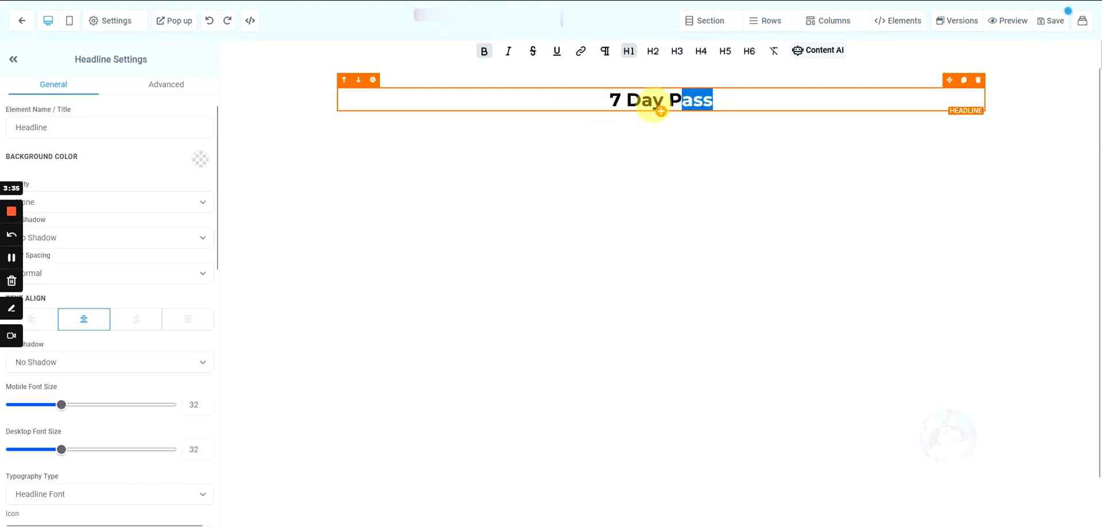
left_click(755, 98)
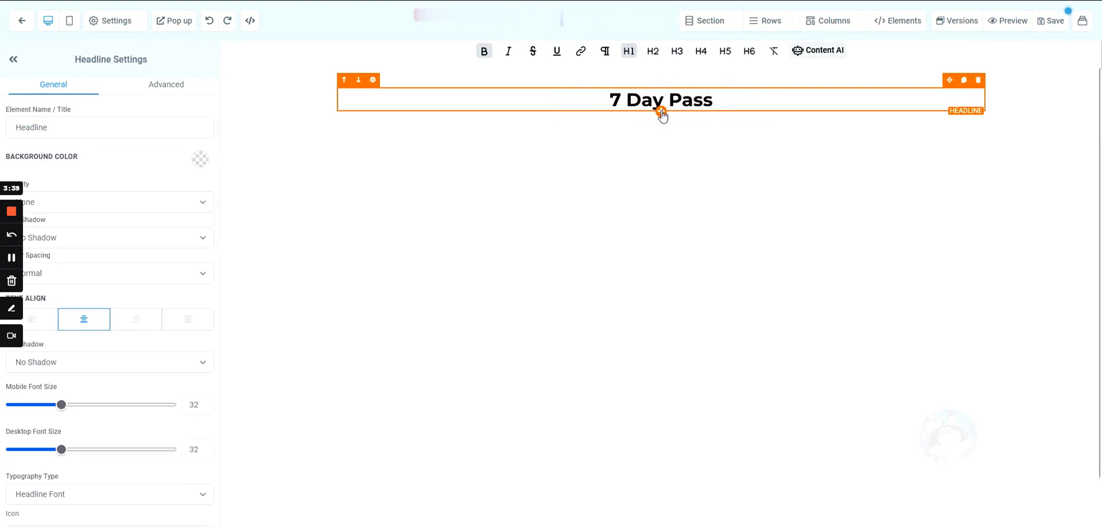
left_click(424, 139)
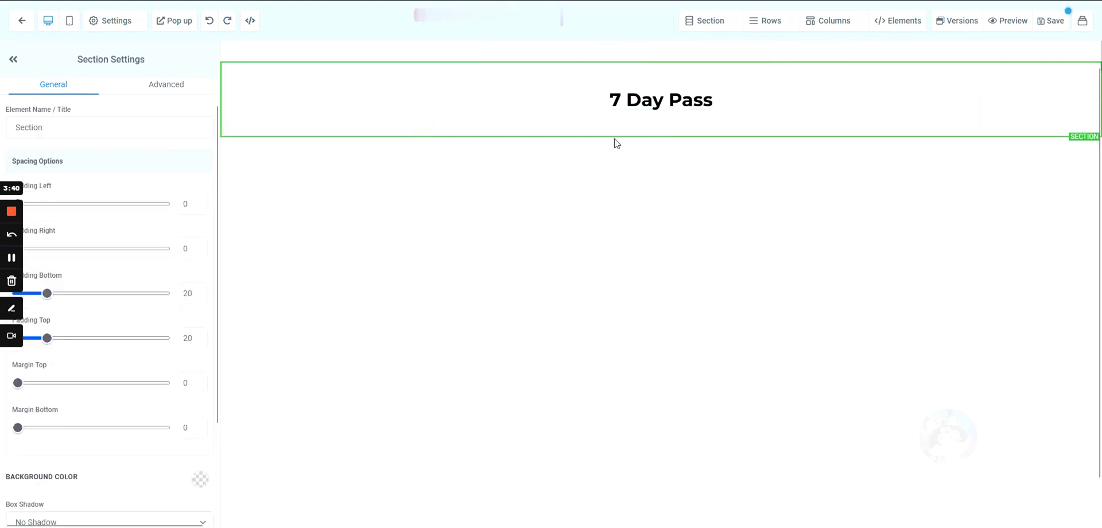
- Add a full-width section below the headline with a 1 Column row holding an Image element
left_click(661, 137)
left_click(886, 89)
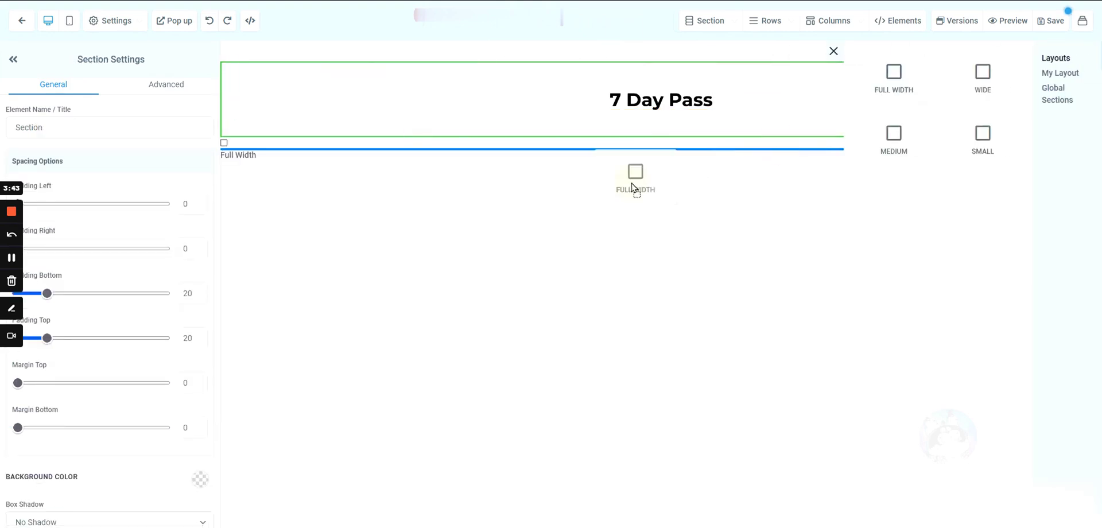
left_click(660, 178)
left_click(952, 113)
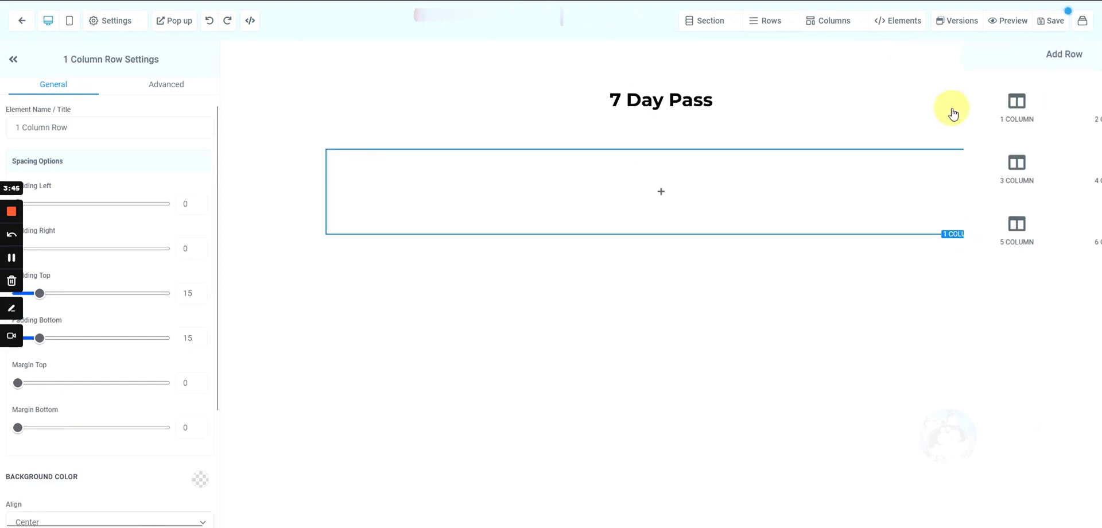
left_click(665, 191)
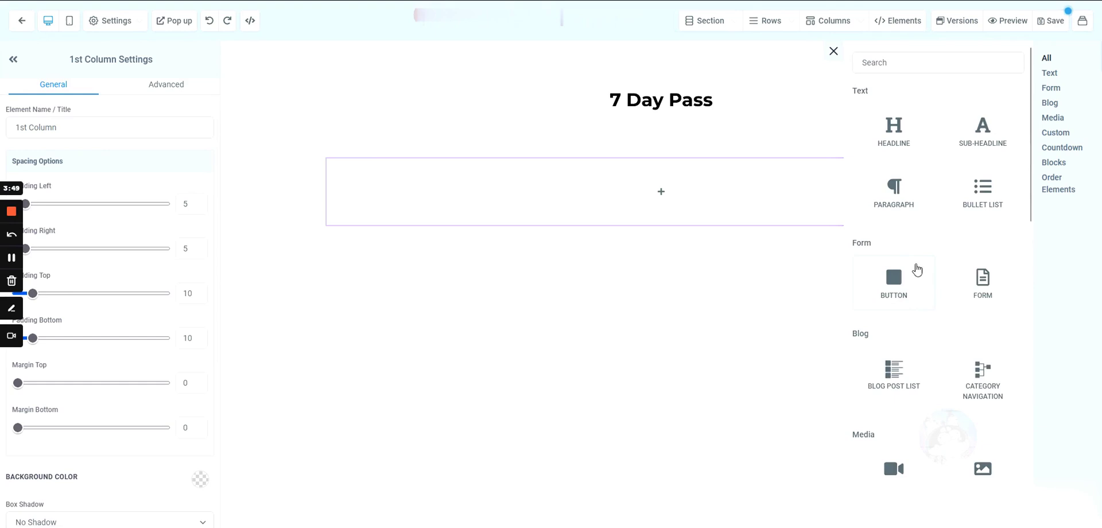
scroll(909, 213, "down", 1)
scroll(910, 216, "down", 3)
left_click_drag(981, 244, 652, 205)
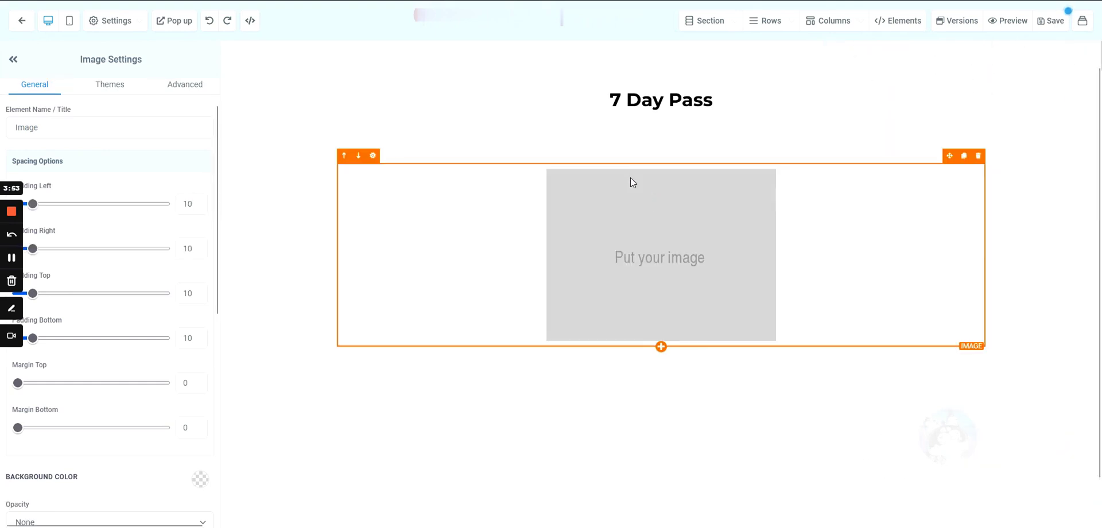
scroll(562, 292, "down", 1)
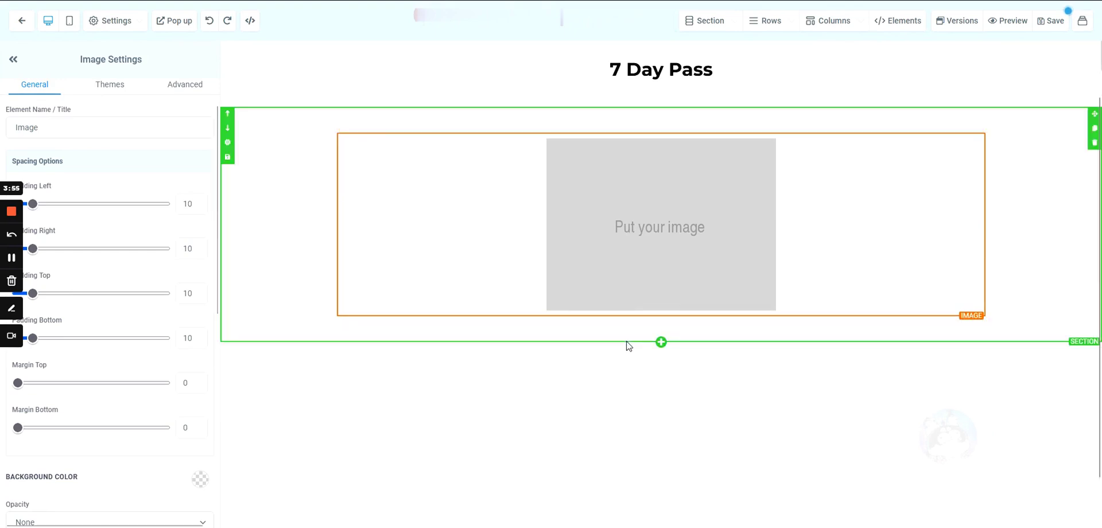
- Add a full-width 1 Column section below the image holding a green 'Click to Sign Up' button
left_click(661, 343)
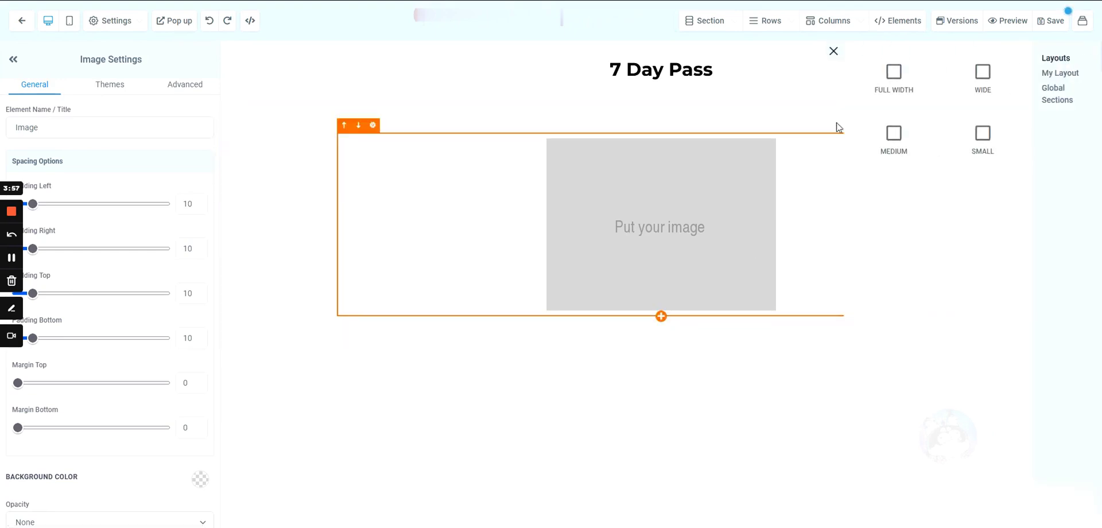
left_click(901, 87)
left_click(661, 381)
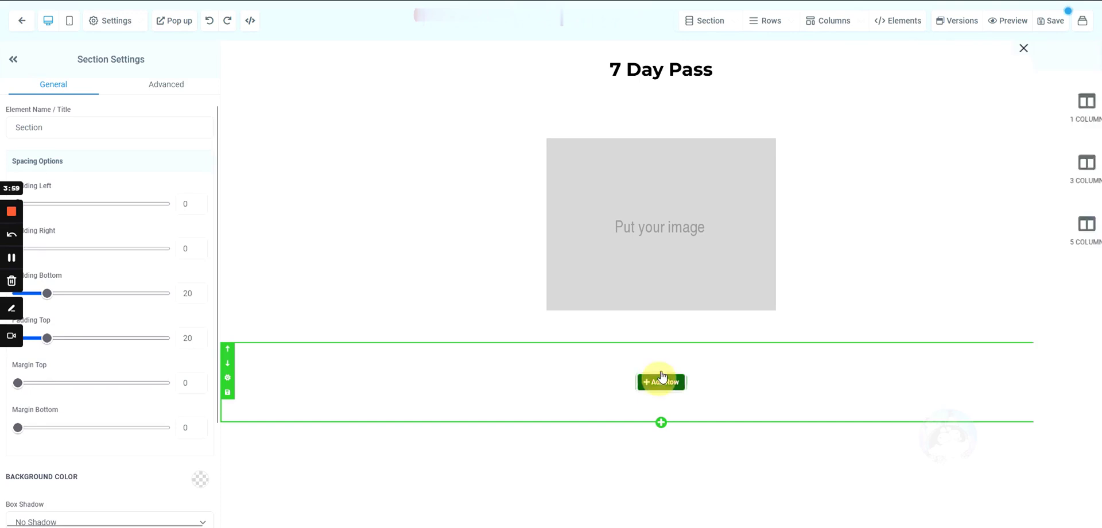
left_click(964, 108)
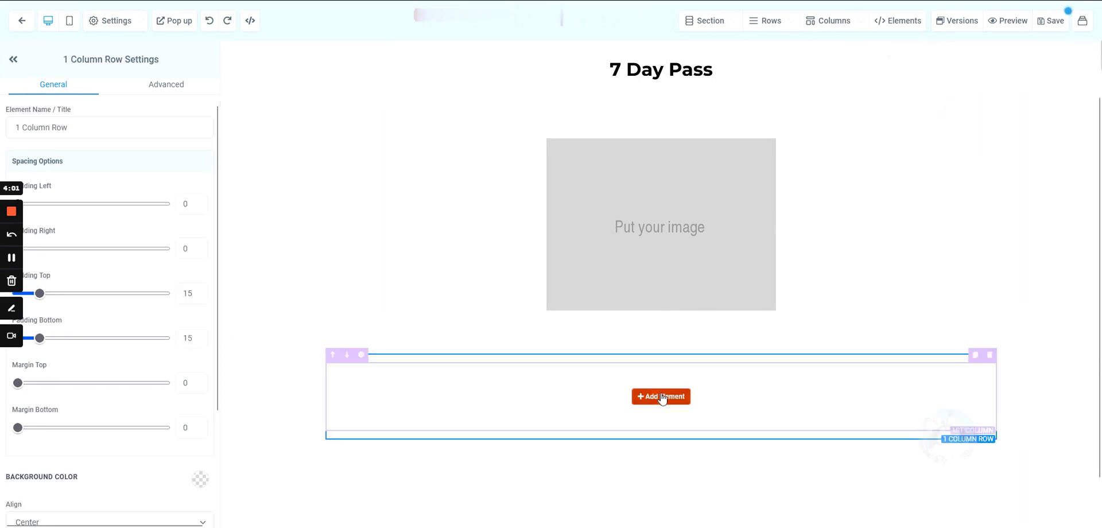
left_click(662, 397)
scroll(928, 266, "down", 2)
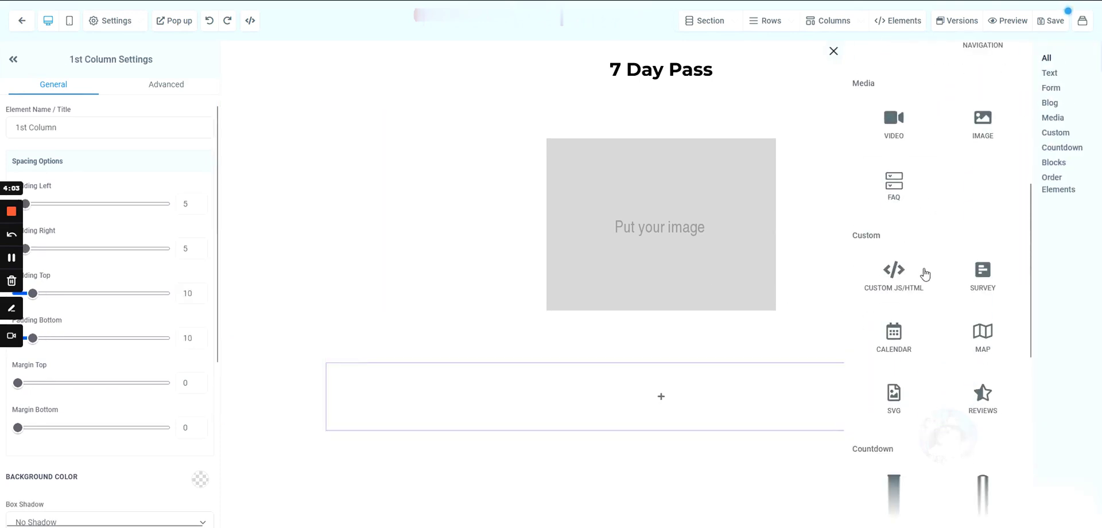
scroll(916, 308, "up", 3)
left_click_drag(897, 298, 642, 423)
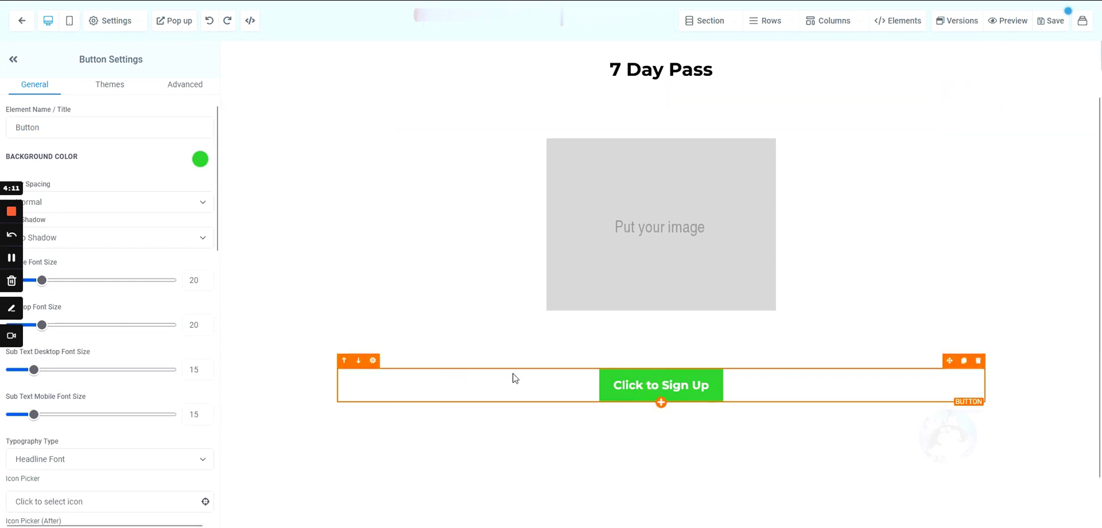
- Set the button's Button Actions 'Link to' option to Open popup
scroll(574, 225, "up", 1)
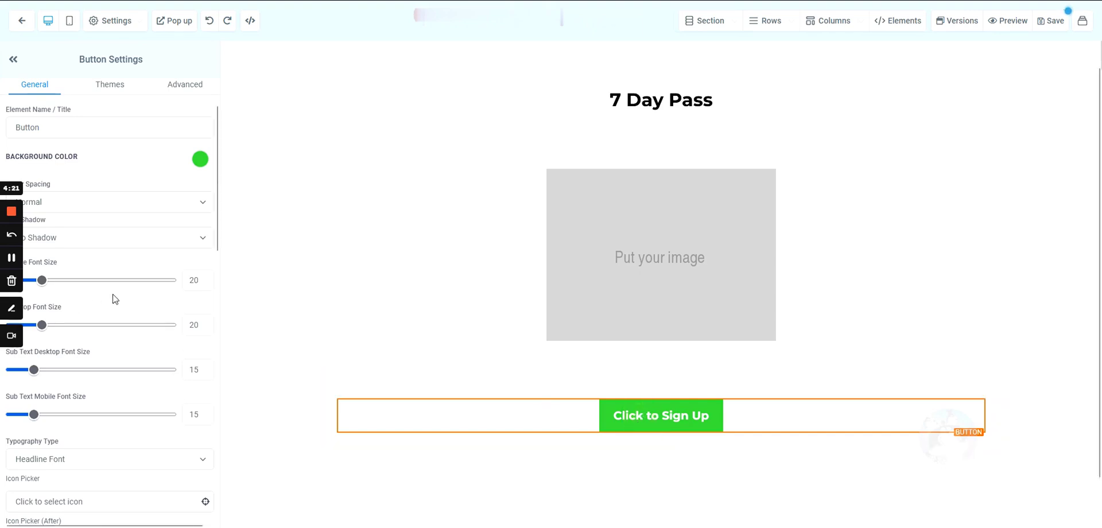
scroll(115, 298, "down", 15)
scroll(115, 298, "down", 1)
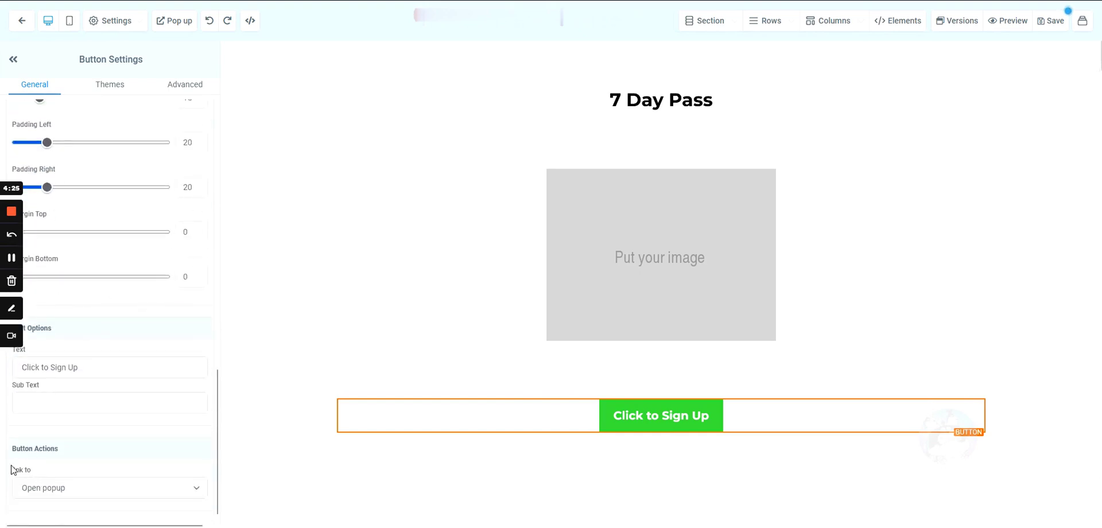
left_click(45, 493)
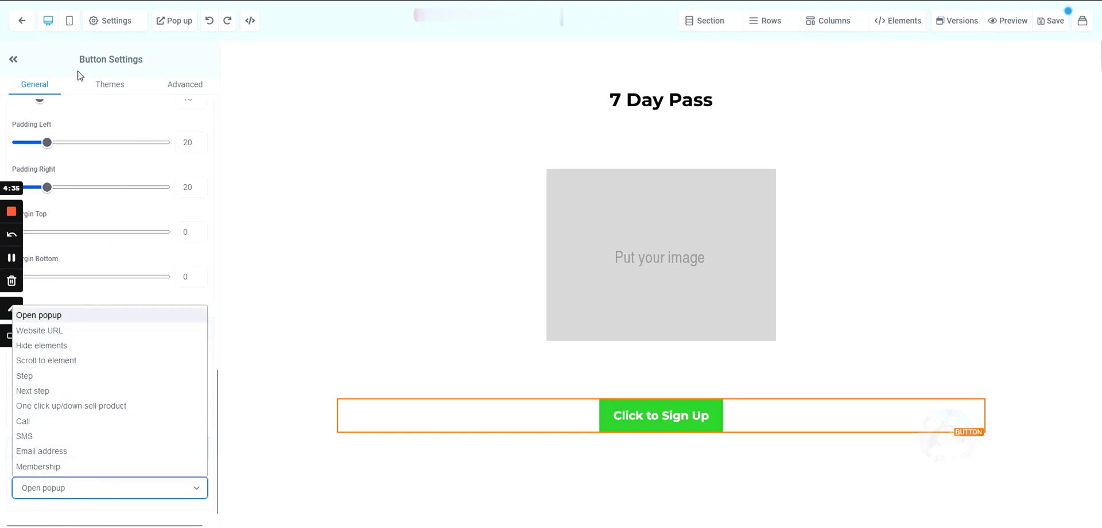
left_click(37, 320)
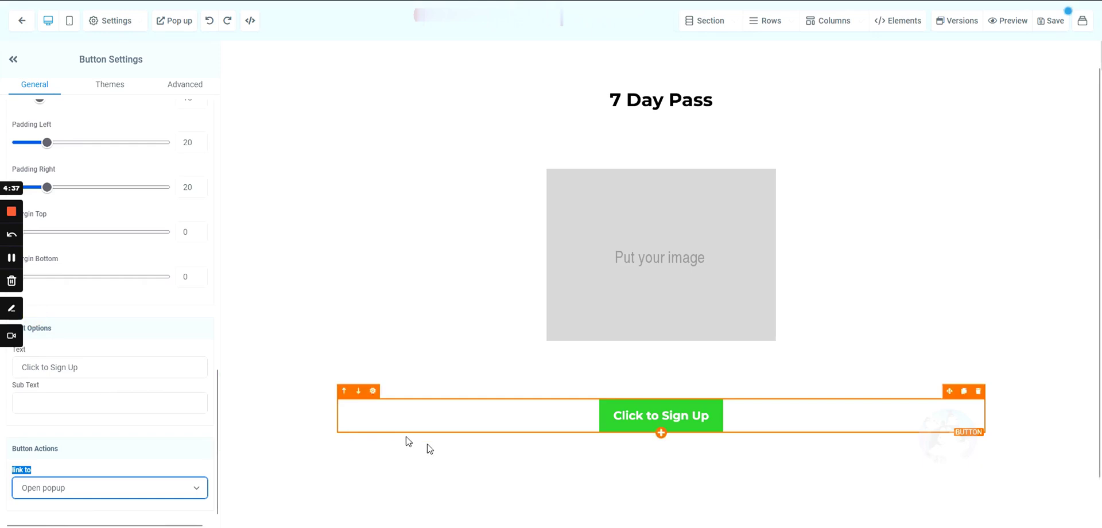
left_click(79, 474)
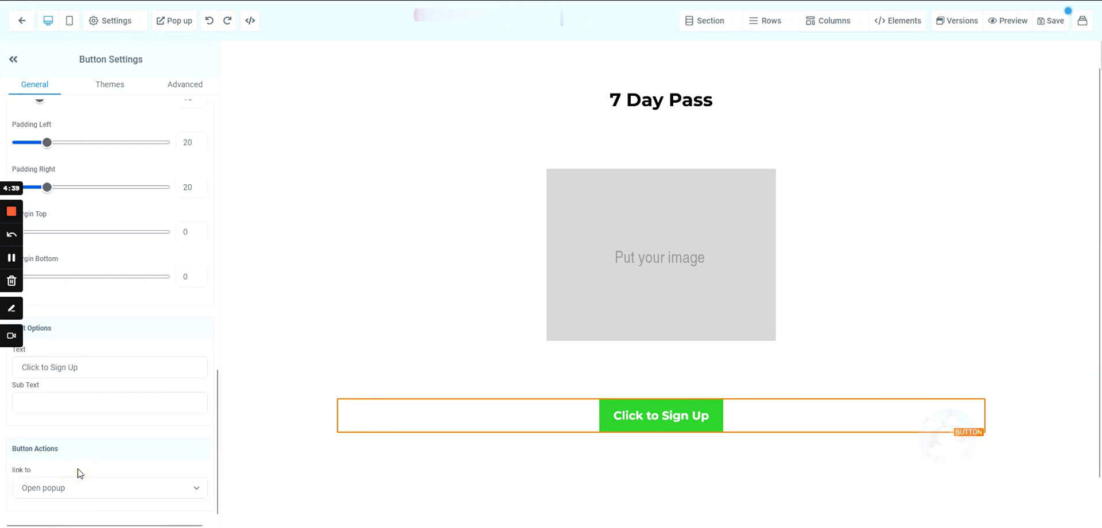
- Add a 1 Column row to the popup holding a Form element set to the Opt-in form
left_click(176, 25)
left_click(661, 158)
left_click_drag(952, 106, 656, 161)
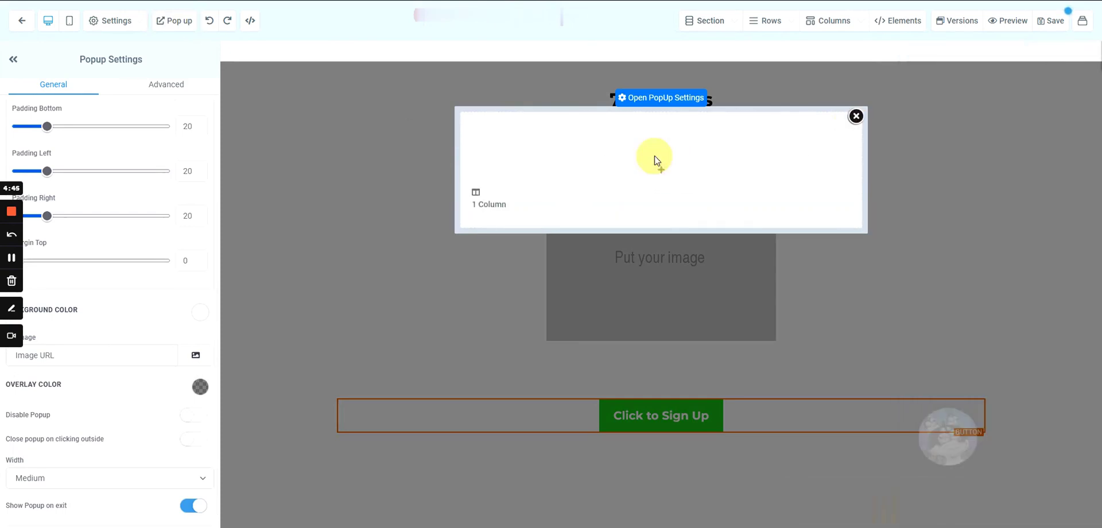
left_click(660, 171)
left_click_drag(971, 289, 681, 187)
left_click(424, 226)
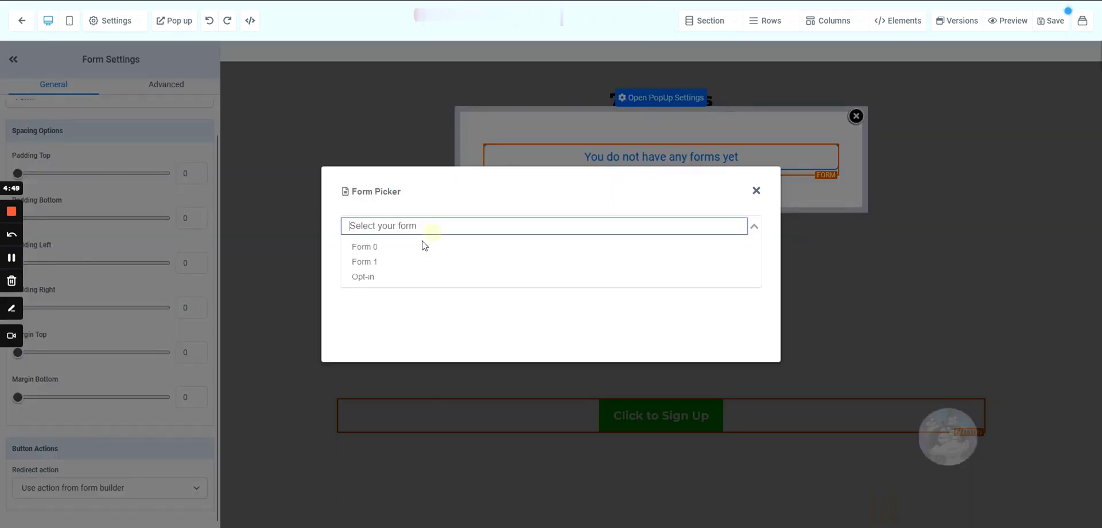
left_click(384, 279)
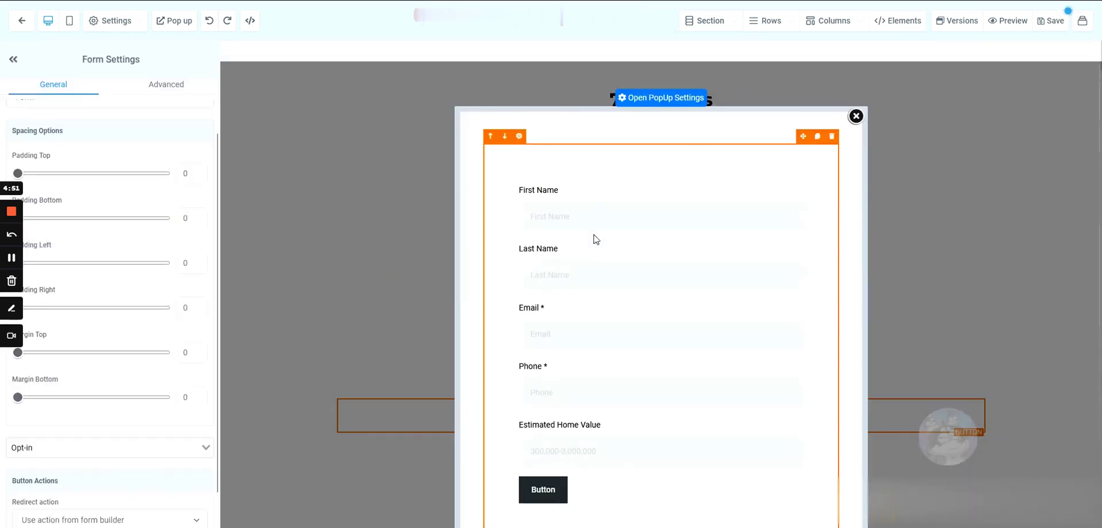
scroll(583, 248, "down", 2)
scroll(591, 344, "up", 2)
scroll(565, 313, "down", 2)
scroll(562, 300, "up", 2)
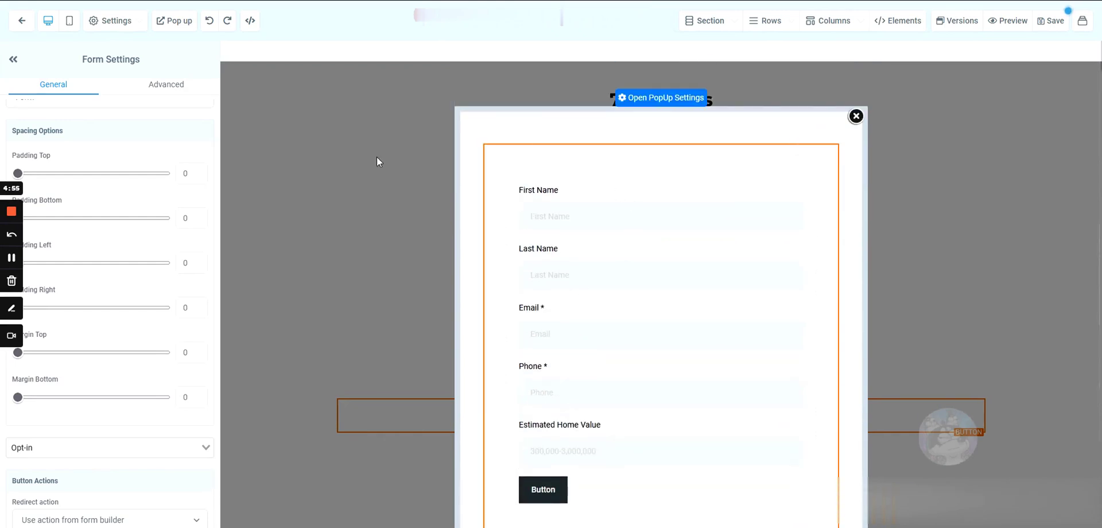
left_click(656, 103)
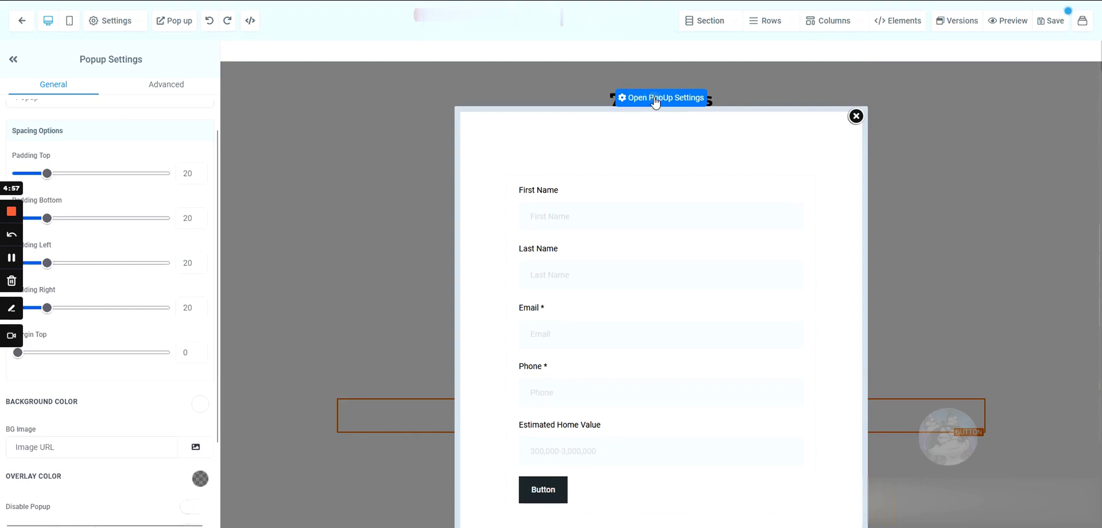
- Switch off 'Show Popup on exit' in Popup Settings and save the landing page
scroll(120, 310, "down", 2)
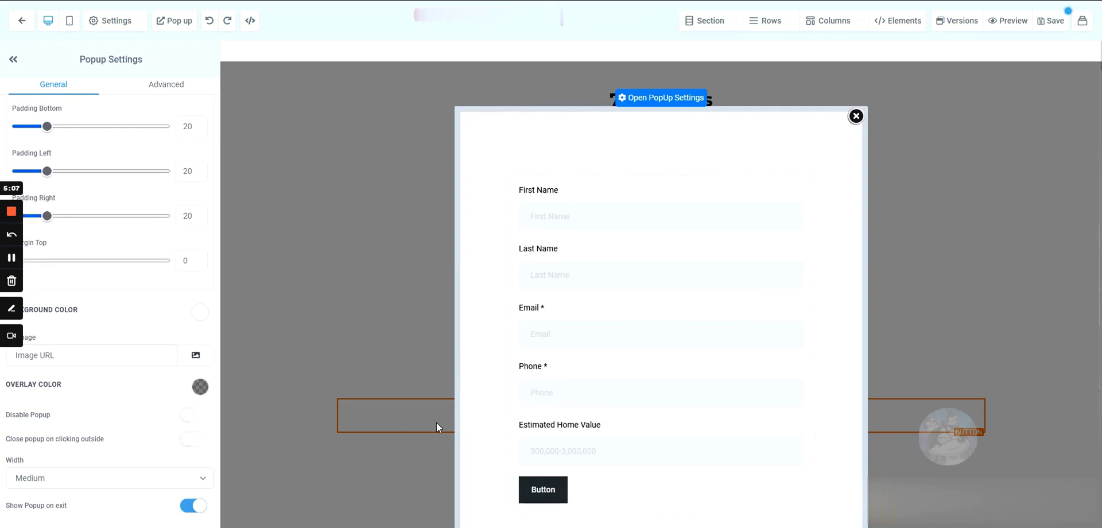
left_click(186, 508)
left_click_drag(5, 508, 72, 508)
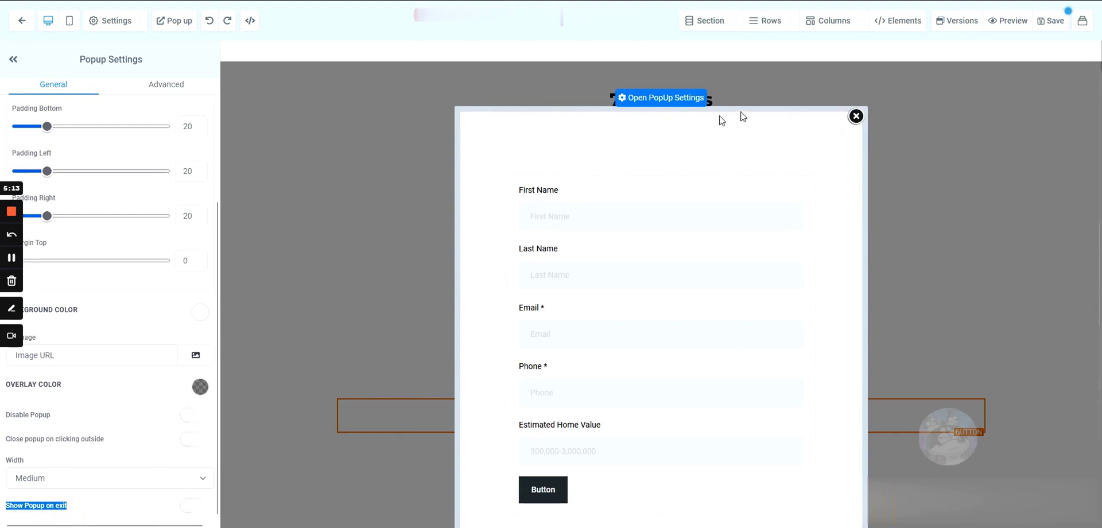
left_click(1048, 26)
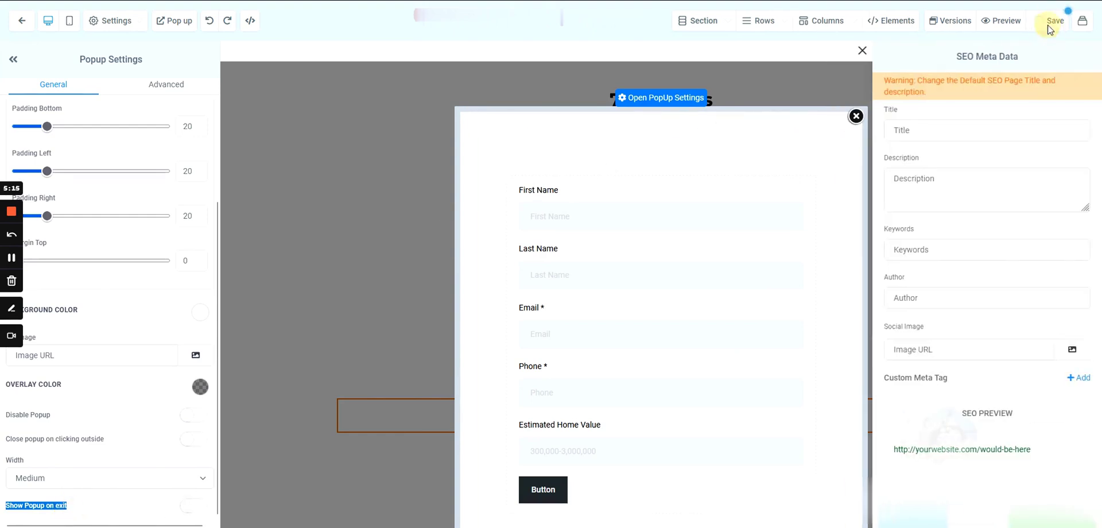
left_click(862, 52)
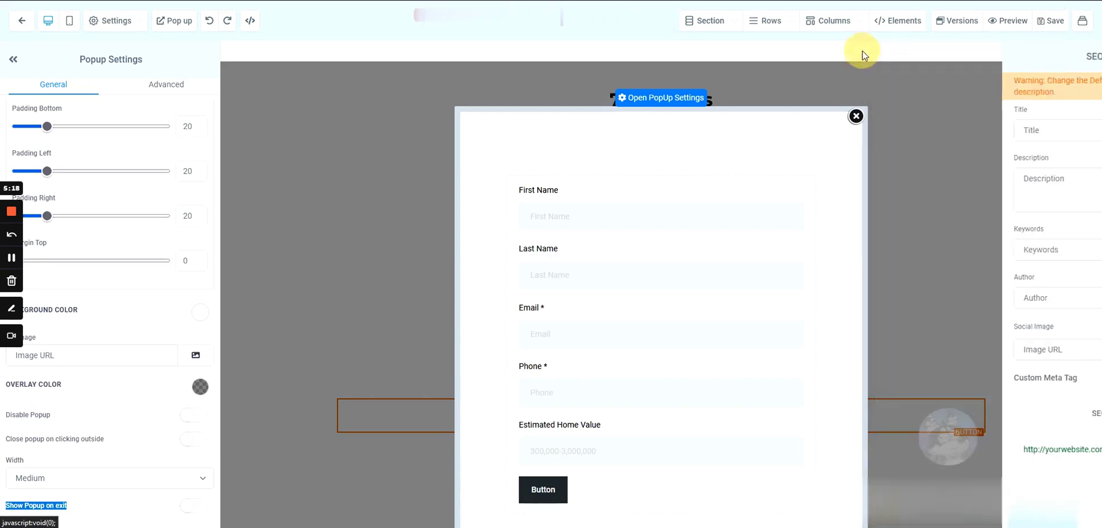
left_click(1007, 23)
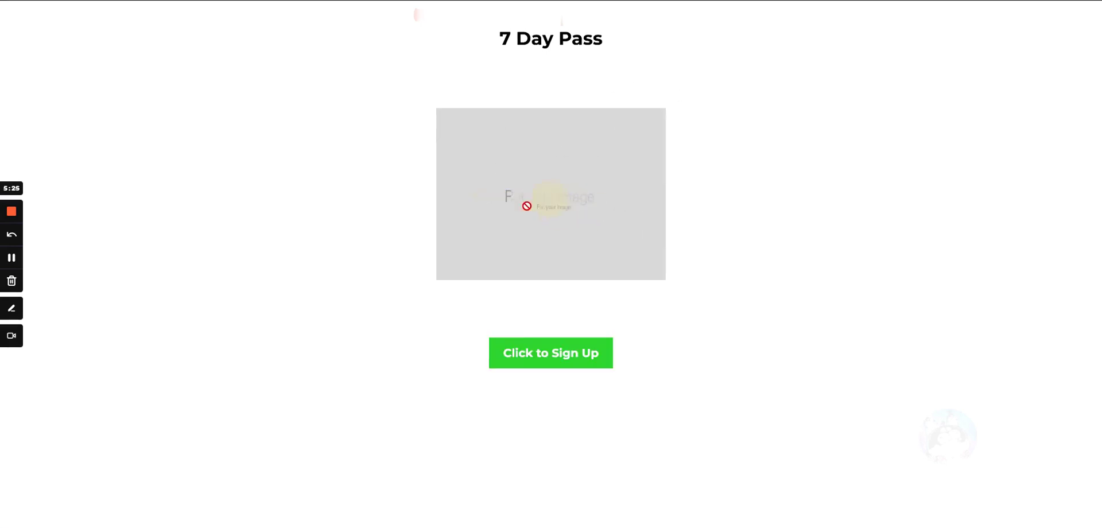
- In the preview, confirm Click to Sign Up opens the sign-up form popup, closing and reopening it
left_click_drag(491, 46, 706, 260)
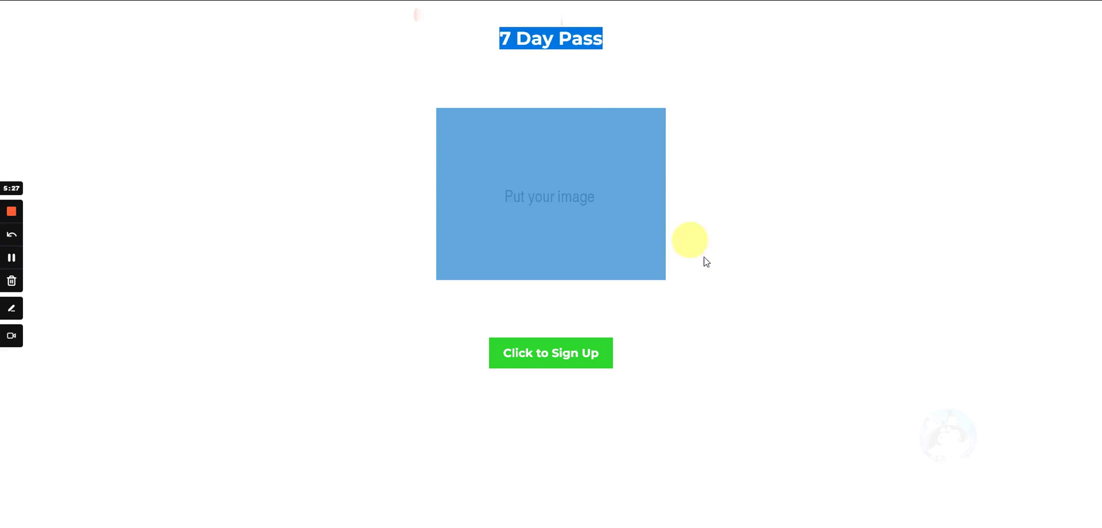
left_click(372, 246)
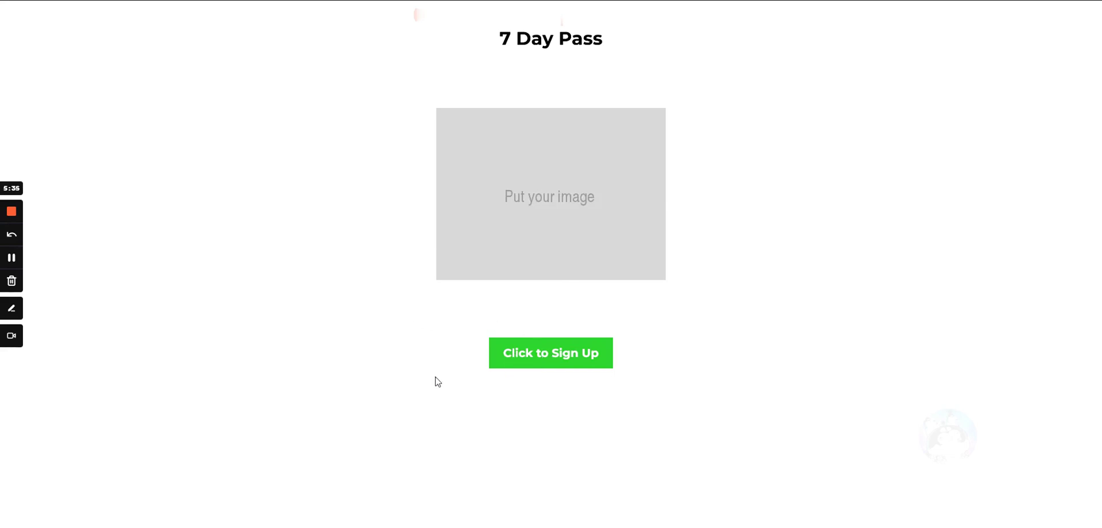
left_click_drag(500, 45, 635, 45)
left_click(577, 63)
left_click(545, 361)
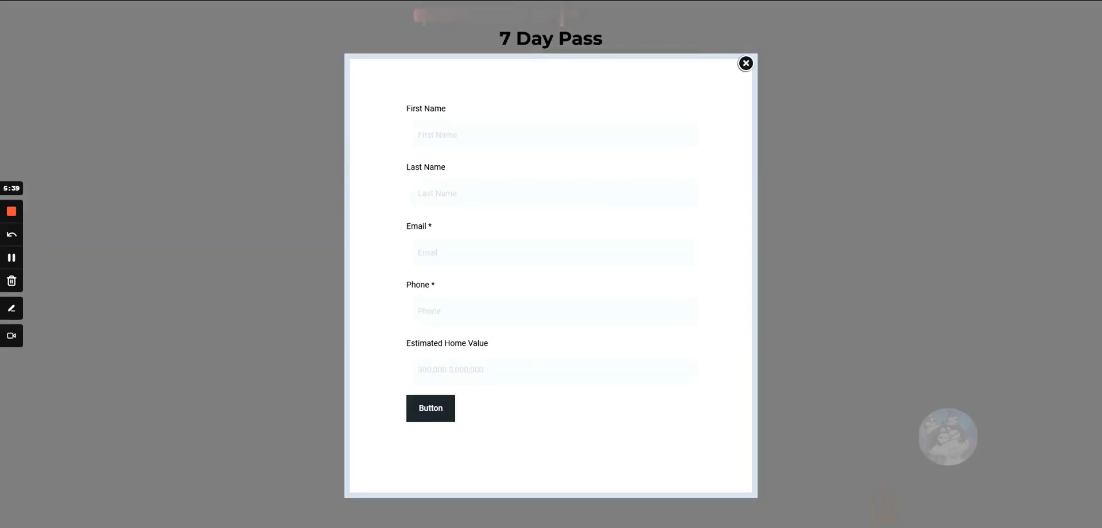
left_click(745, 64)
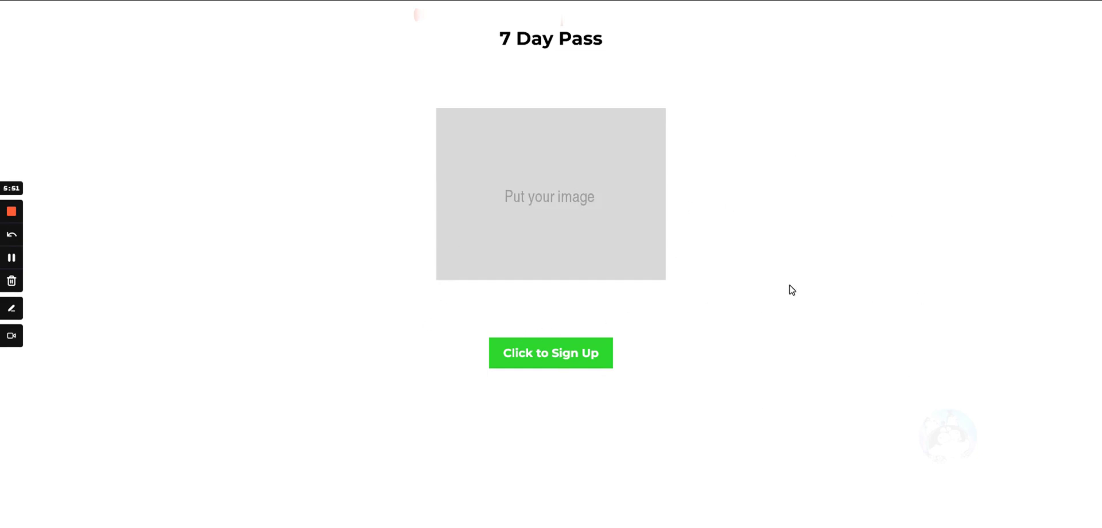
left_click(577, 355)
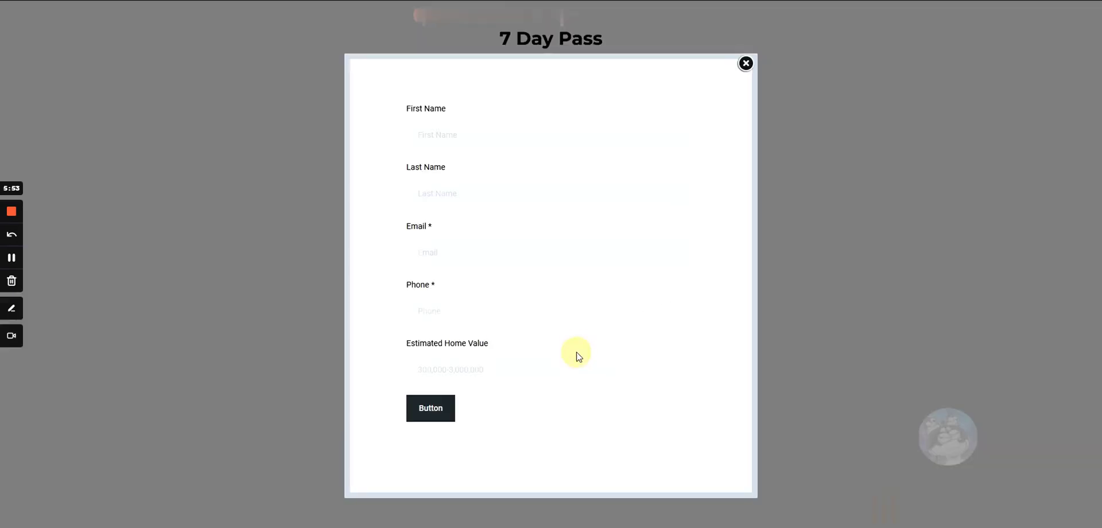
left_click(744, 64)
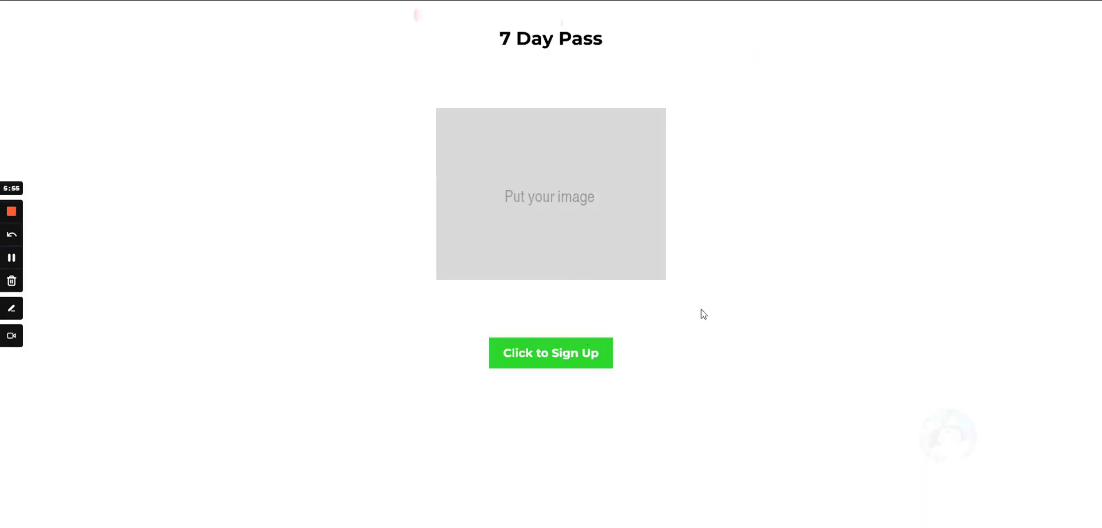
left_click(531, 357)
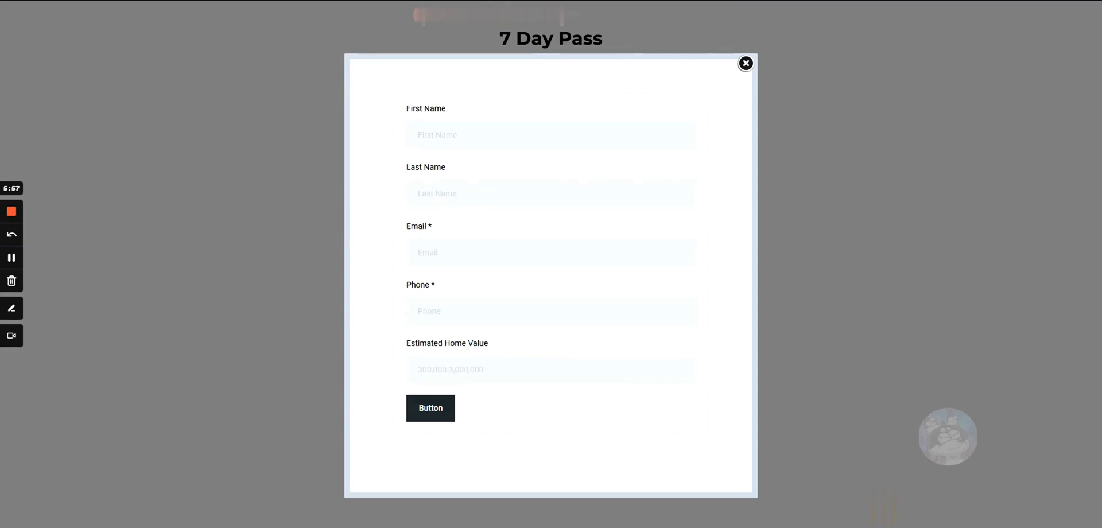
left_click(745, 63)
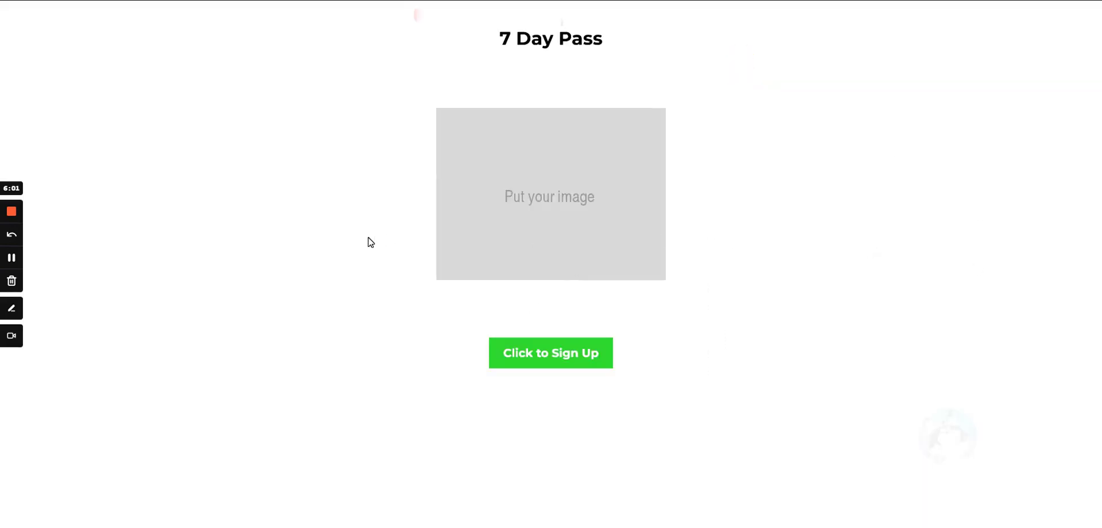
left_click(540, 360)
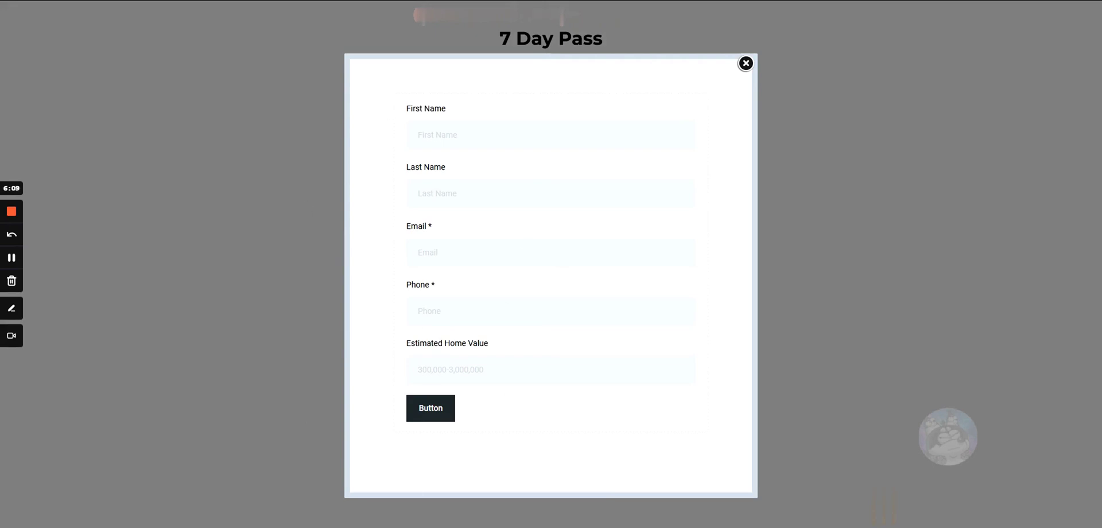
- Try the form's input fields including Phone, close the popup, and return to the editor
left_click(460, 143)
left_click(425, 195)
left_click(445, 251)
left_click(455, 308)
left_click(745, 63)
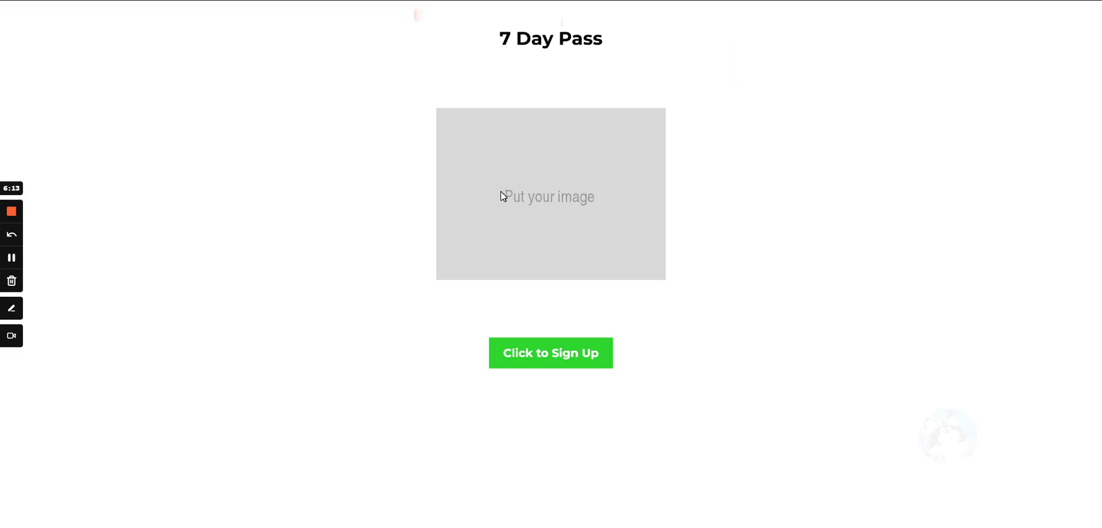
left_click(546, 357)
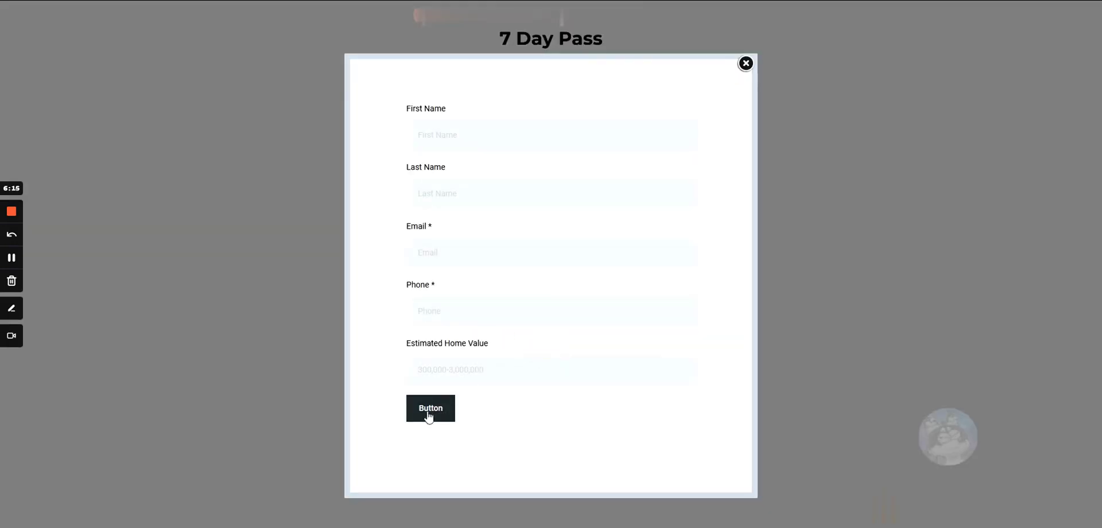
left_click(745, 64)
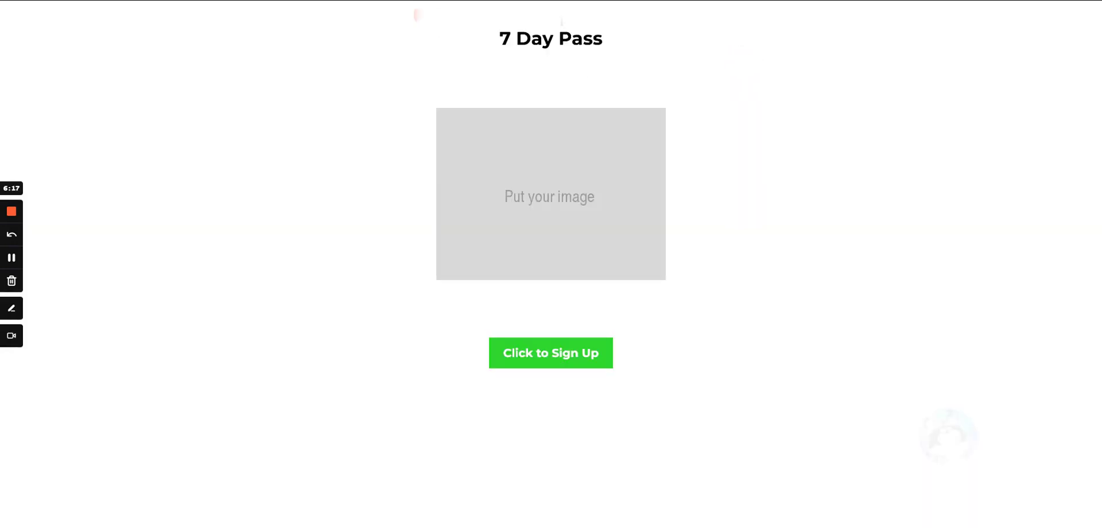
key("Escape")
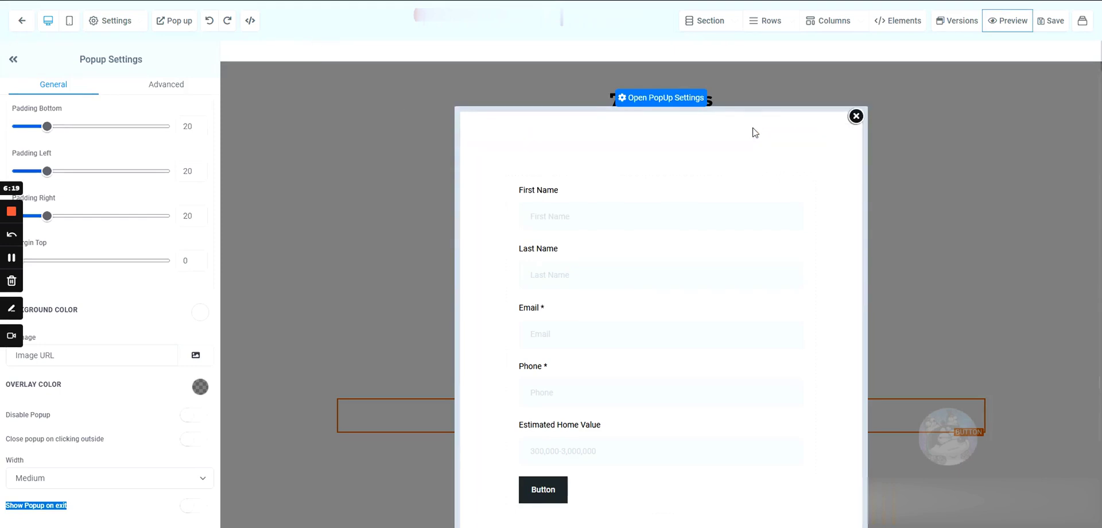
scroll(529, 336, "down", 2)
- Select the popup form's submit button and scroll its settings to Button Actions
left_click(542, 397)
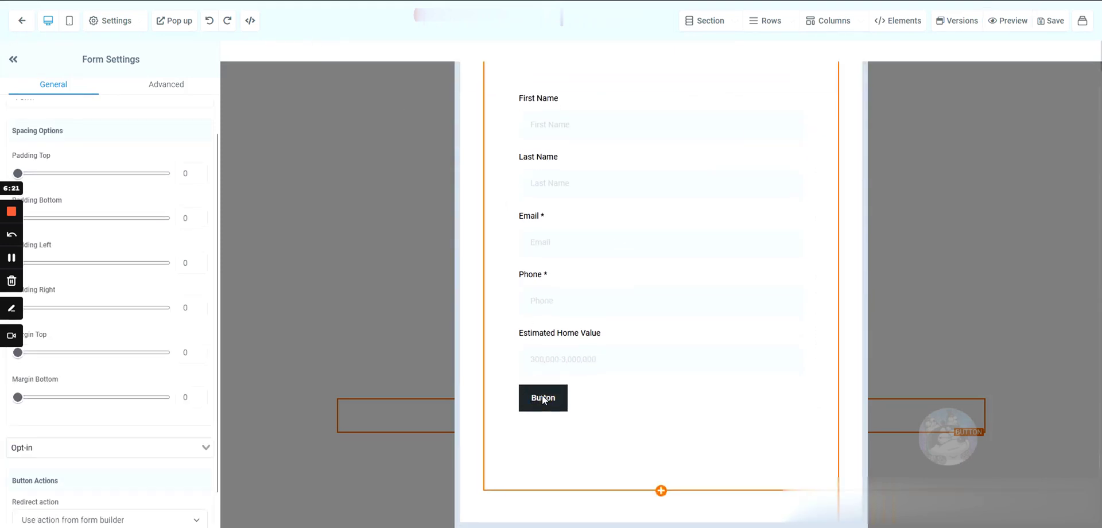
scroll(591, 328, "up", 2)
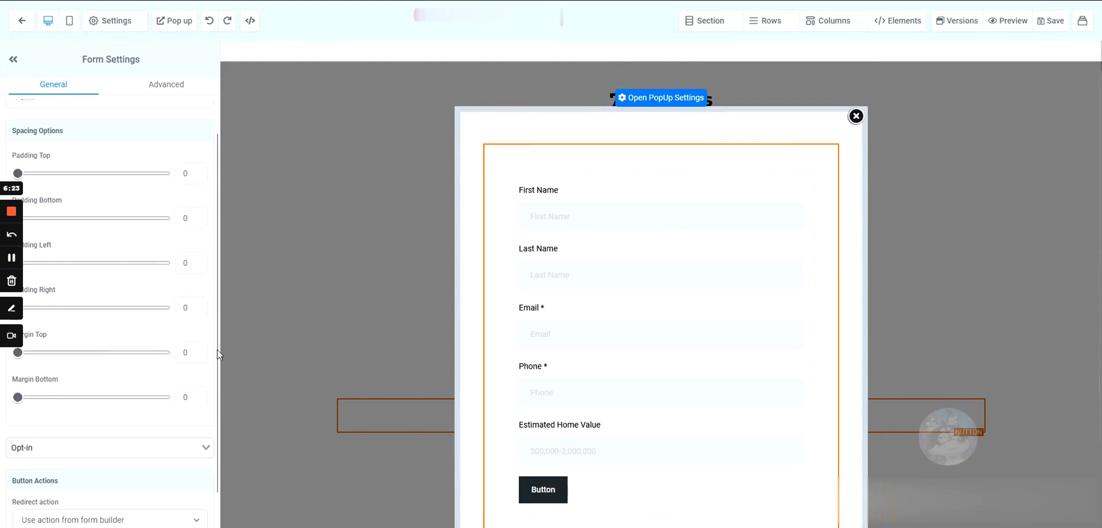
scroll(152, 249, "up", 1)
scroll(570, 266, "down", 2)
scroll(617, 405, "up", 2)
scroll(609, 295, "down", 2)
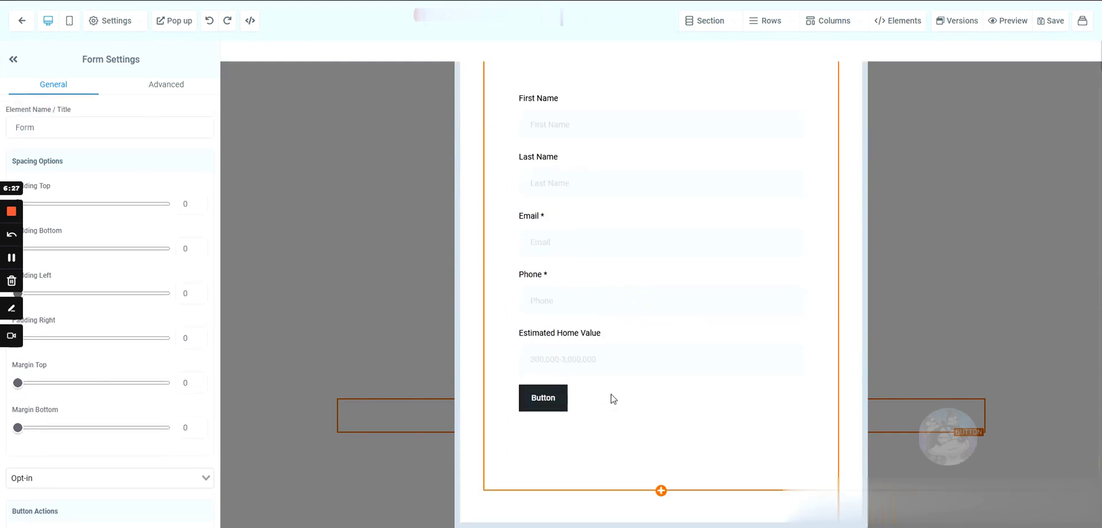
scroll(670, 283, "up", 2)
scroll(161, 329, "down", 1)
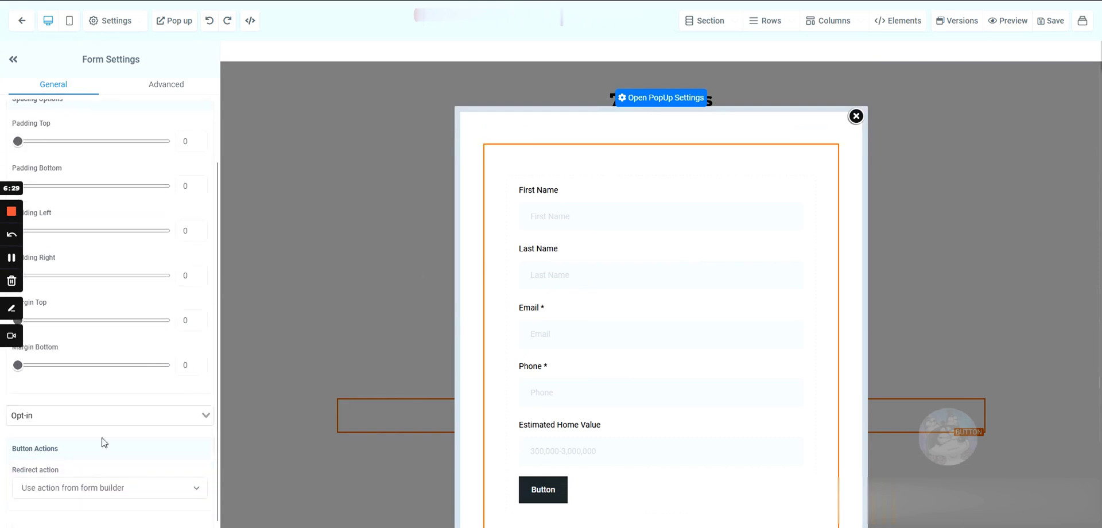
- Set the form's redirect action to 'Go to Next step' and save the page
double_click(69, 468)
left_click(81, 487)
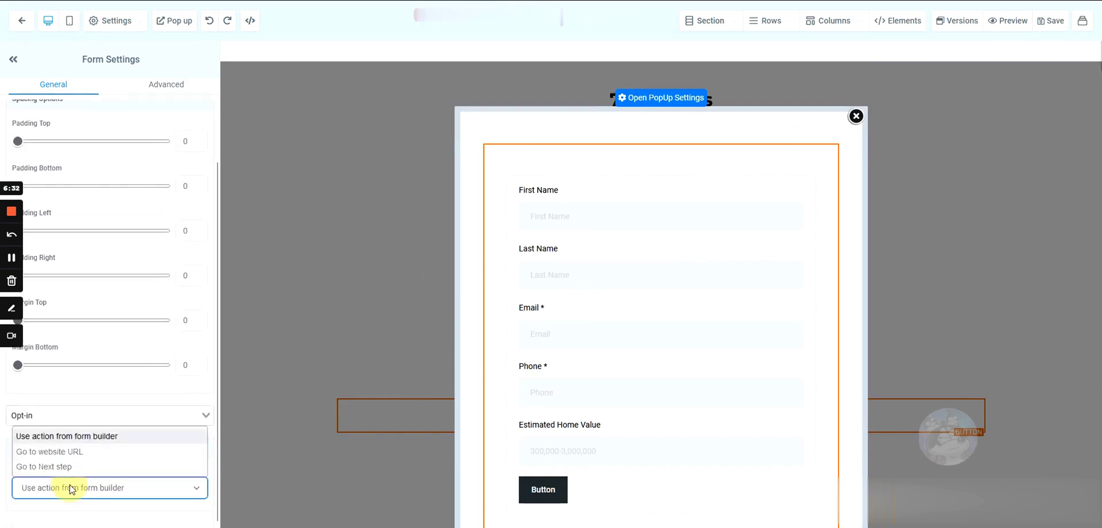
left_click(41, 466)
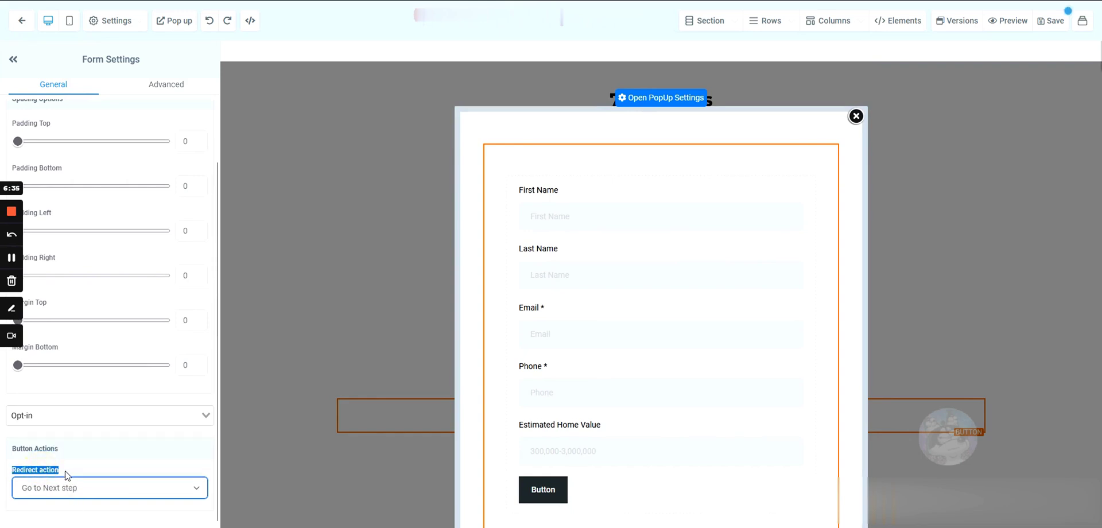
left_click(66, 475)
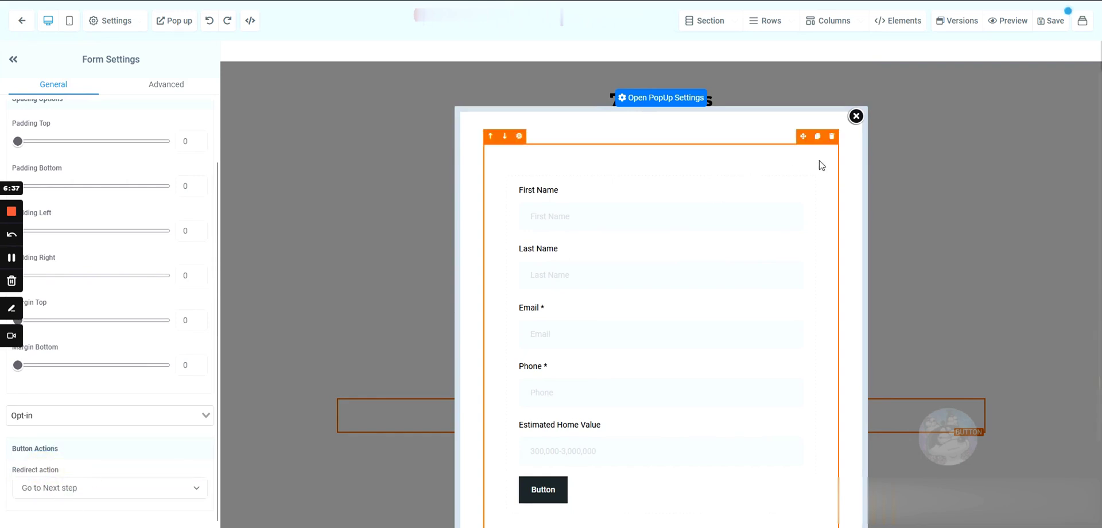
left_click(1053, 23)
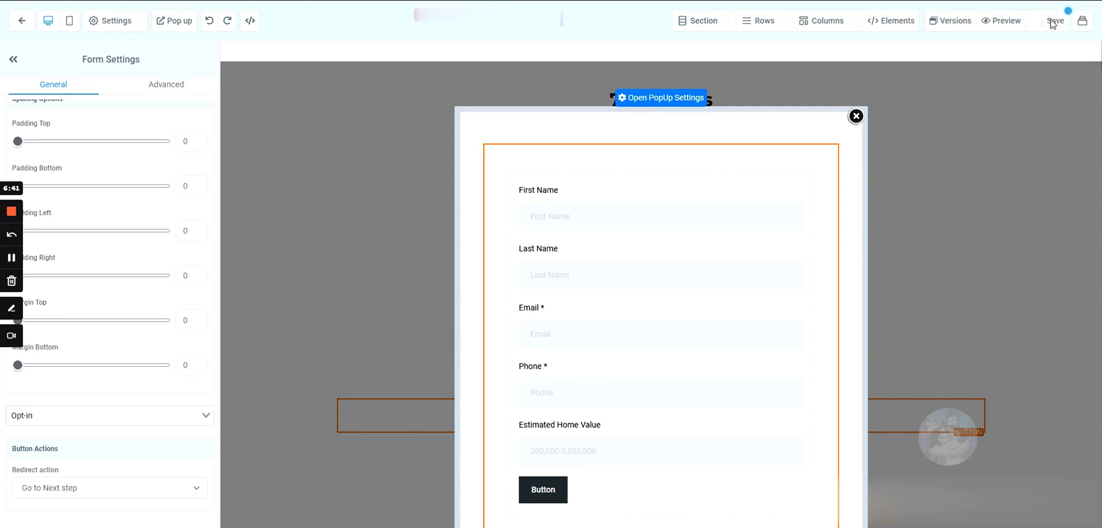
scroll(598, 213, "down", 2)
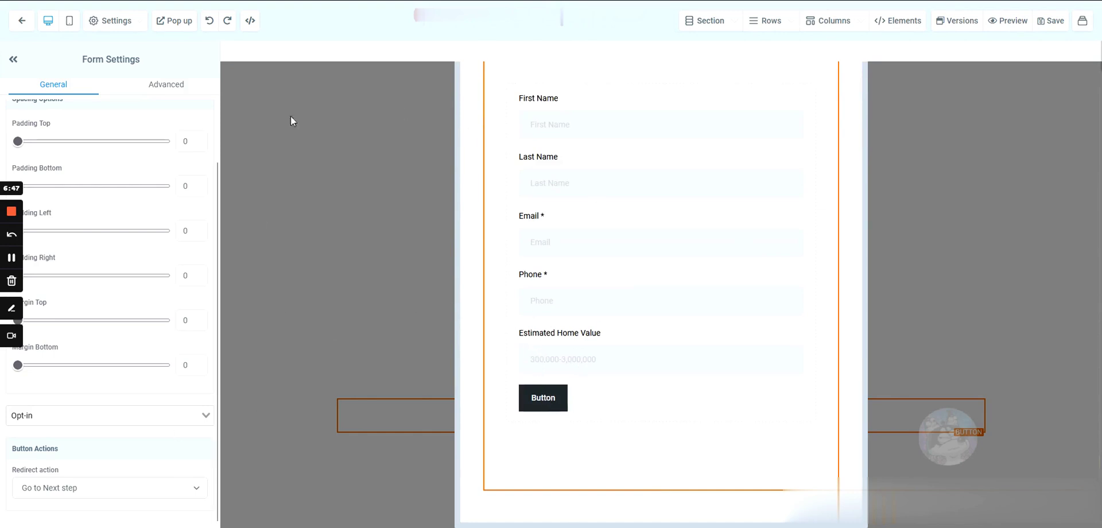
- Back out to the funnel steps and reopen the Landing Page step in the page editor
left_click(22, 23)
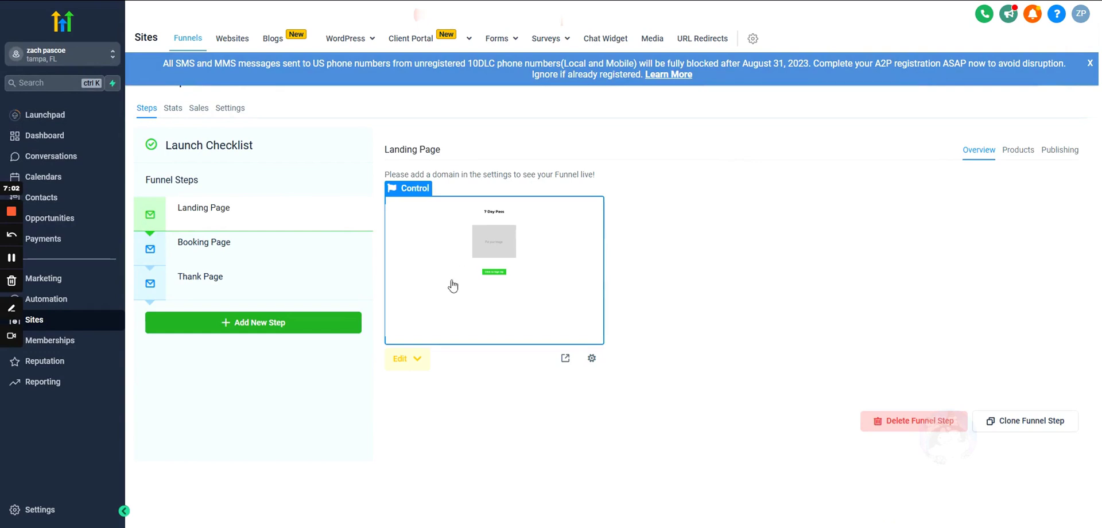
left_click(229, 248)
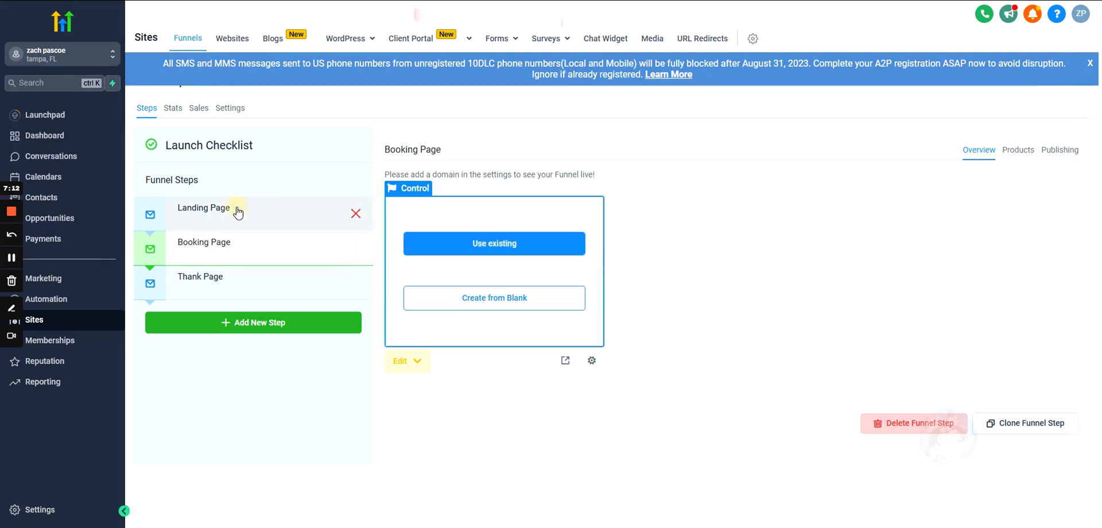
left_click(212, 214)
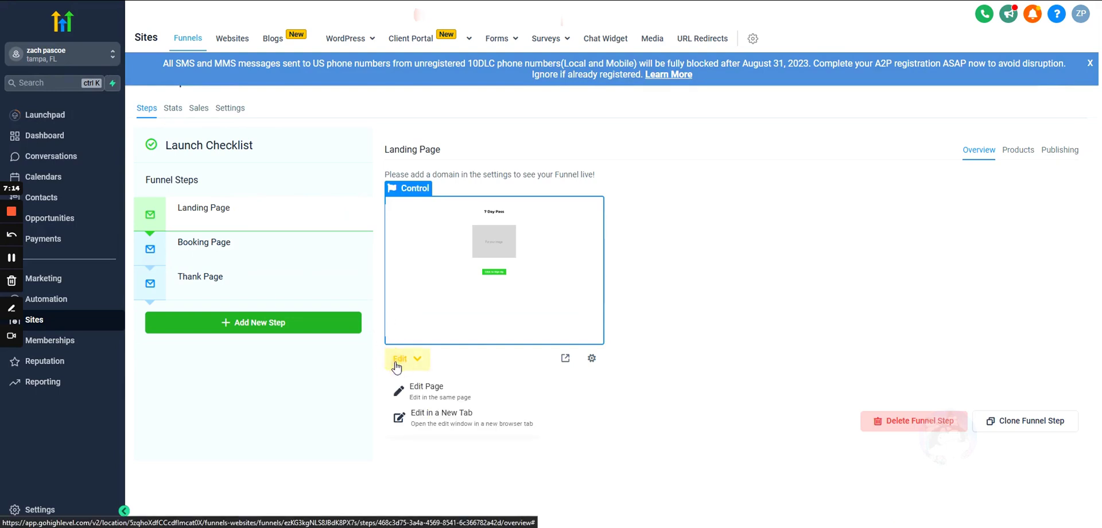
left_click(451, 290)
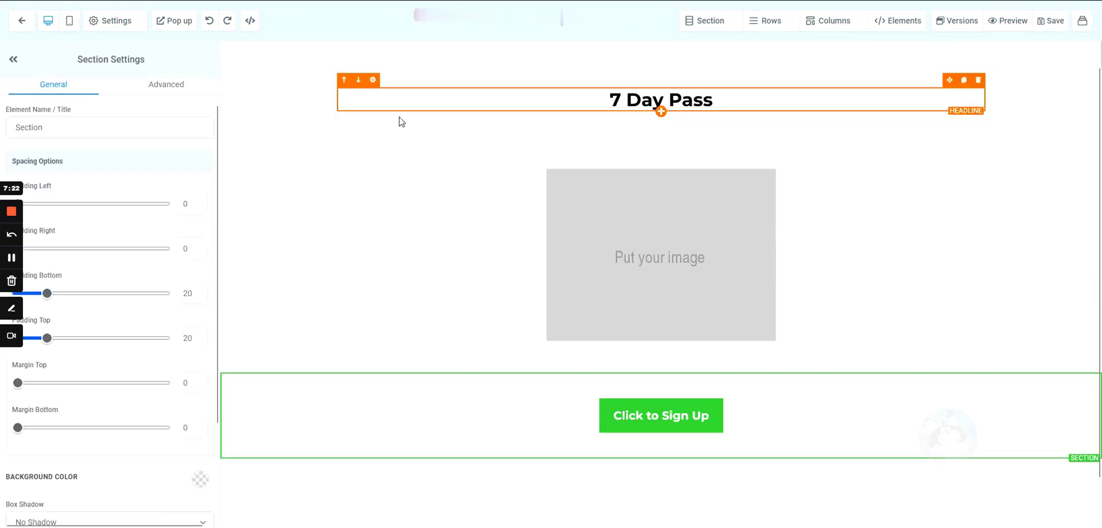
left_click(294, 129)
left_click(281, 165)
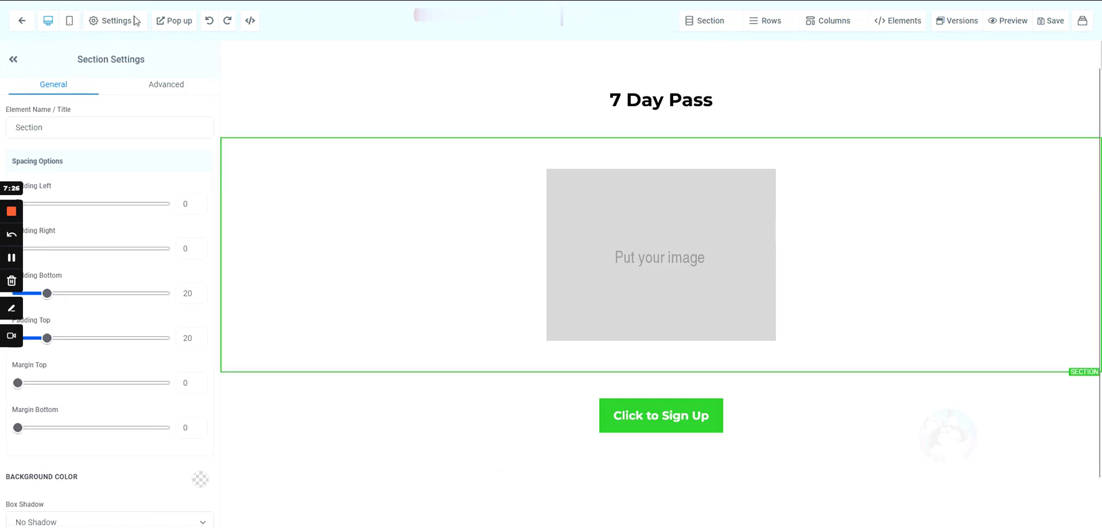
left_click(299, 113)
left_click(300, 180)
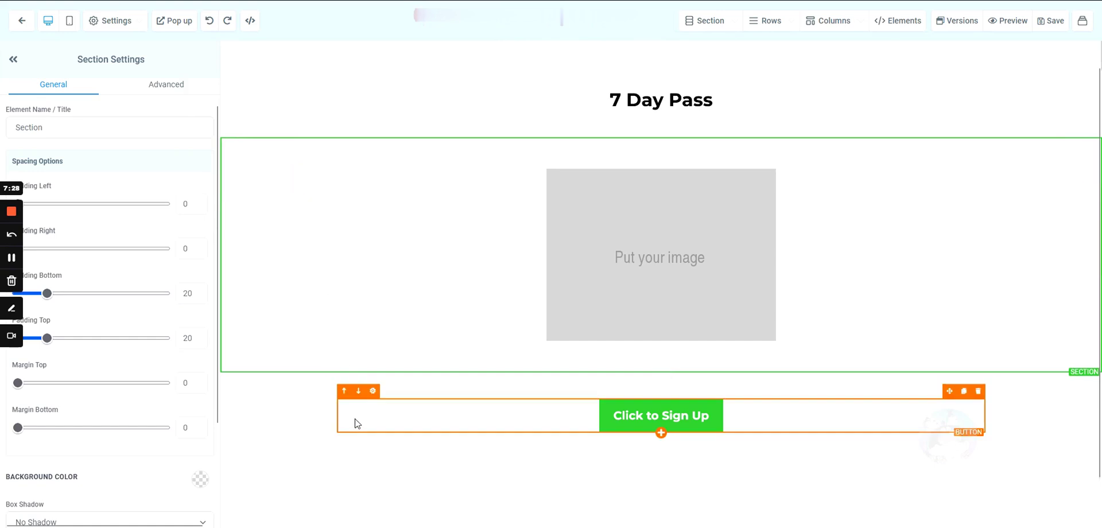
left_click(286, 412)
left_click(302, 332)
left_click(285, 128)
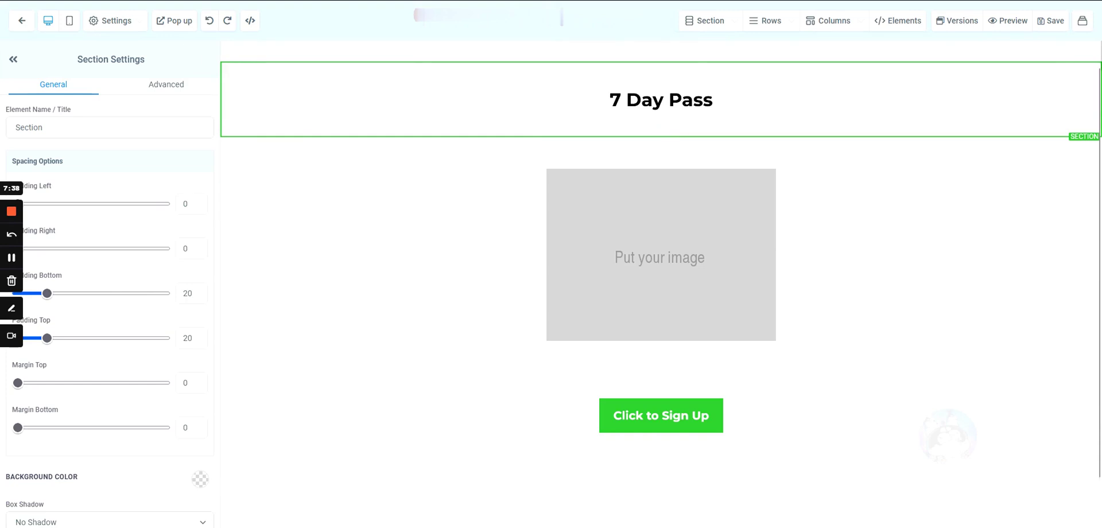
left_click(68, 23)
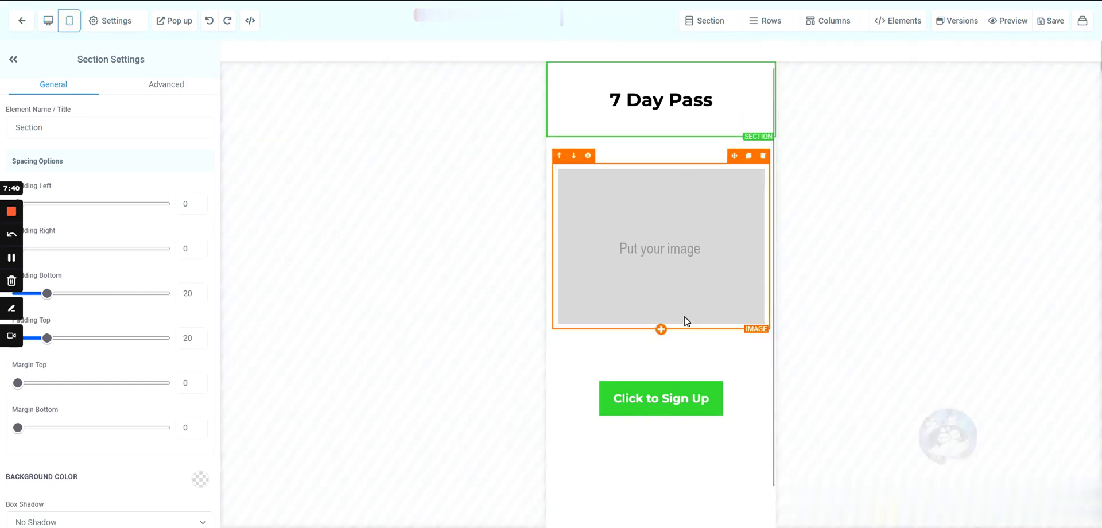
left_click(48, 26)
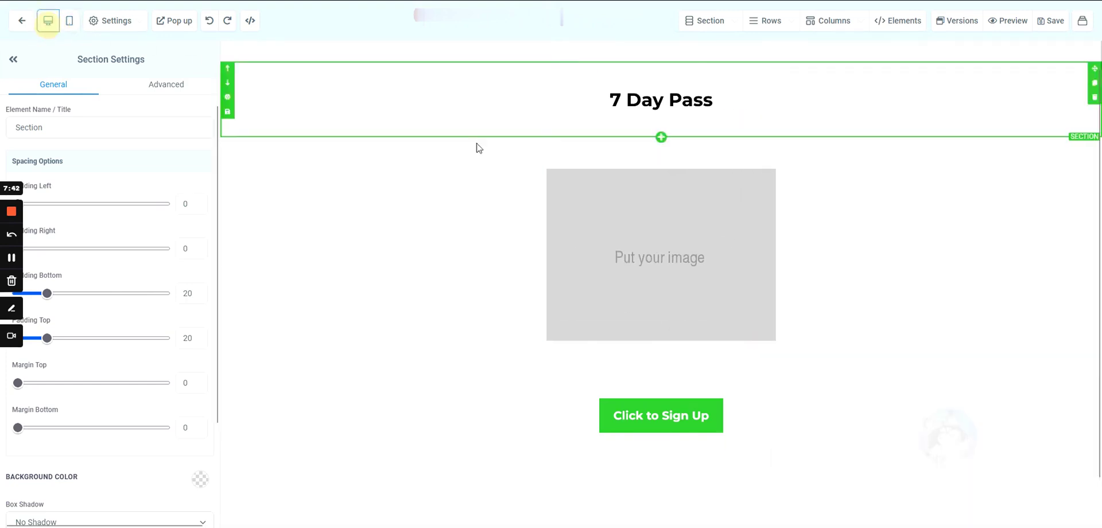
left_click(68, 23)
left_click(48, 23)
left_click(69, 23)
left_click(590, 221)
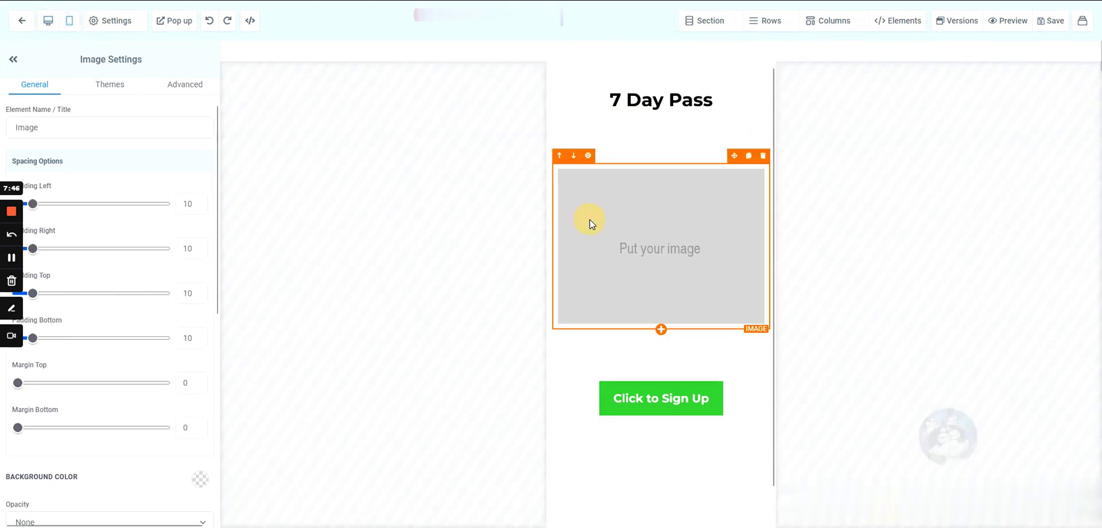
left_click(49, 22)
left_click(67, 23)
left_click(50, 23)
left_click(69, 22)
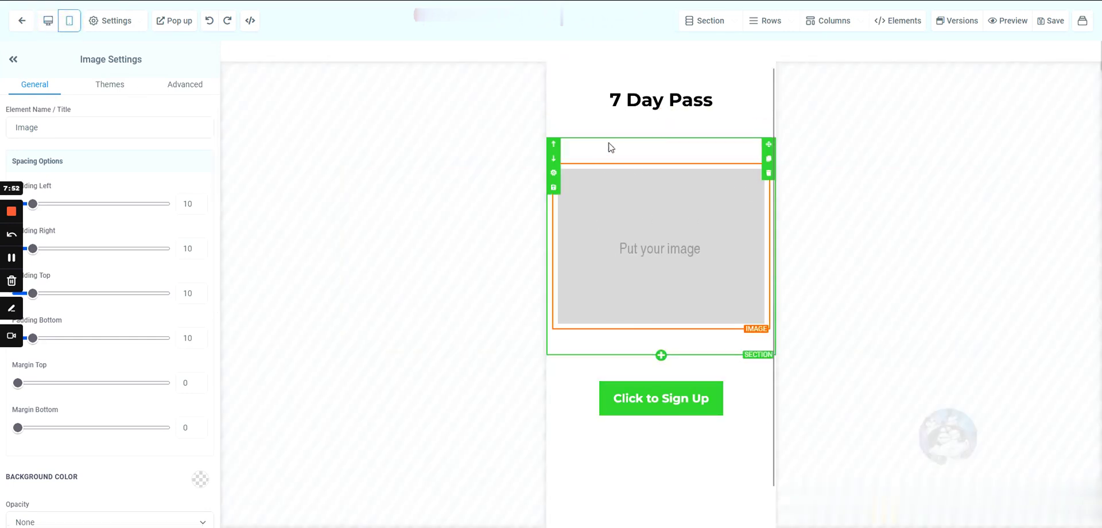
left_click(585, 135)
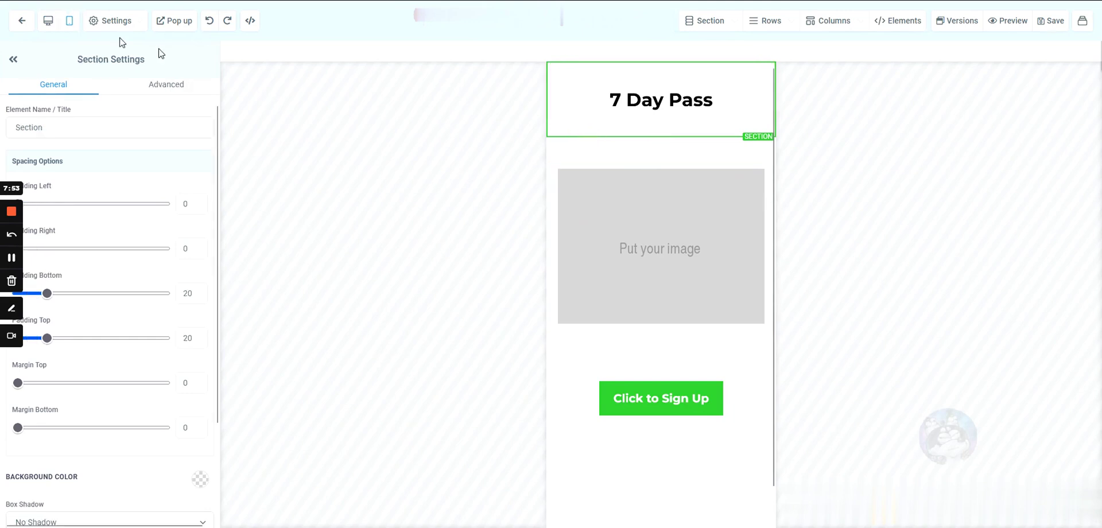
left_click(49, 24)
left_click(235, 133)
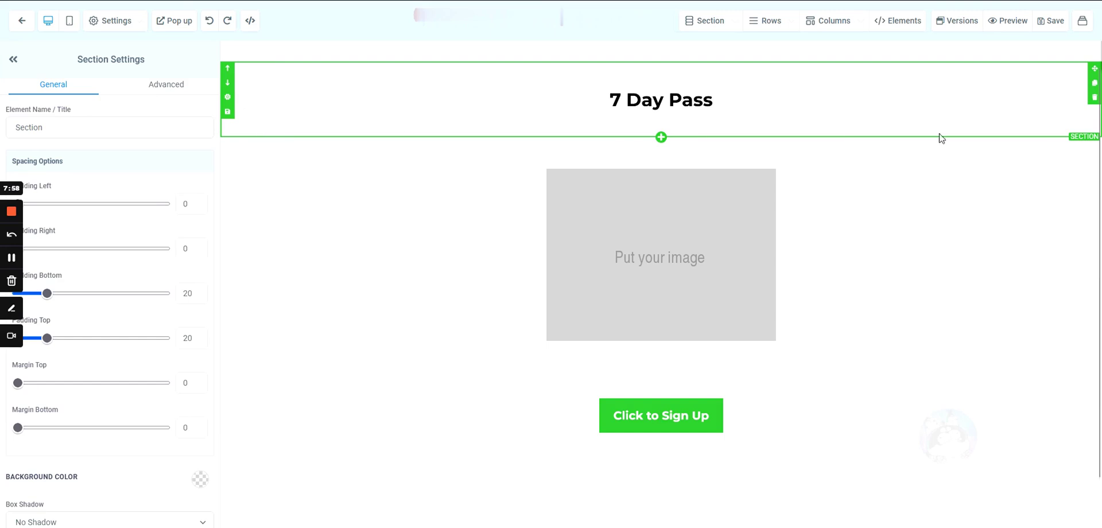
- Duplicate the 7 Day Pass section, hiding the top copy on mobile and the second on desktop
left_click(1093, 84)
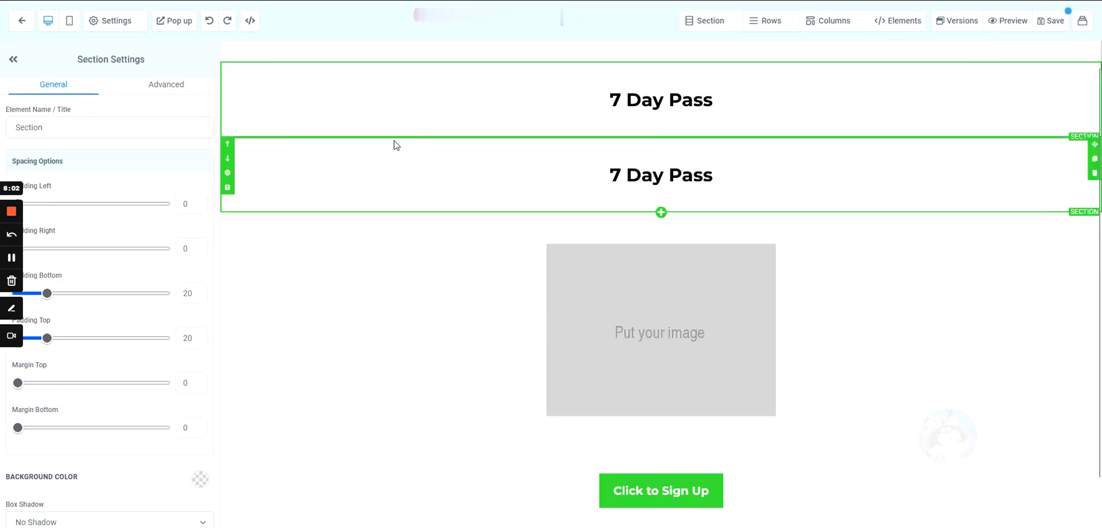
left_click(279, 126)
left_click(277, 160)
left_click(282, 138)
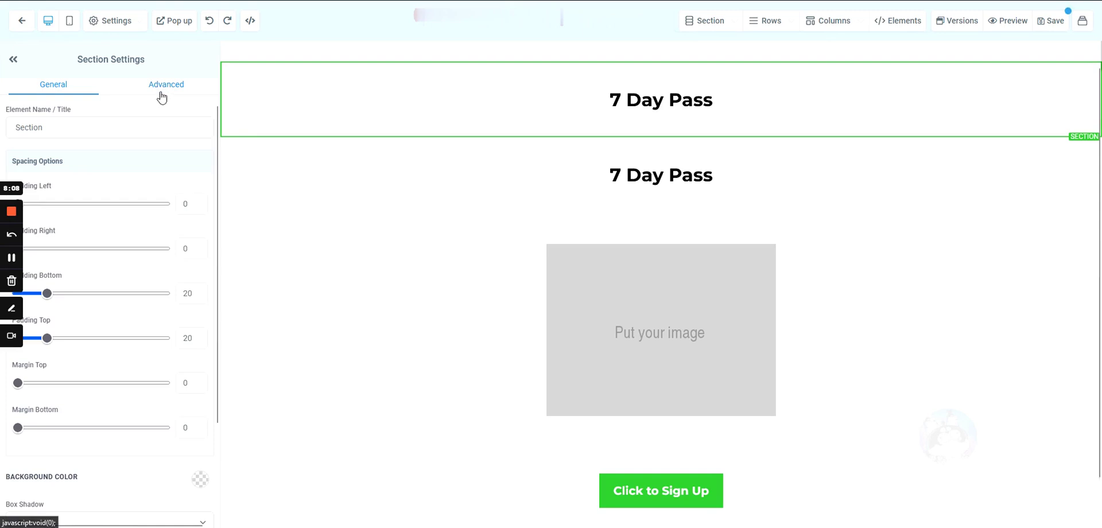
scroll(147, 160, "down", 2)
scroll(160, 135, "up", 3)
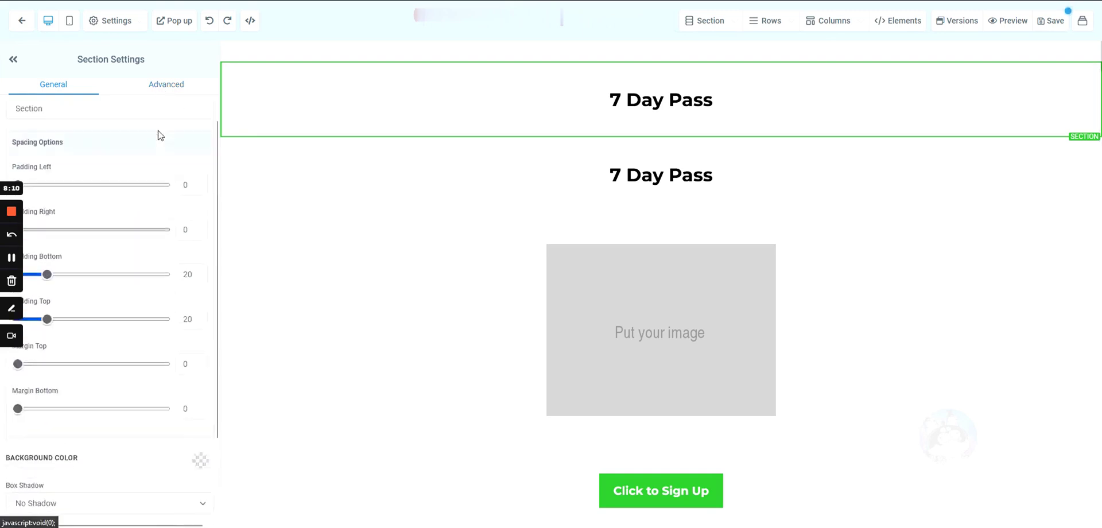
left_click(165, 91)
left_click(110, 265)
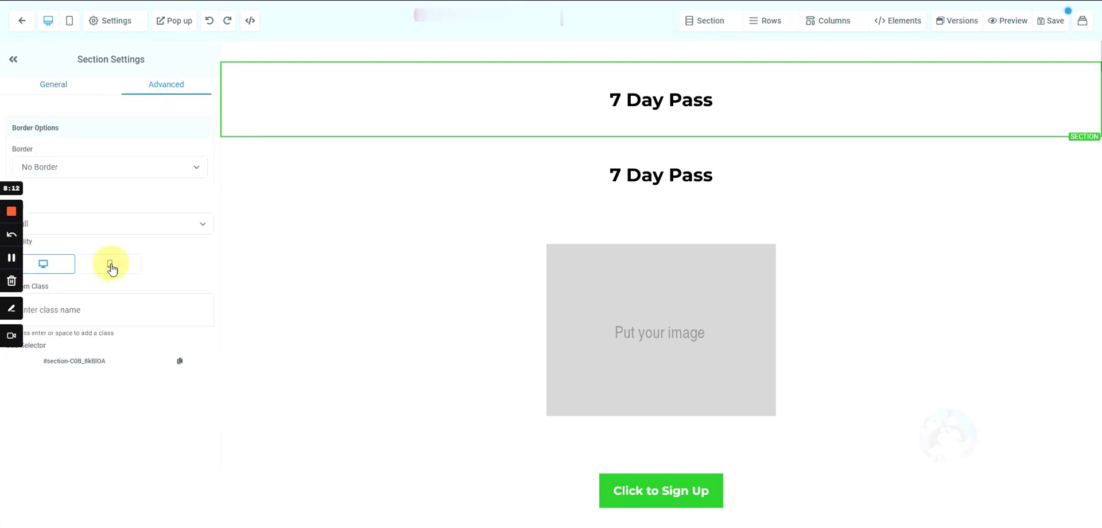
left_click(283, 153)
left_click(154, 89)
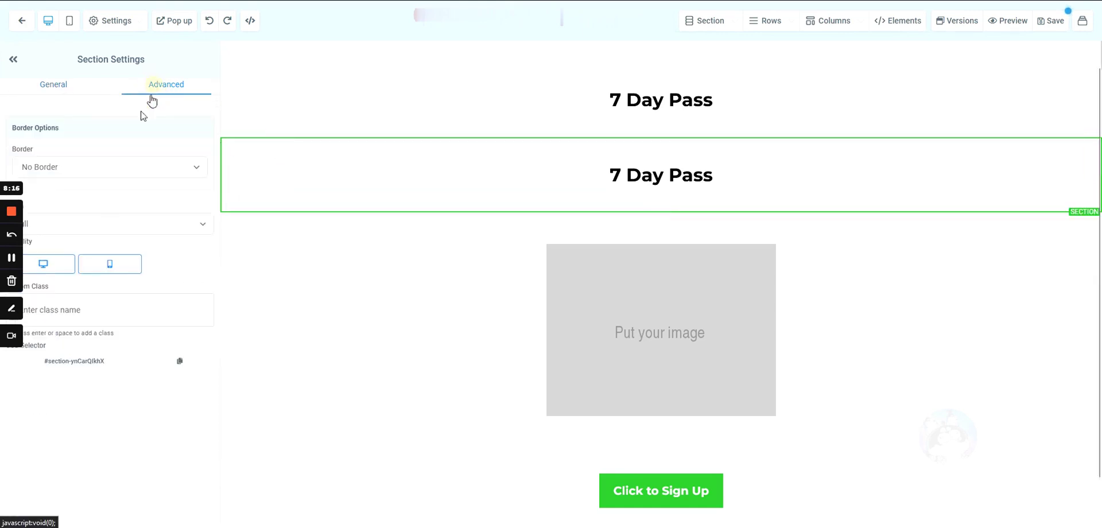
left_click(52, 268)
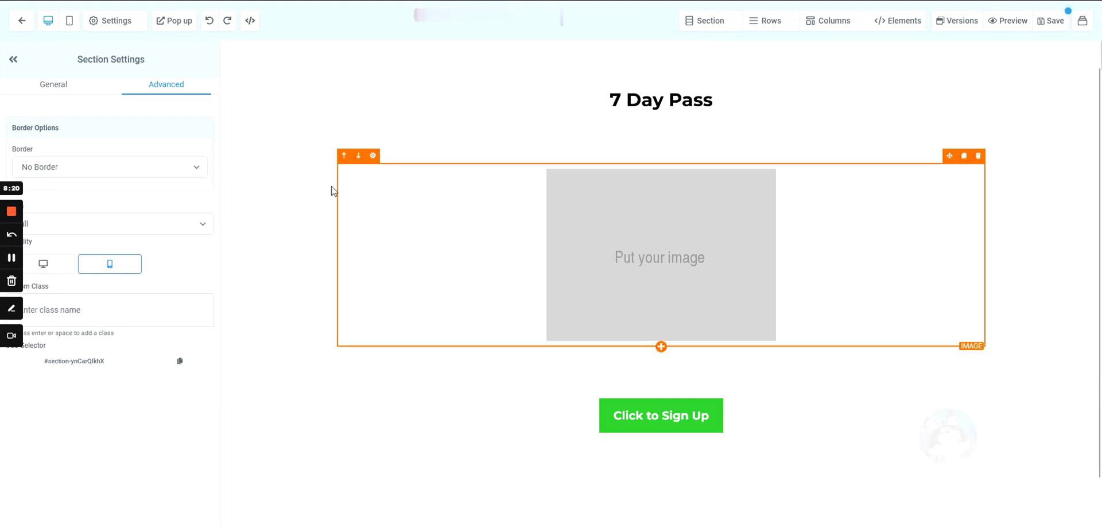
- Duplicate the image section, hiding the original on mobile and the copy on desktop
left_click(291, 201)
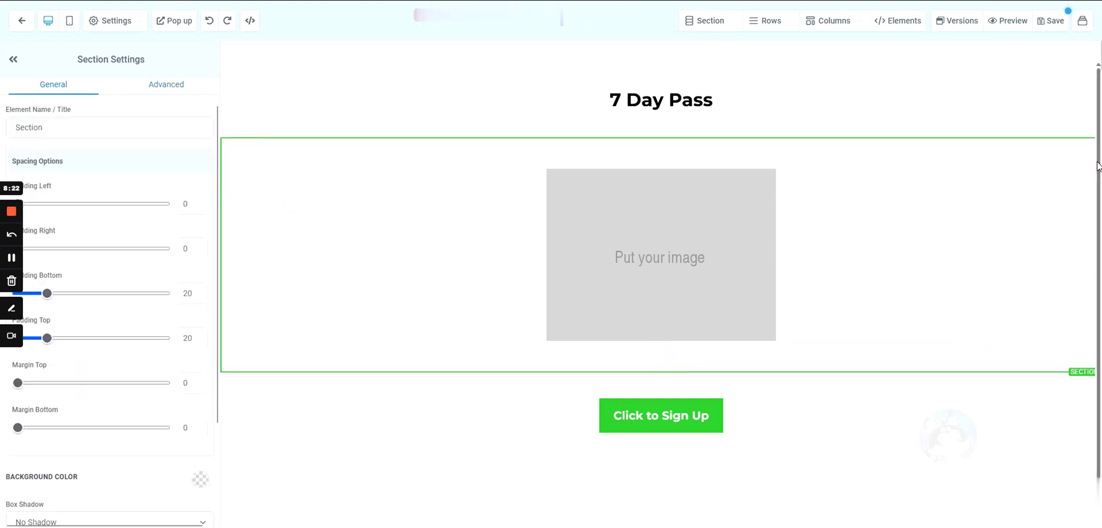
left_click(1092, 162)
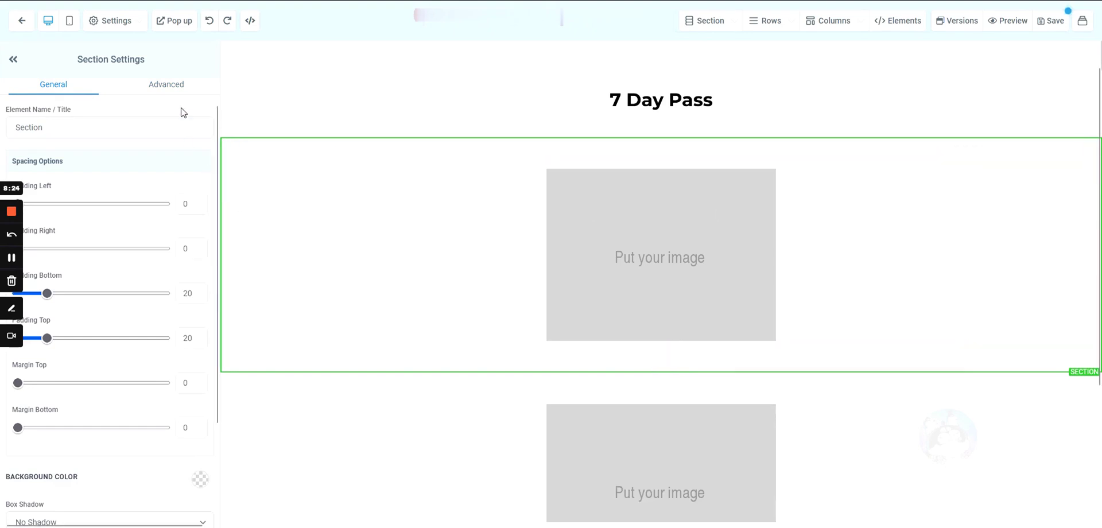
left_click(179, 86)
left_click(115, 261)
scroll(374, 174, "down", 3)
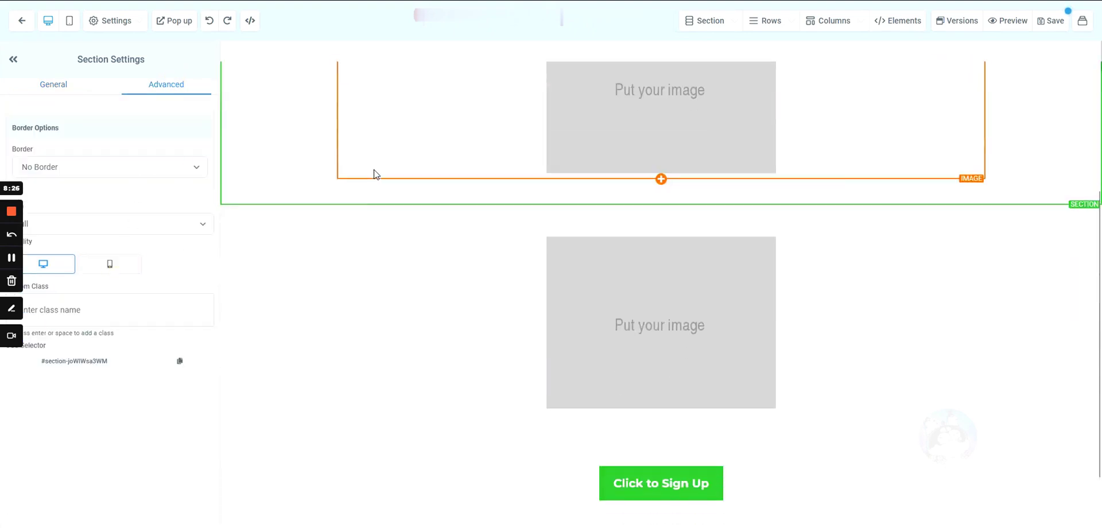
left_click(276, 224)
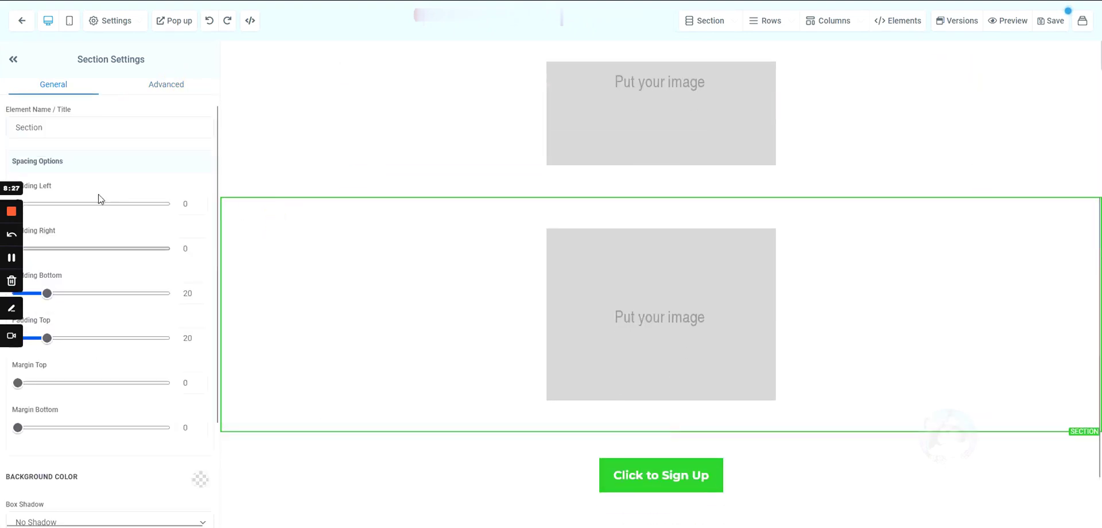
left_click(164, 86)
left_click(46, 265)
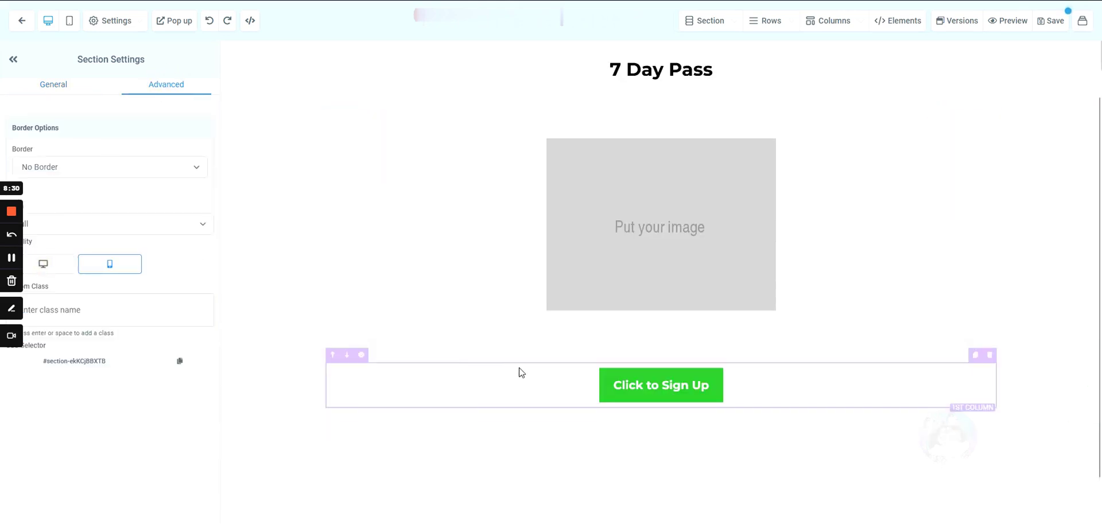
- Duplicate the Click to Sign Up section and hide the lower copy on desktop
left_click(372, 352)
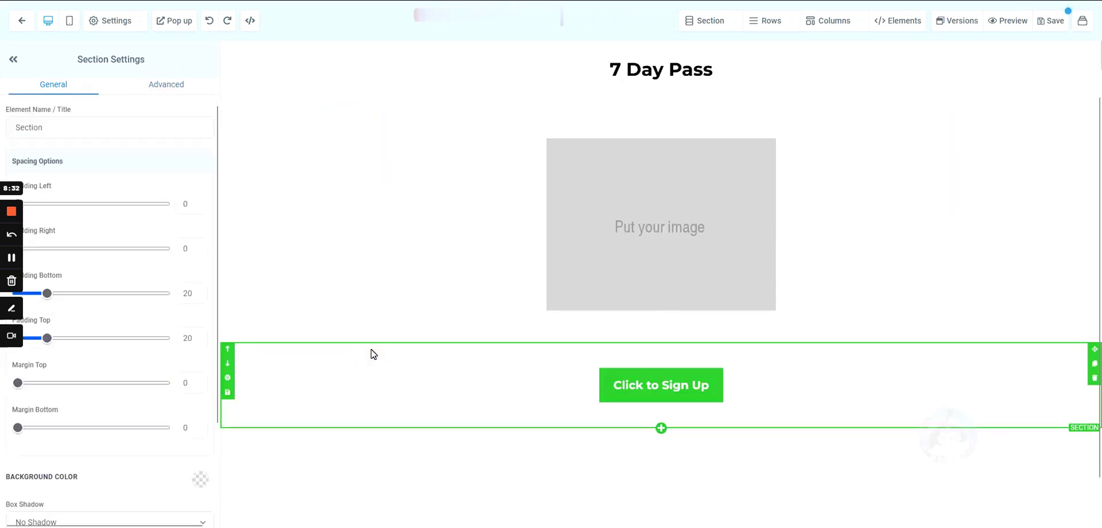
left_click(1093, 365)
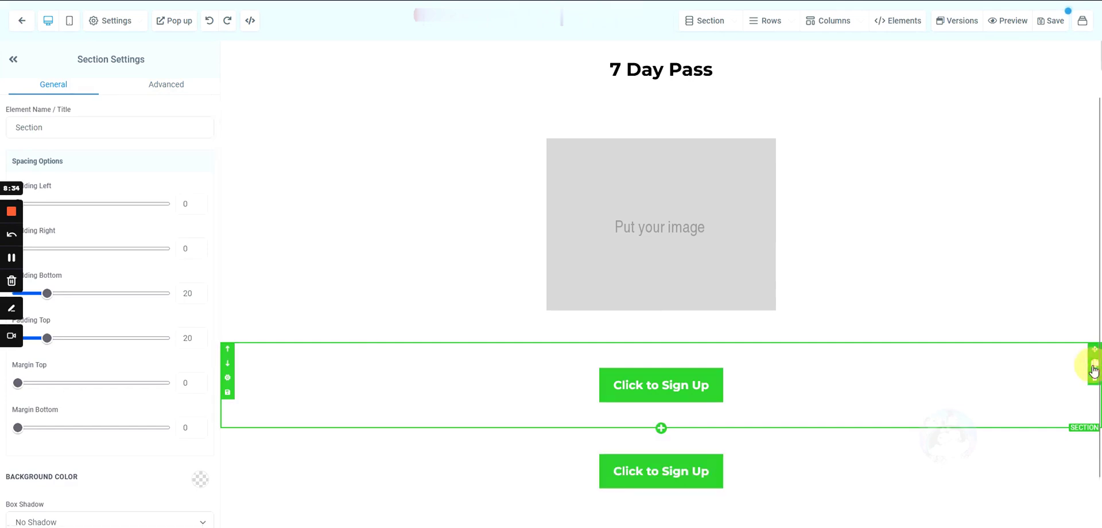
left_click(166, 85)
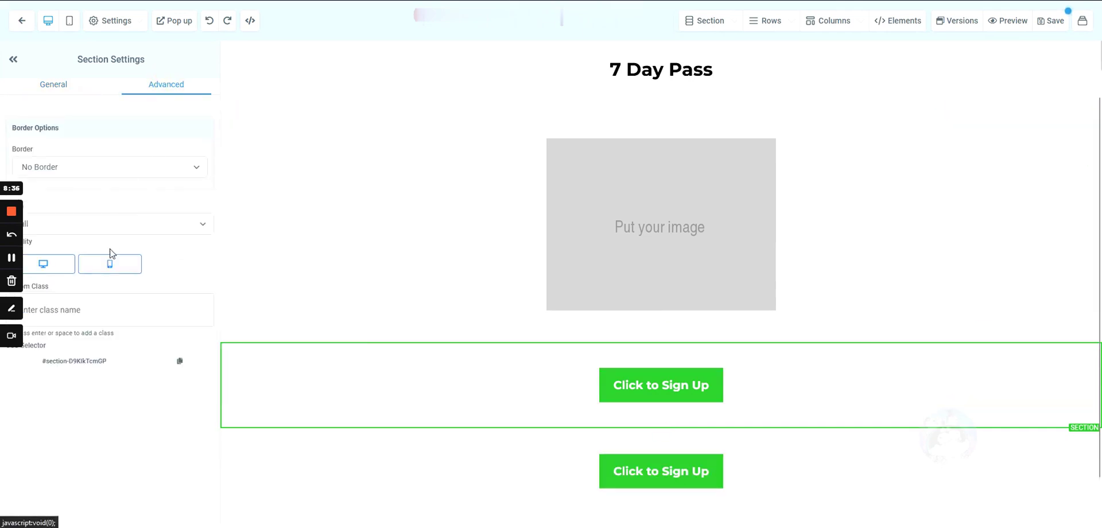
left_click(263, 459)
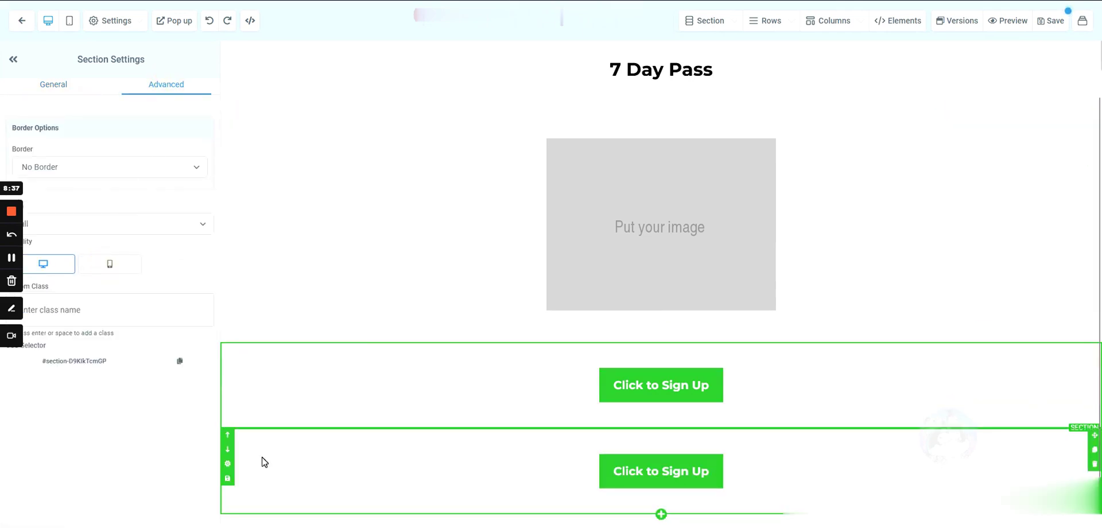
left_click(167, 86)
left_click(44, 263)
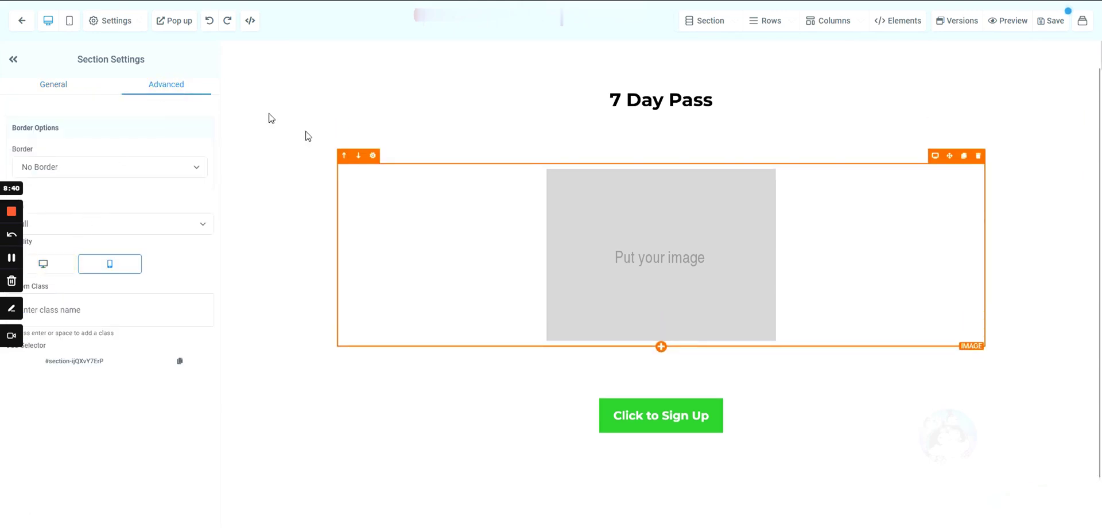
- Select the 7 Day Pass headline and raise its desktop font size to 64
left_click(70, 22)
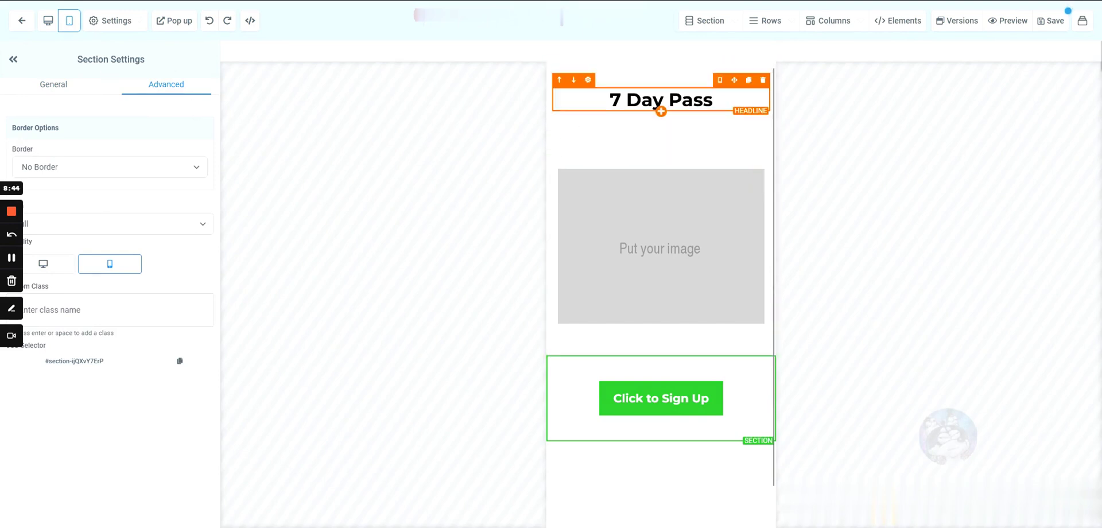
left_click(658, 104)
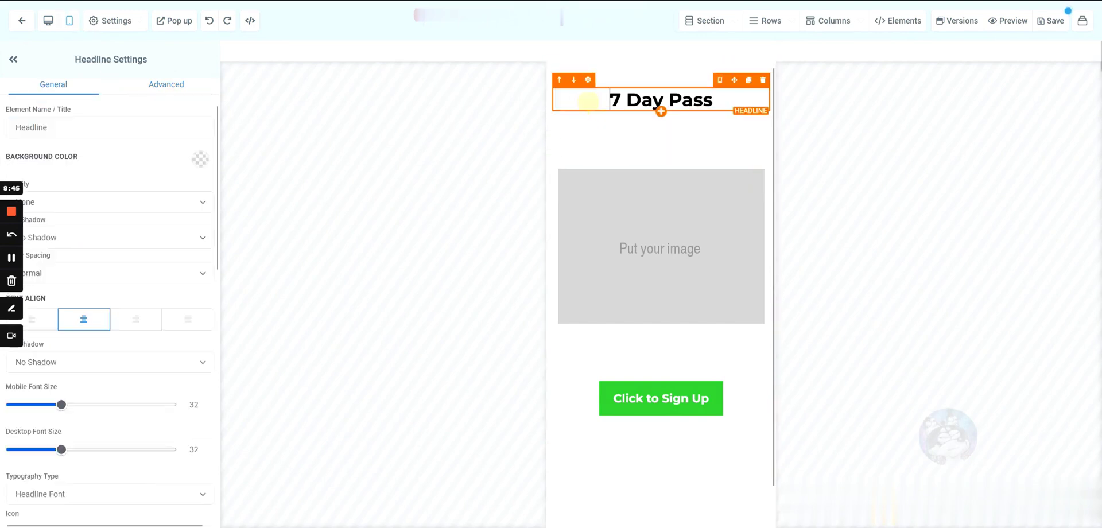
left_click(51, 22)
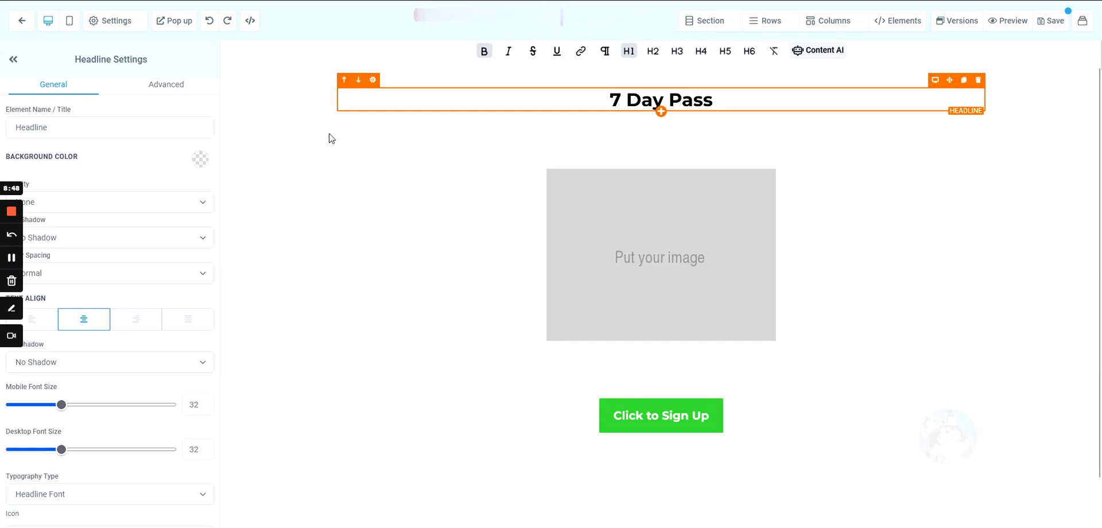
left_click_drag(61, 450, 114, 449)
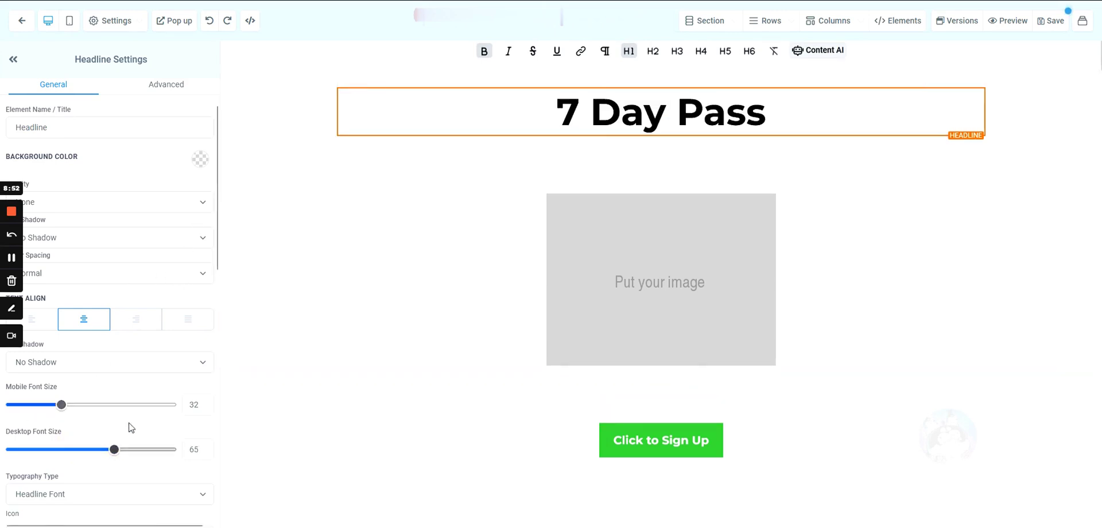
scroll(93, 428, "down", 3)
scroll(73, 274, "up", 3)
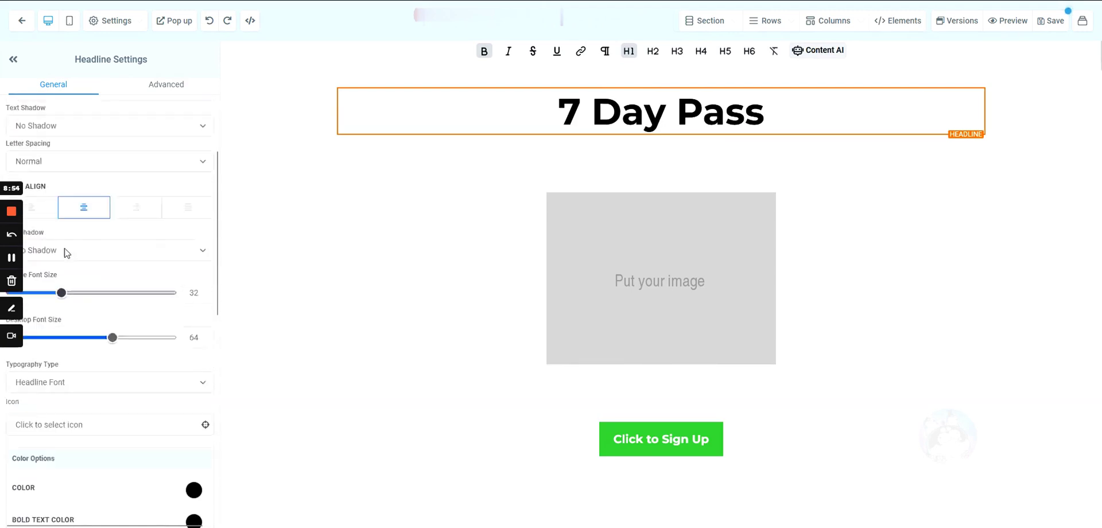
- Set the headline's mobile font size to 100
triple_click(73, 390)
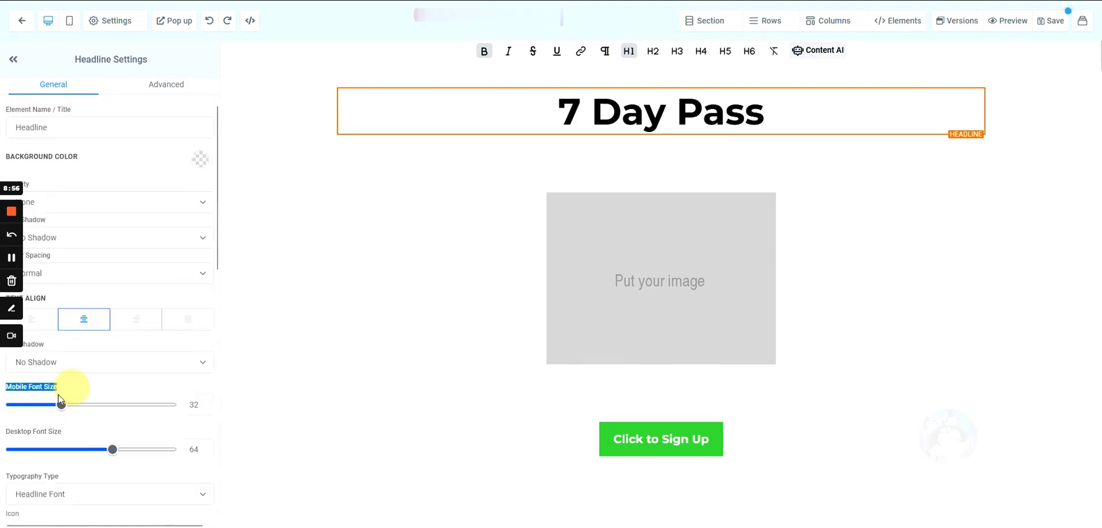
left_click_drag(8, 437, 72, 436)
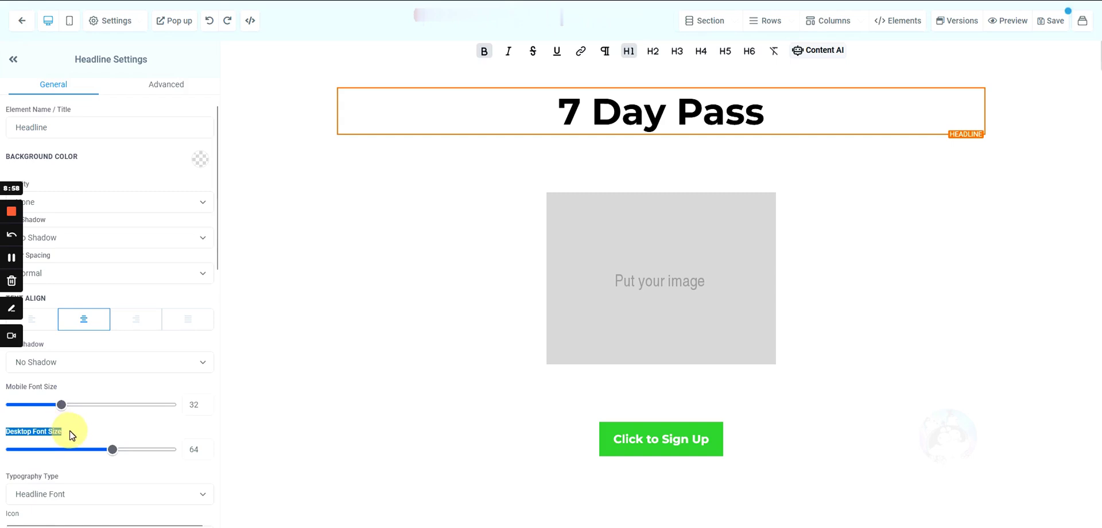
left_click_drag(59, 392, 6, 389)
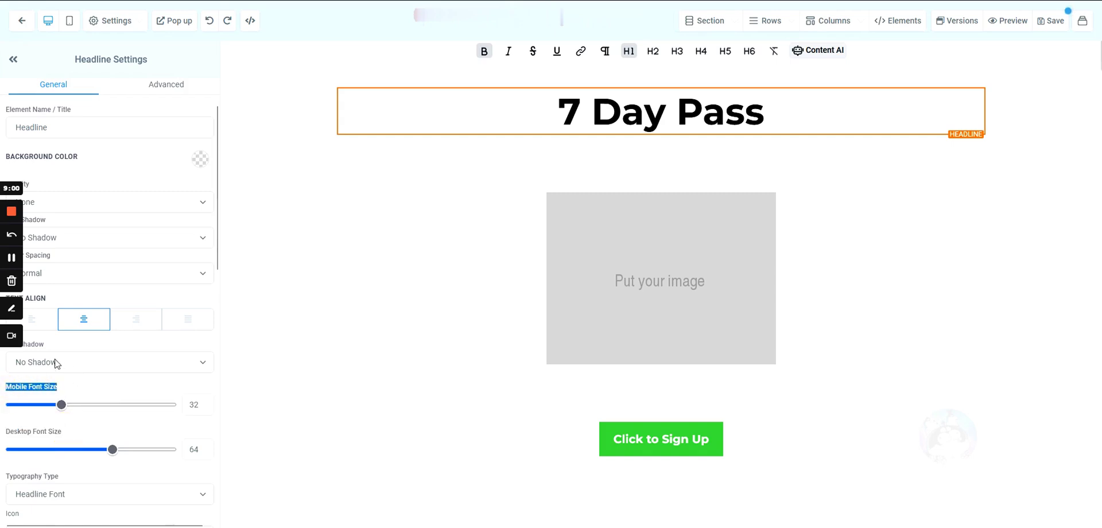
left_click(82, 390)
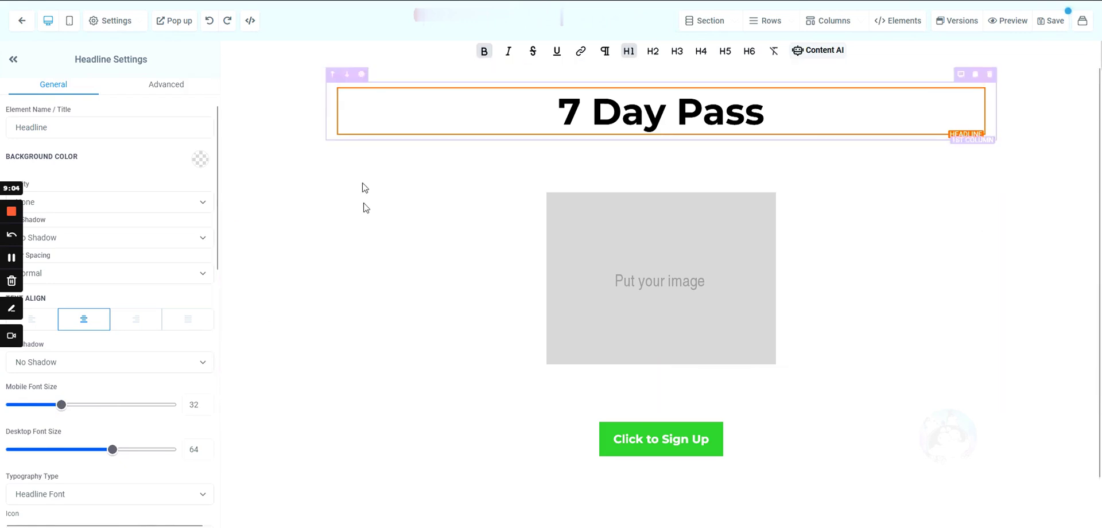
left_click(41, 406)
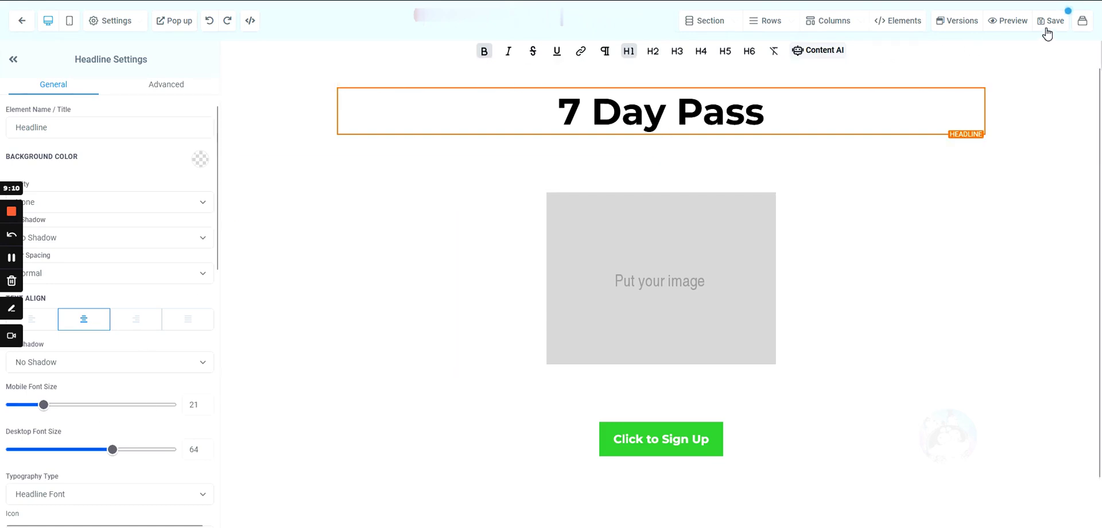
left_click_drag(43, 405, 241, 409)
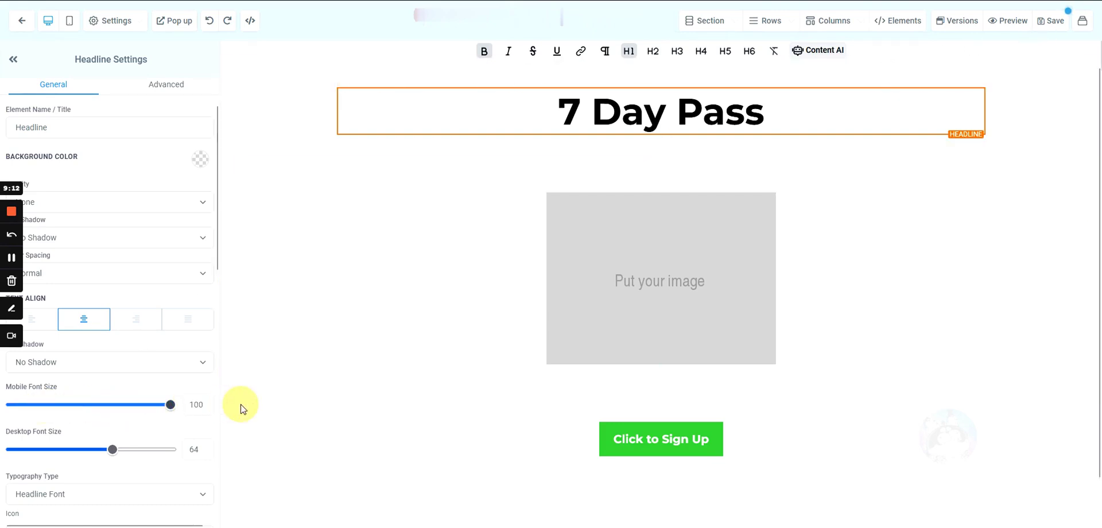
- Check the landing page at mobile width, save it, and close the SEO Meta Data panel
left_click(70, 23)
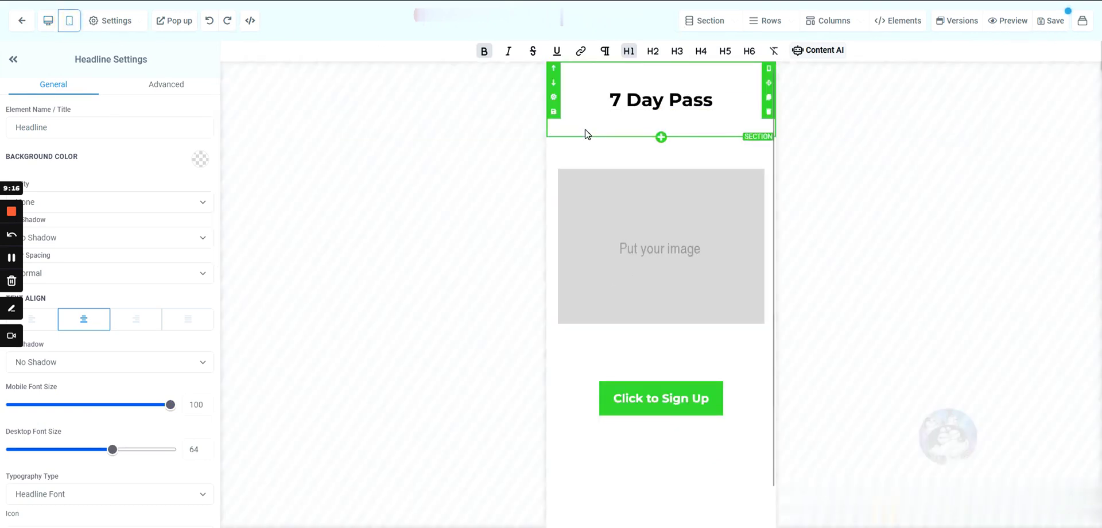
scroll(597, 207, "down", 1)
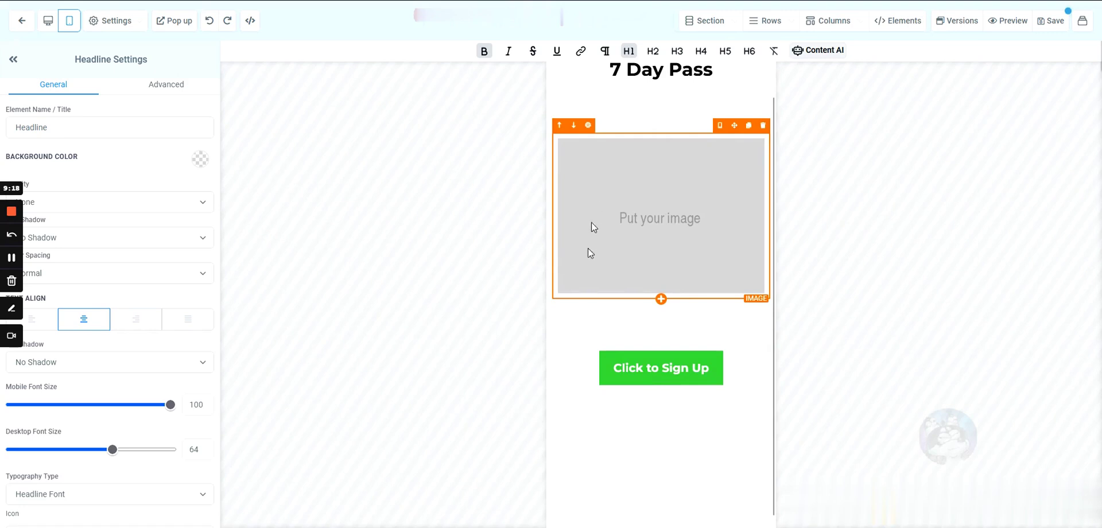
scroll(589, 360, "up", 1)
left_click(1045, 25)
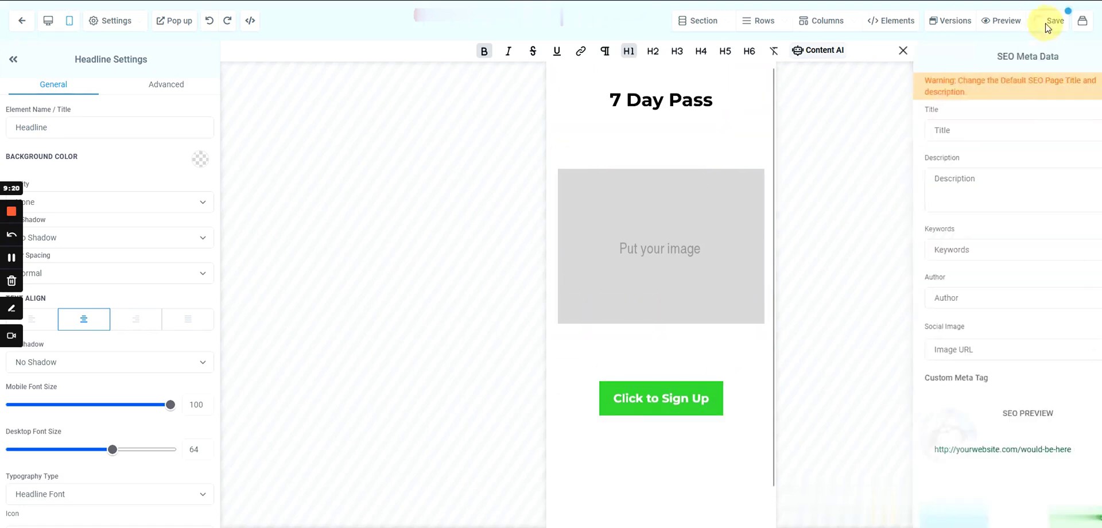
left_click(863, 51)
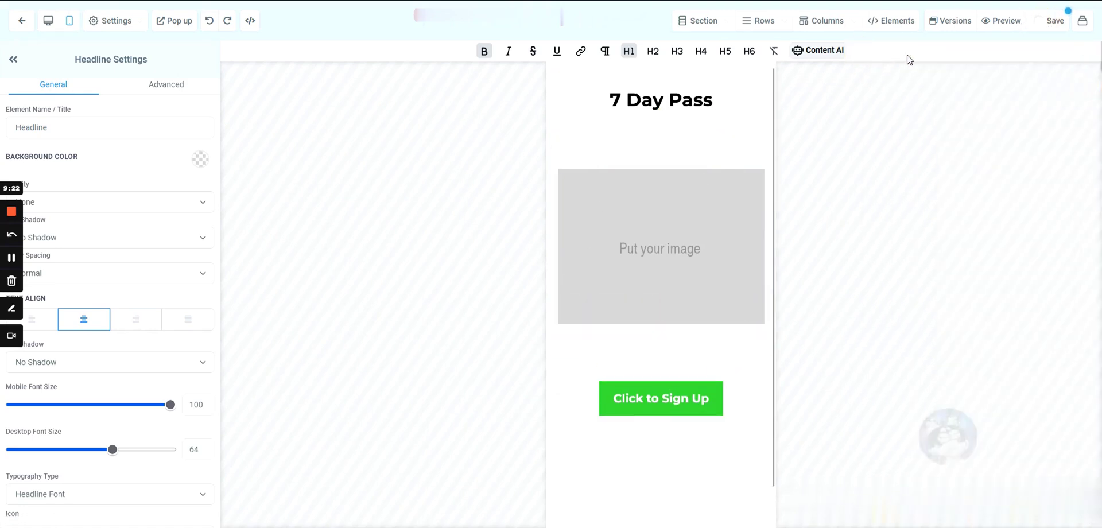
left_click(27, 23)
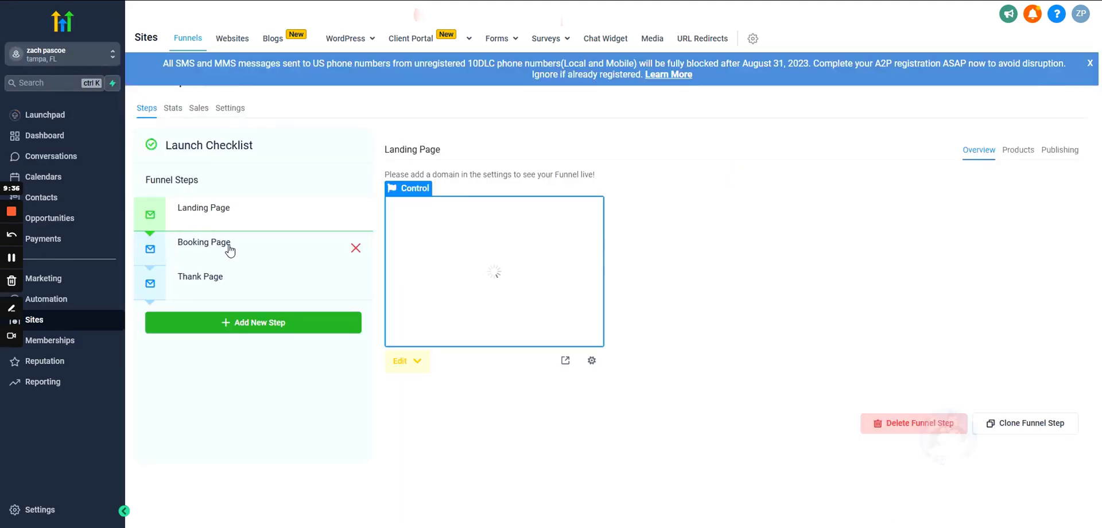
- Create the Booking Page step from blank and add a full-width section
left_click(229, 251)
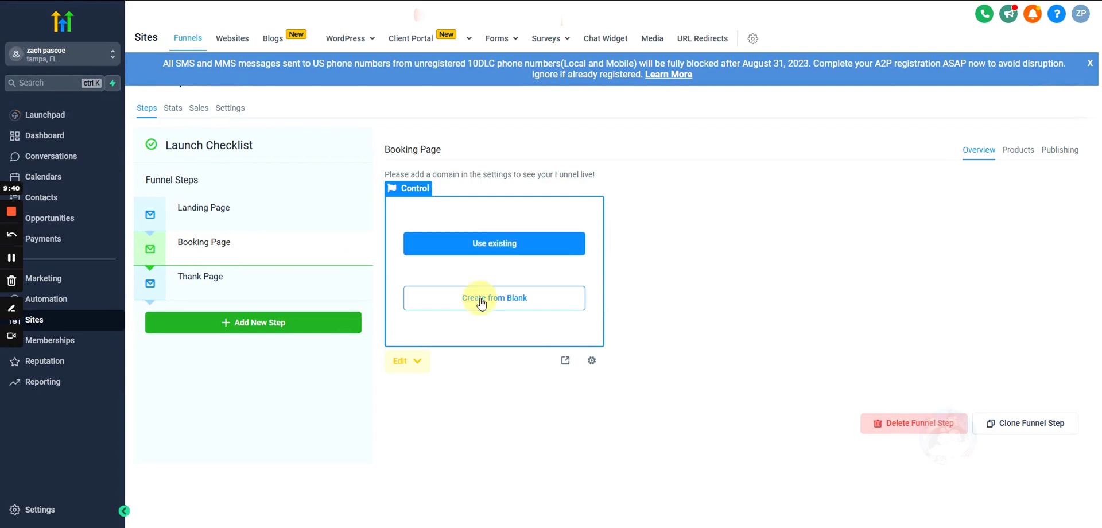
left_click(551, 290)
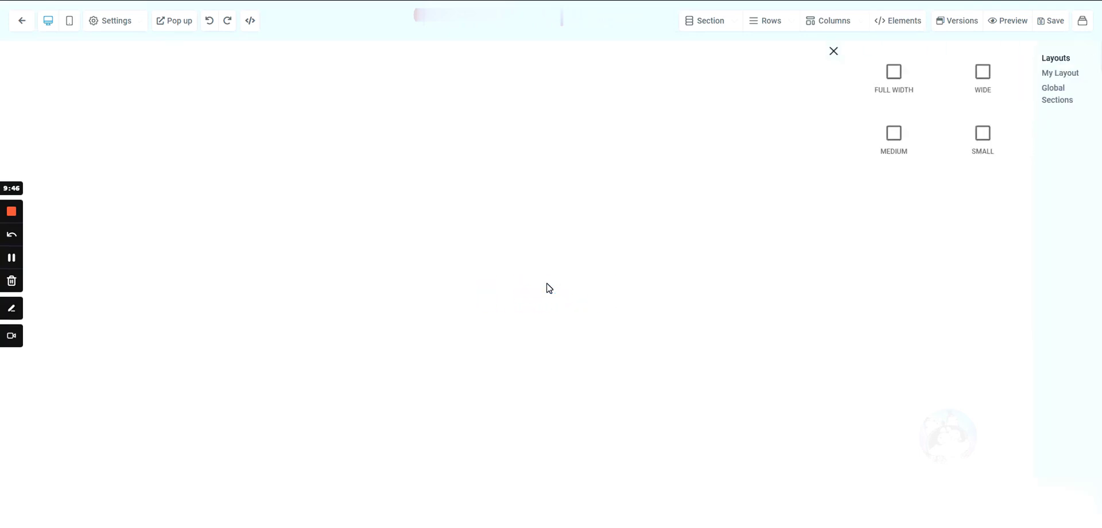
left_click_drag(893, 75, 445, 172)
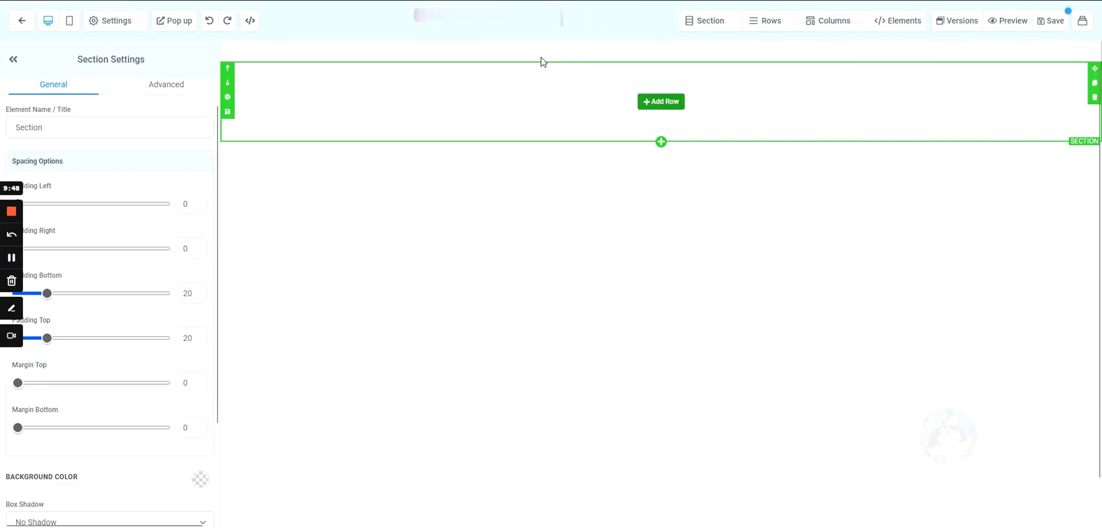
- Add a one-column row to the new section and drop a Calendar element into it
left_click(648, 102)
left_click(956, 109)
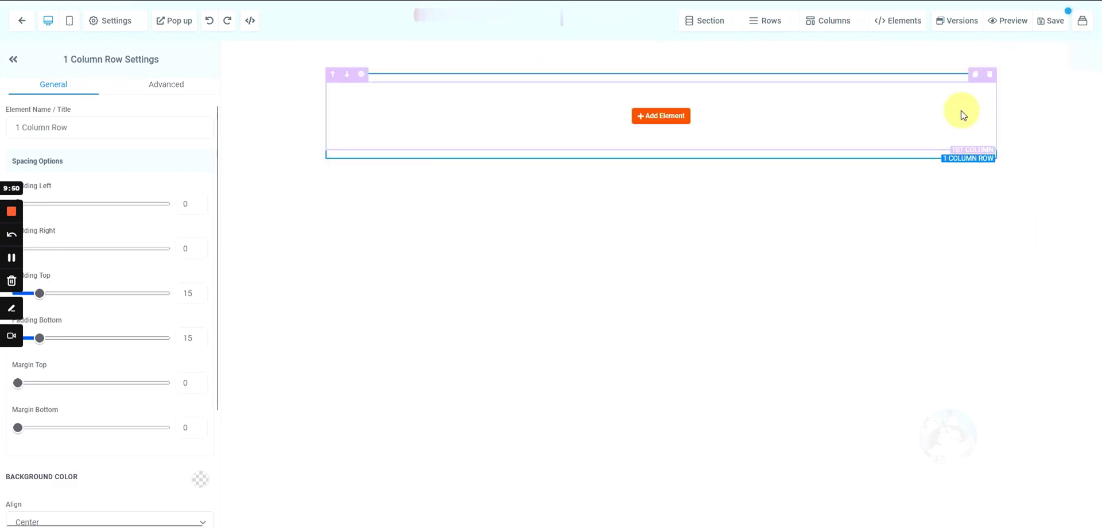
left_click(645, 123)
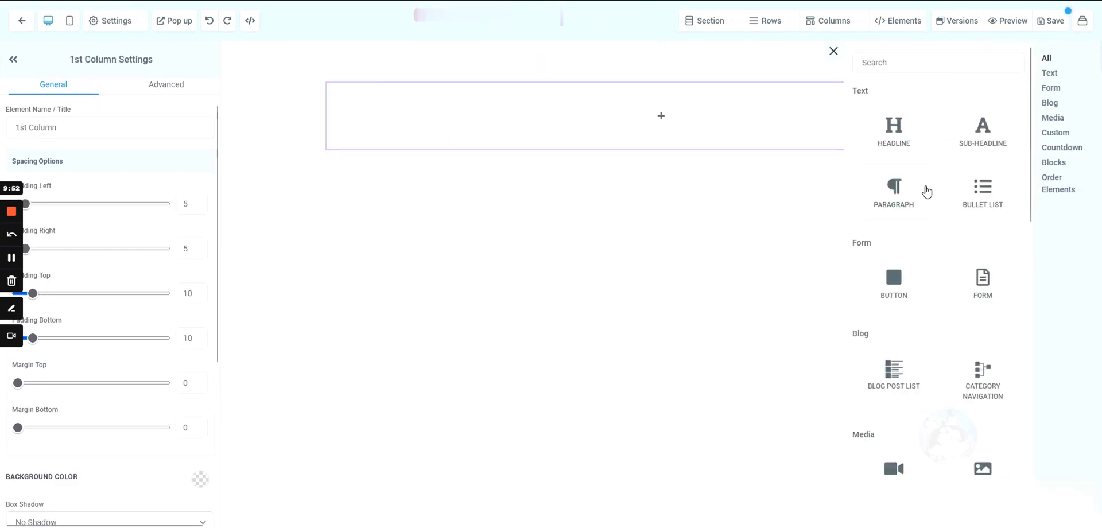
scroll(922, 354, "down", 7)
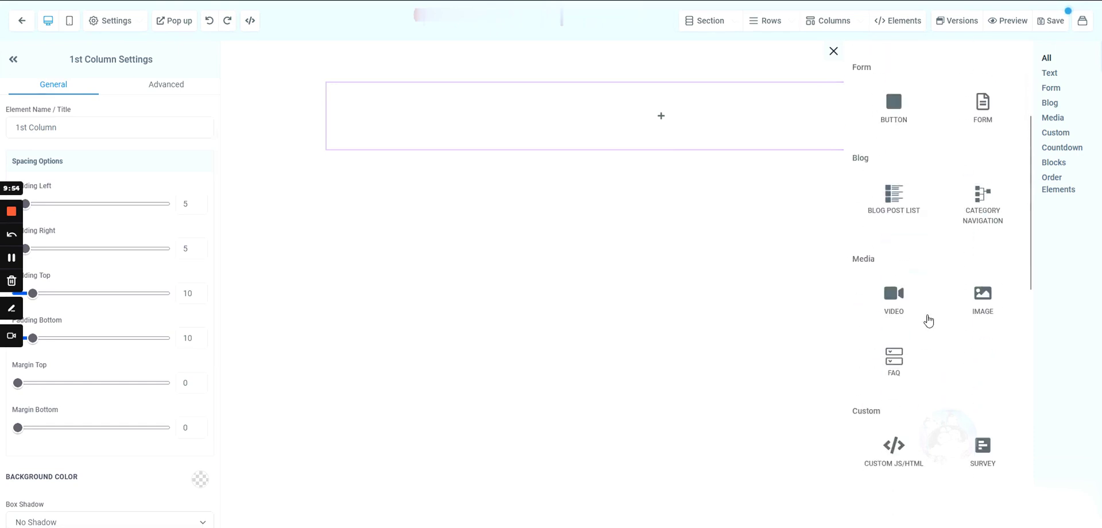
left_click_drag(907, 286, 642, 120)
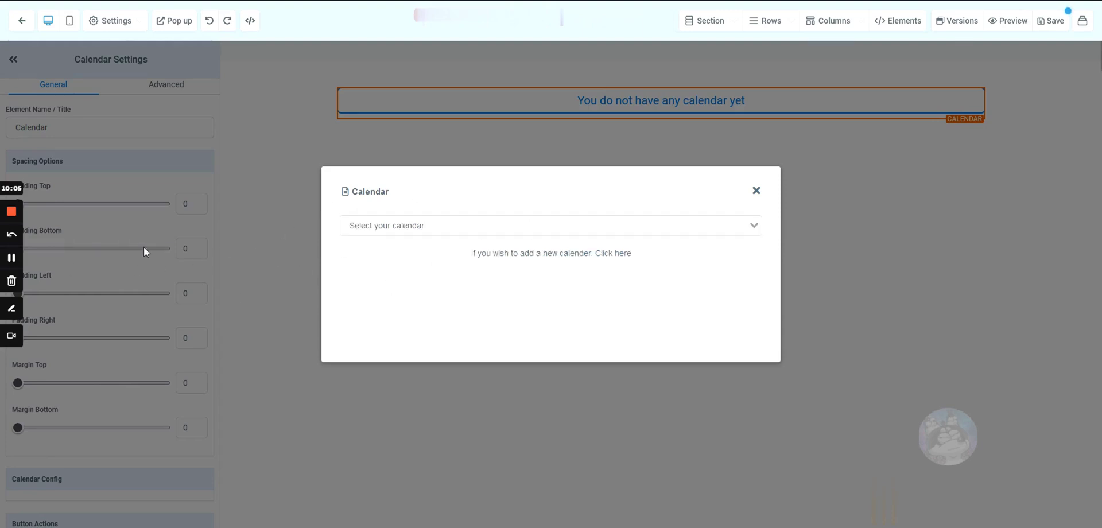
- Choose the 'test' calendar for the Calendar element
left_click(370, 225)
left_click(367, 246)
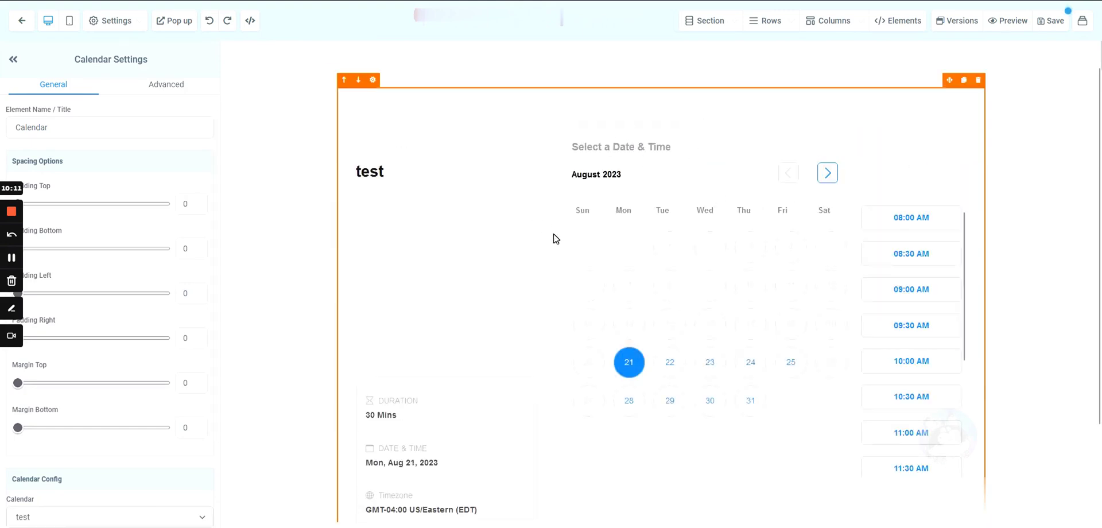
scroll(556, 238, "down", 2)
scroll(507, 320, "up", 2)
scroll(436, 222, "down", 2)
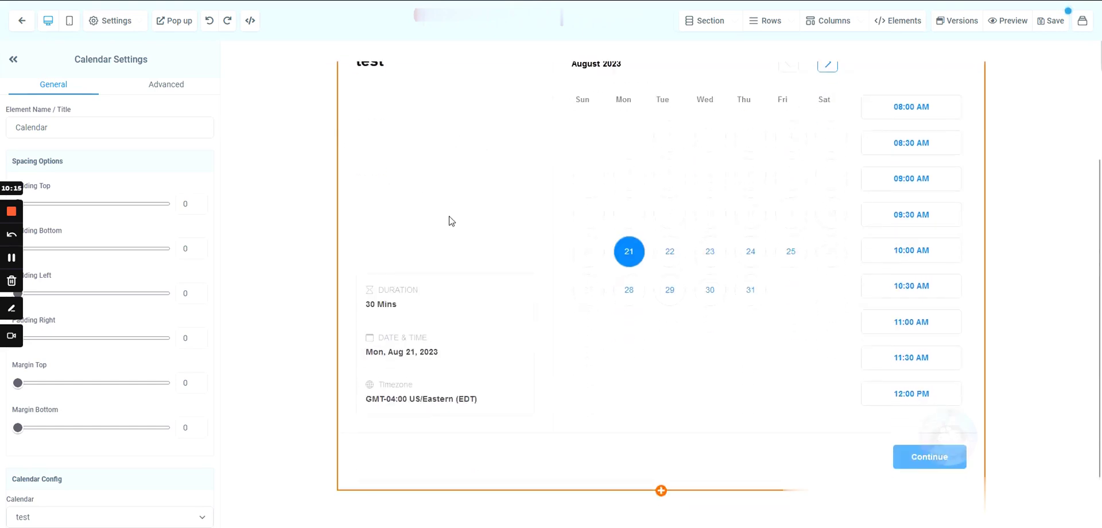
scroll(511, 253, "up", 2)
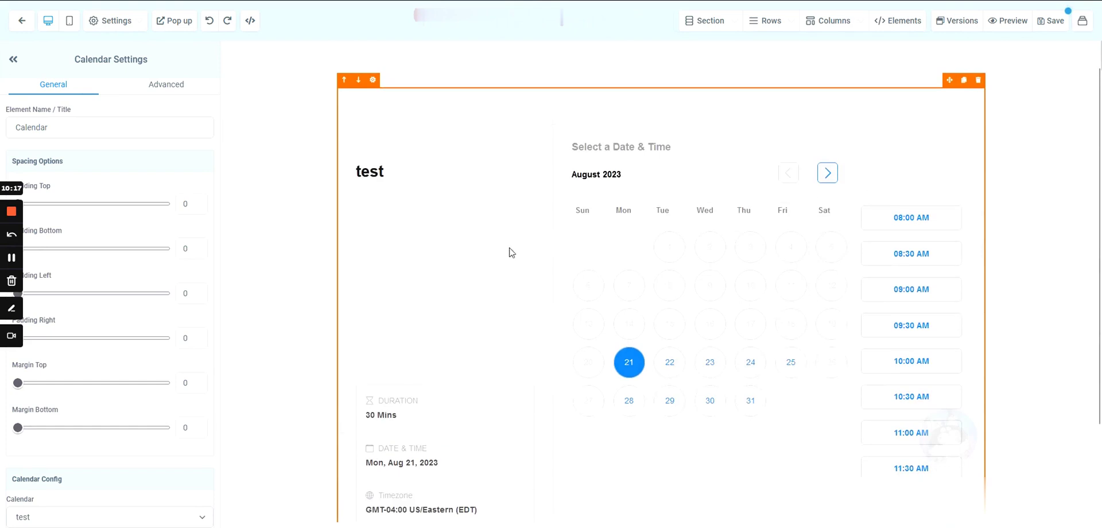
scroll(540, 194, "down", 2)
scroll(545, 327, "up", 1)
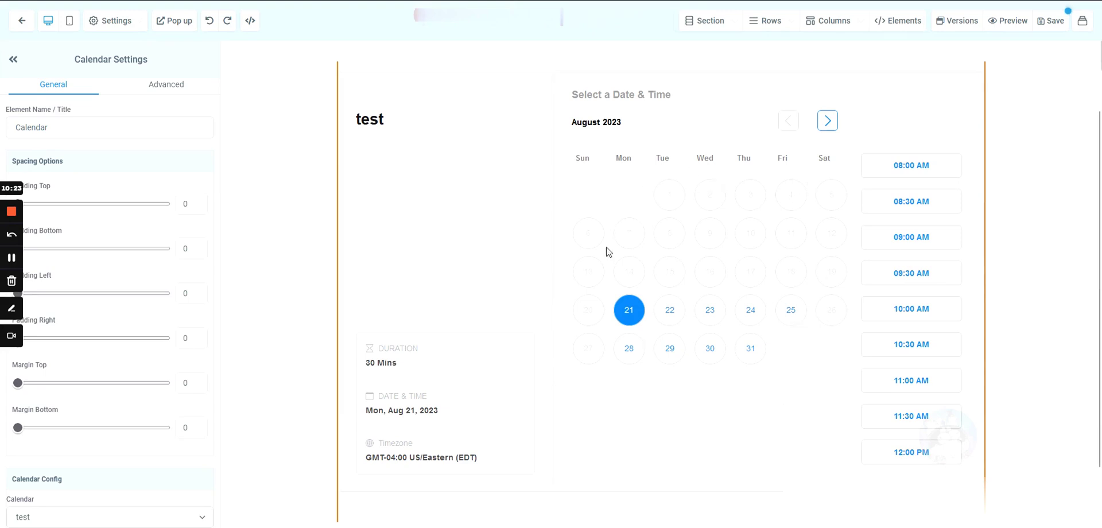
- Review the calendar widget's August 2023 date picker, time slots and settings panel
left_click(369, 120)
left_click(371, 120)
left_click(375, 122)
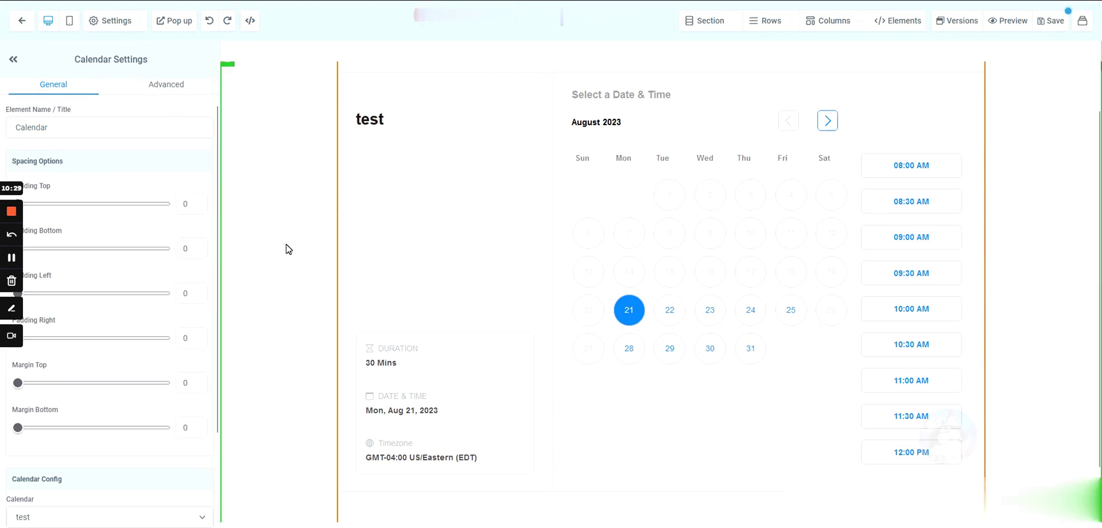
scroll(505, 262, "down", 1)
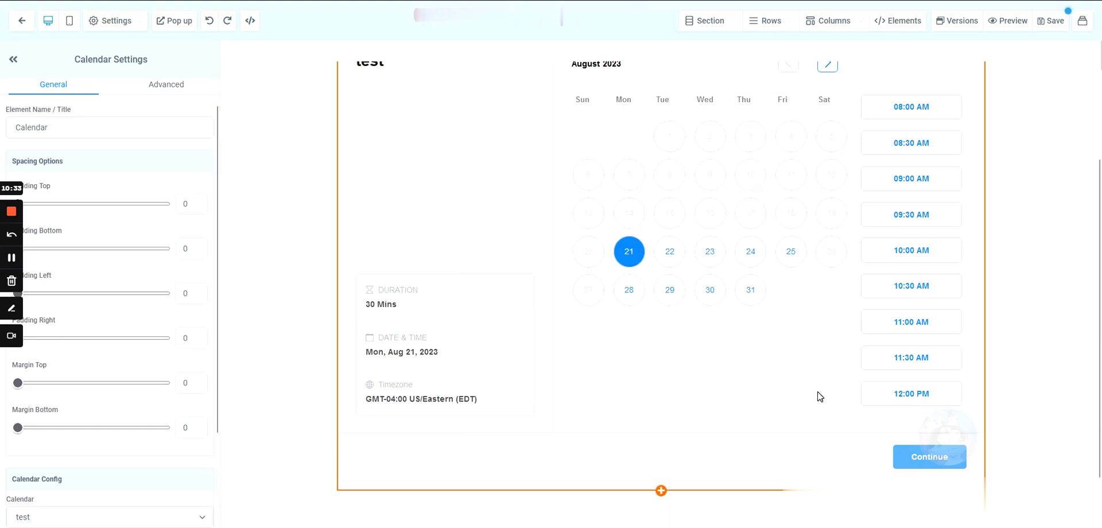
scroll(440, 199, "up", 1)
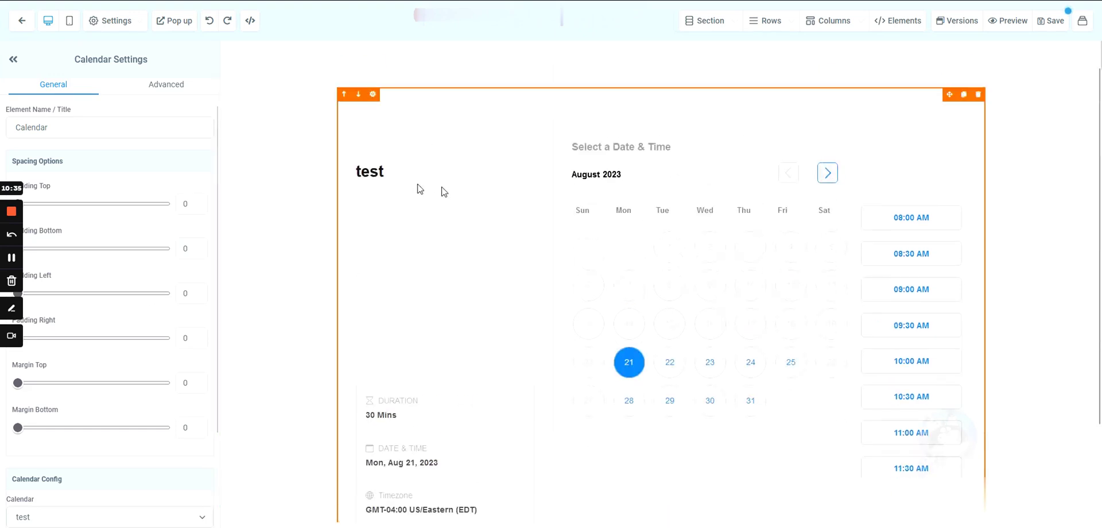
scroll(607, 211, "down", 1)
left_click(791, 334)
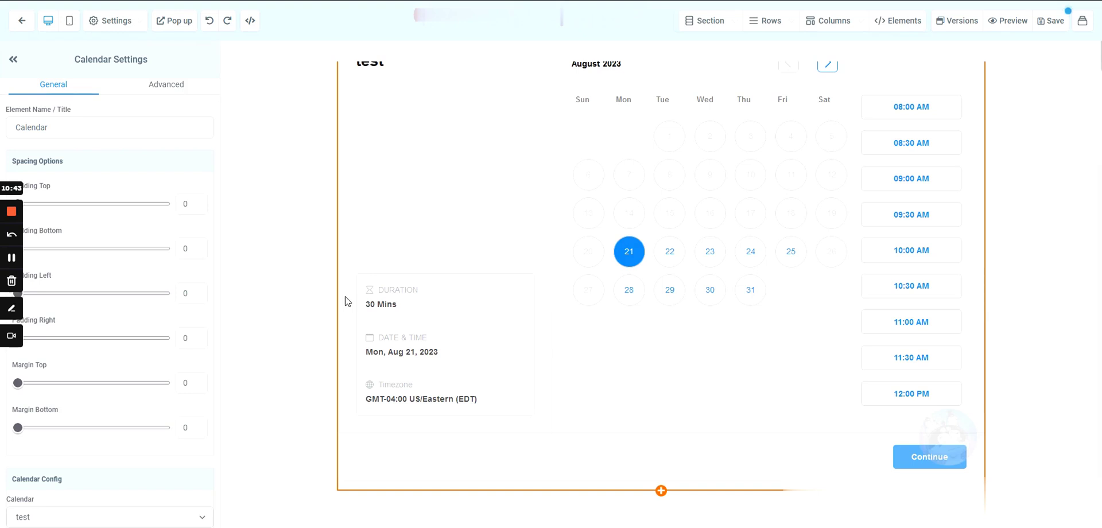
scroll(128, 227, "down", 2)
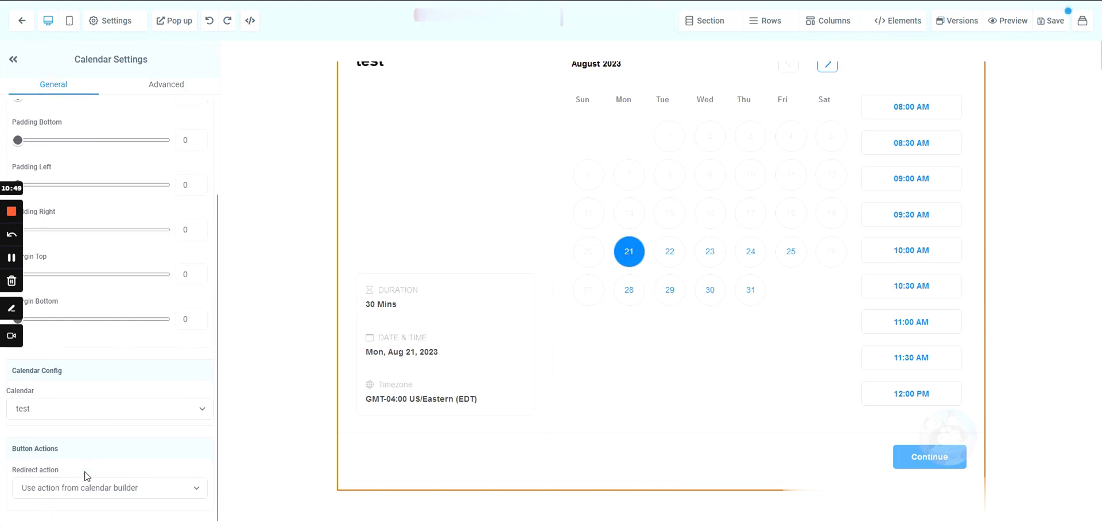
- Set the calendar's redirect to 'Go to Next step', save the booking page, and exit the builder
left_click(86, 492)
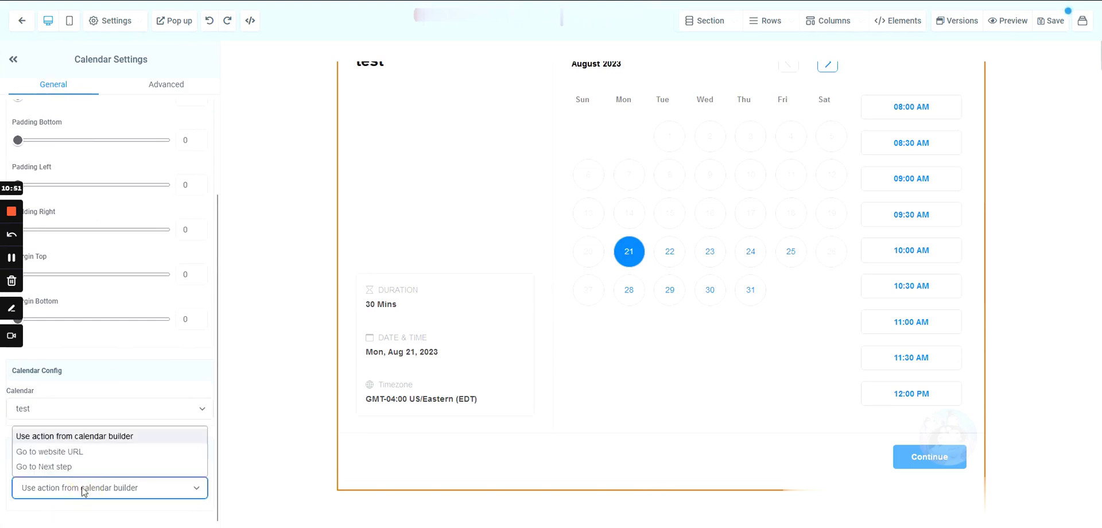
left_click(45, 466)
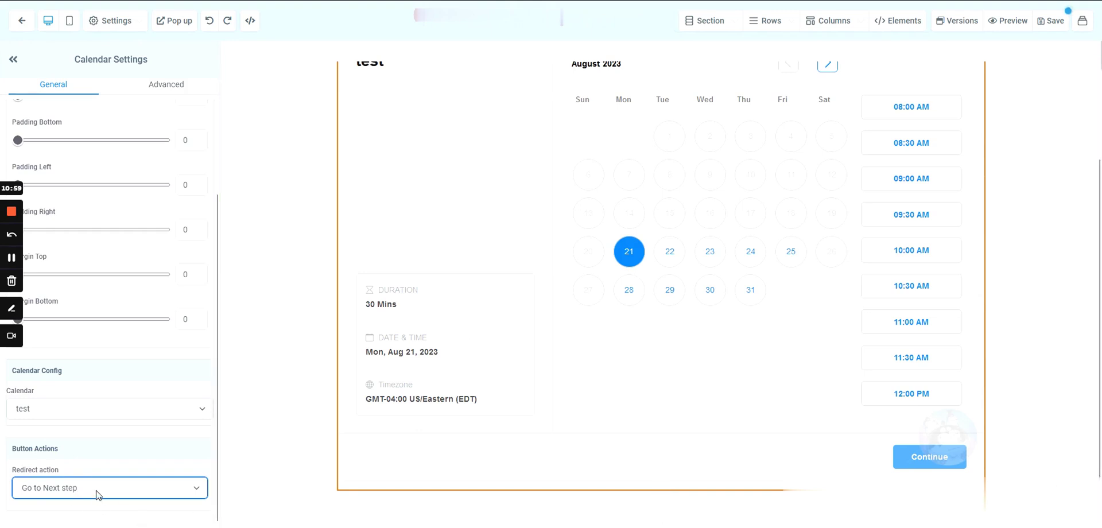
left_click(1052, 21)
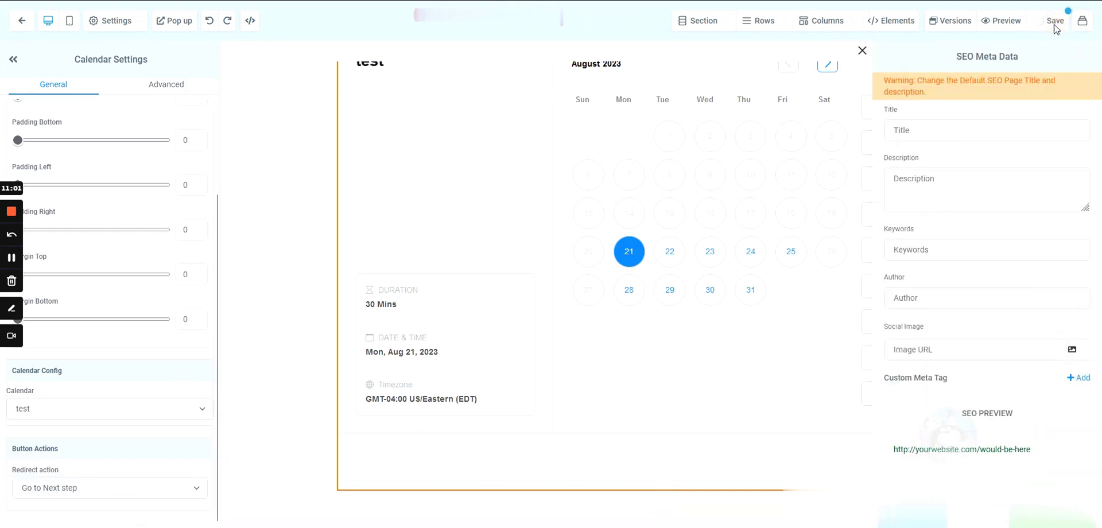
left_click(862, 50)
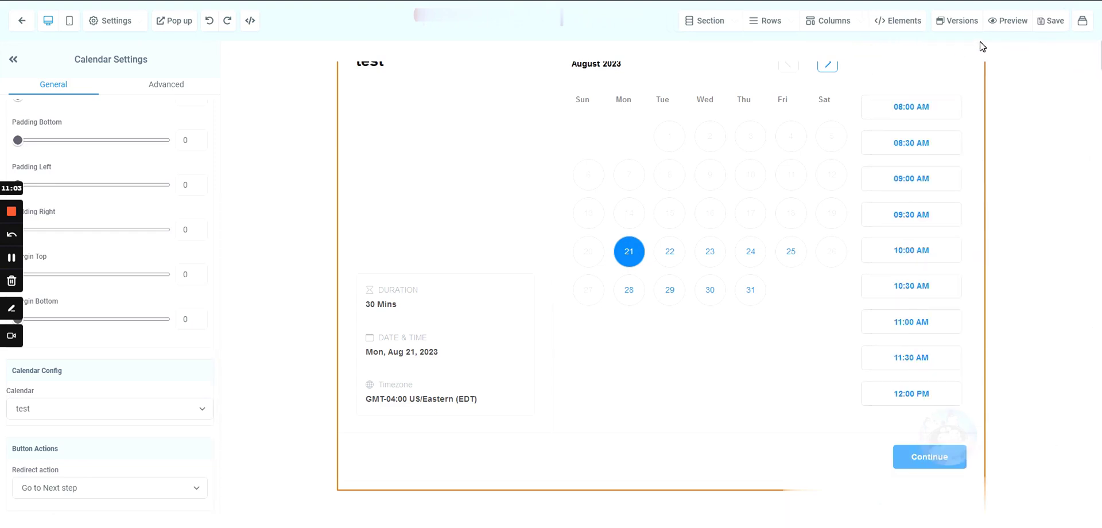
left_click(25, 21)
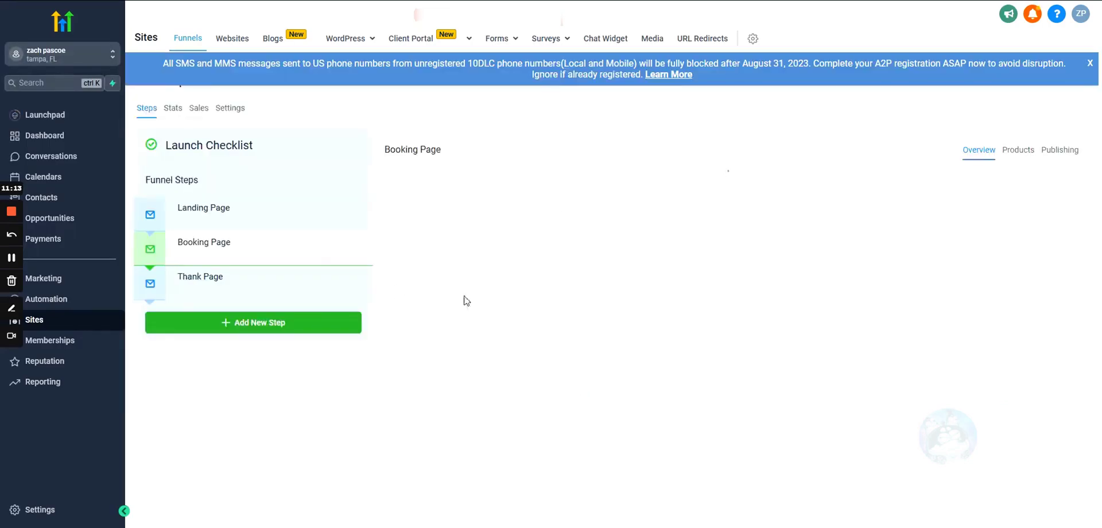
- Start the Thank Page from blank with a full-width section, one-column row and a headline
left_click(186, 287)
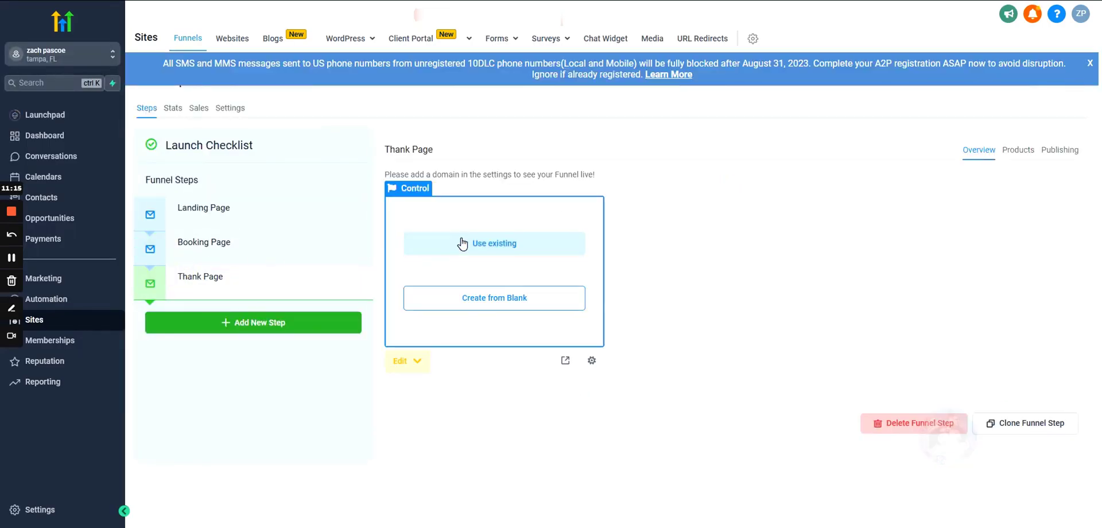
left_click(472, 304)
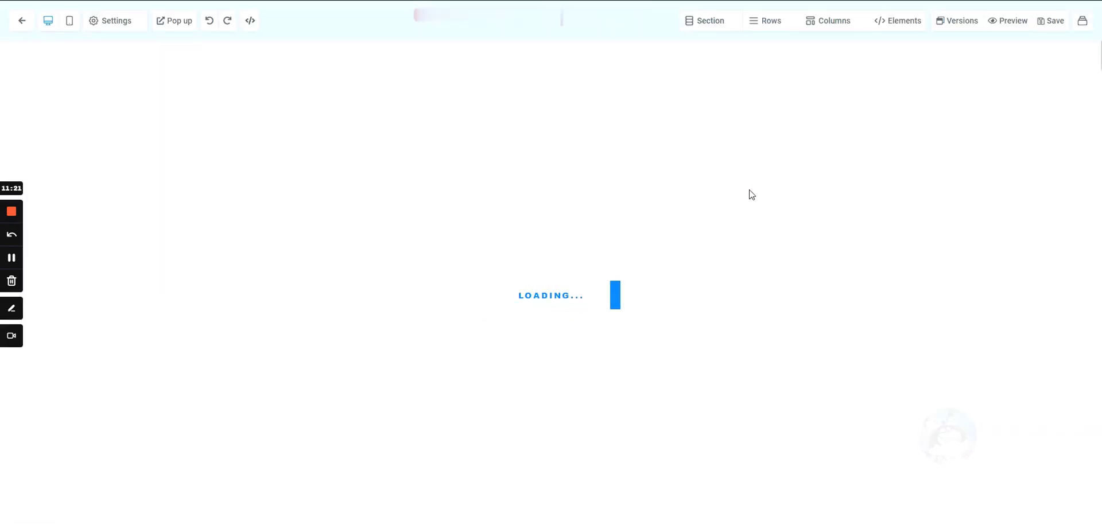
left_click(885, 92)
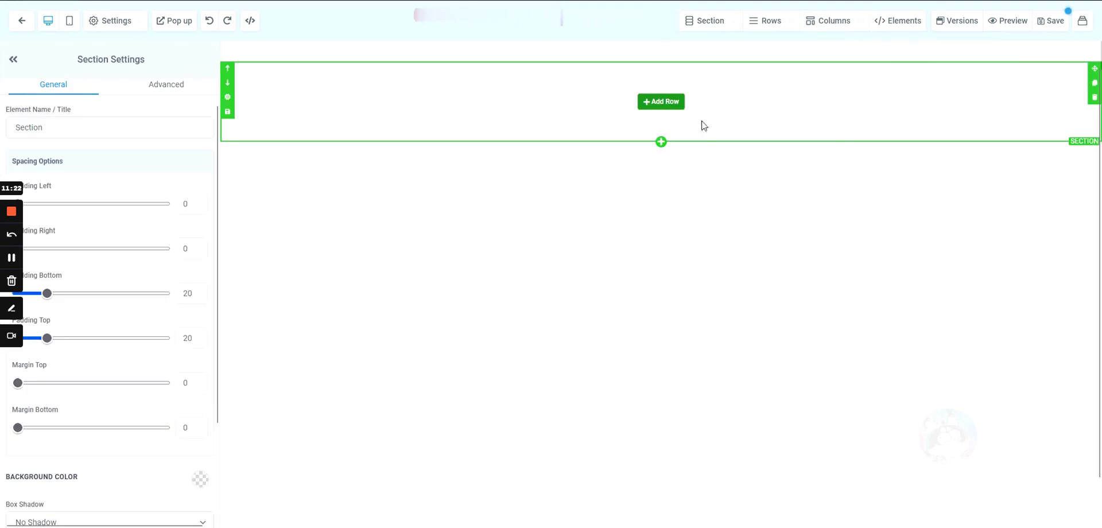
left_click(664, 103)
left_click(941, 118)
left_click(664, 116)
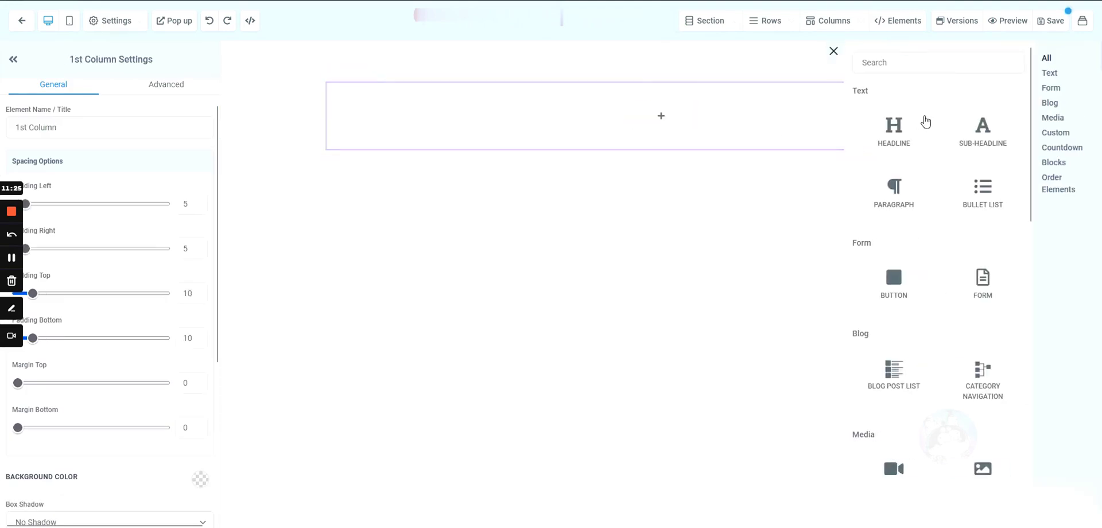
left_click(855, 135)
- Change the headline text to 'Thanks for Booking' and save the page
left_click(622, 100)
key("ctrl+a")
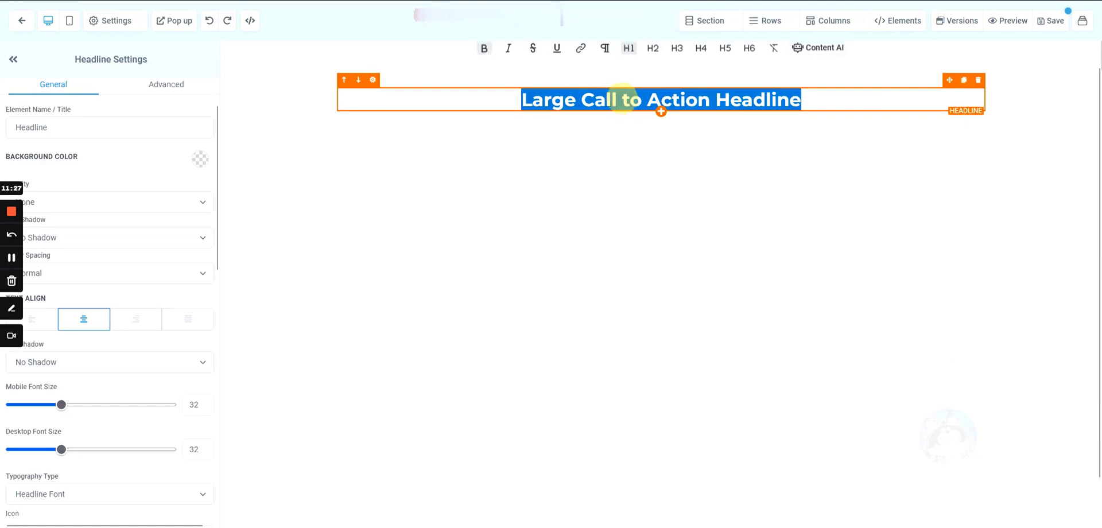
type("Thanks for Boooking")
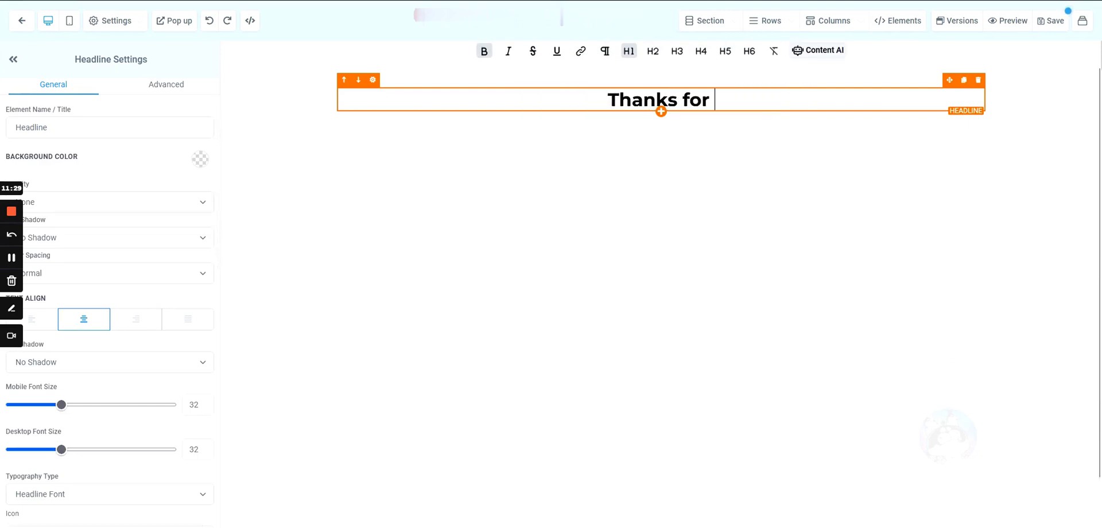
key("BackSpace")
key("BackSpace")
key("BackSpace")
key("BackSpace")
key("BackSpace")
key("BackSpace")
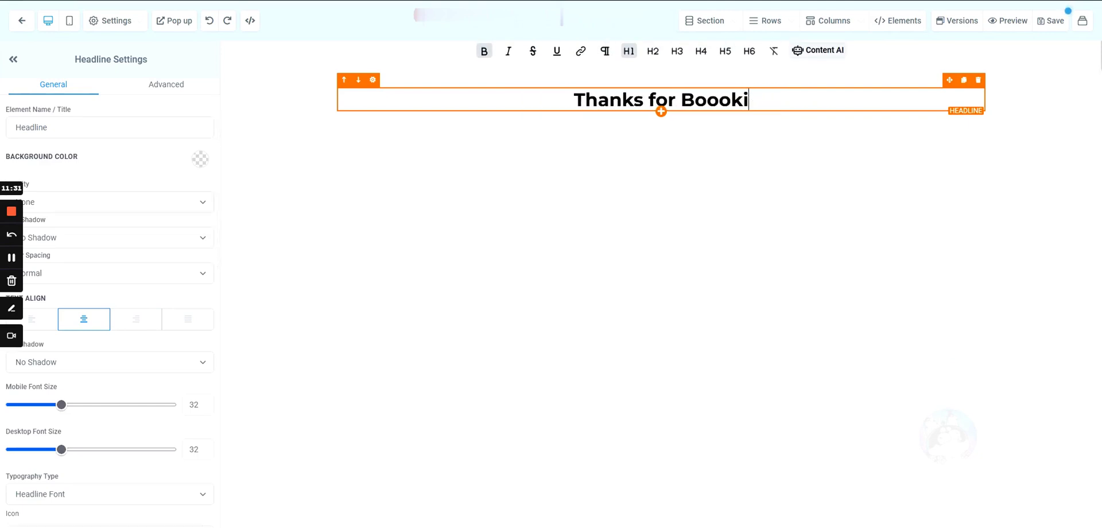
type("oking")
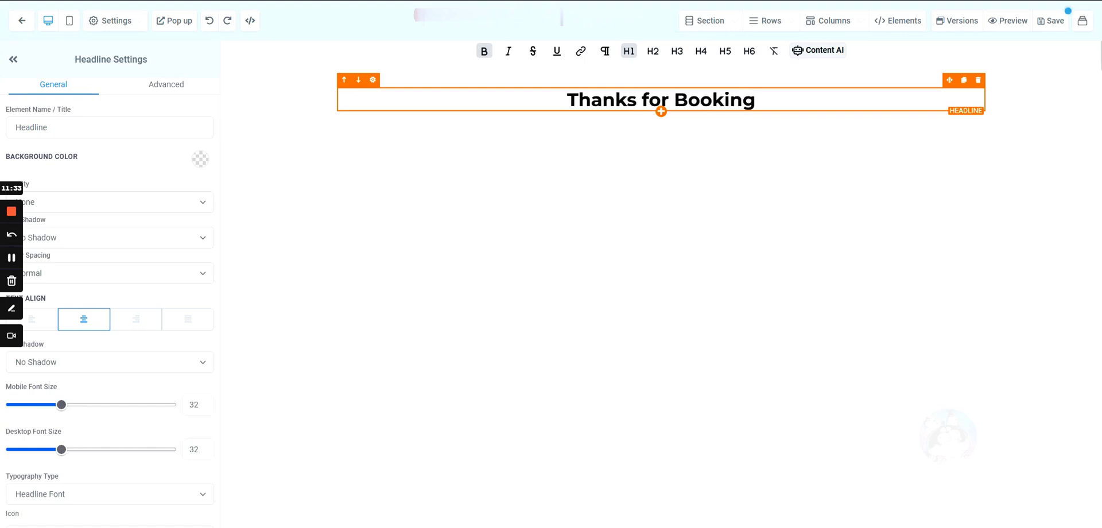
left_click(1058, 26)
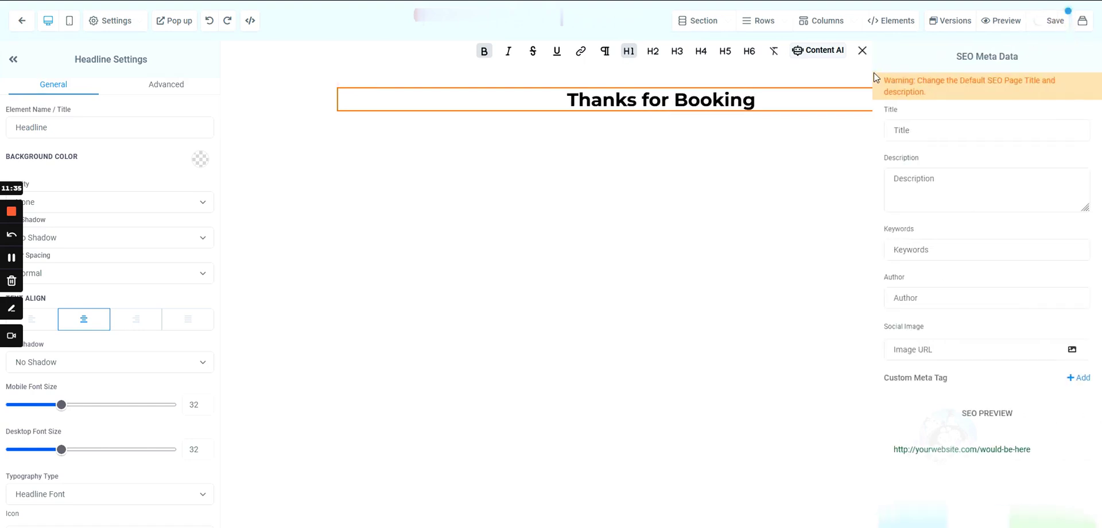
- Dismiss the SEO Meta Data panel and exit the Thanks for Booking page builder
left_click(862, 51)
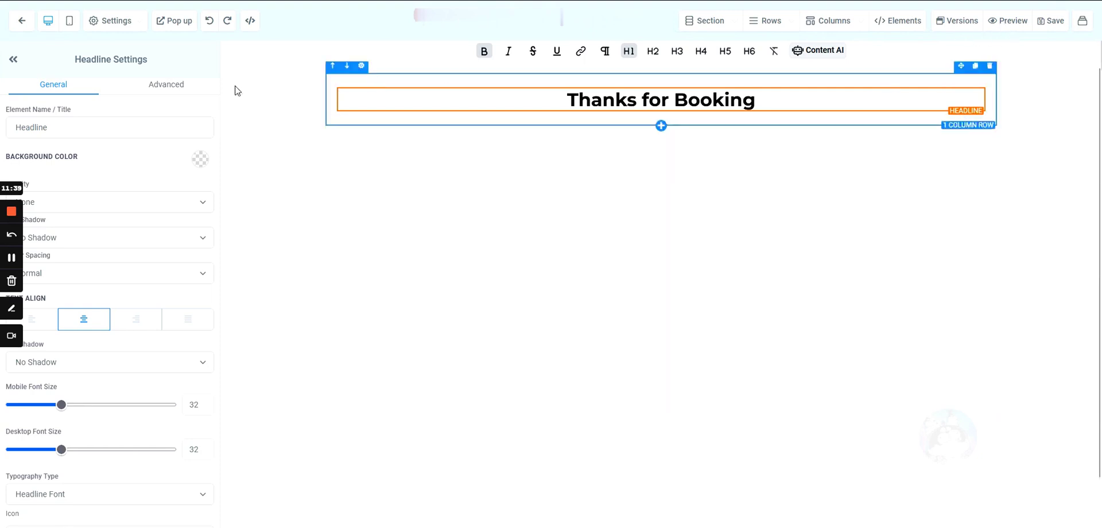
left_click(23, 23)
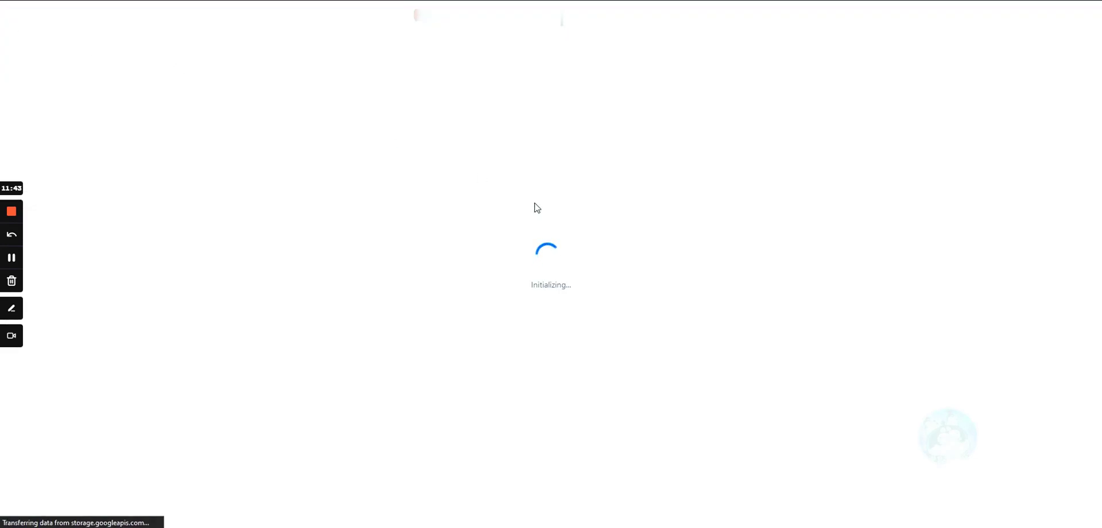
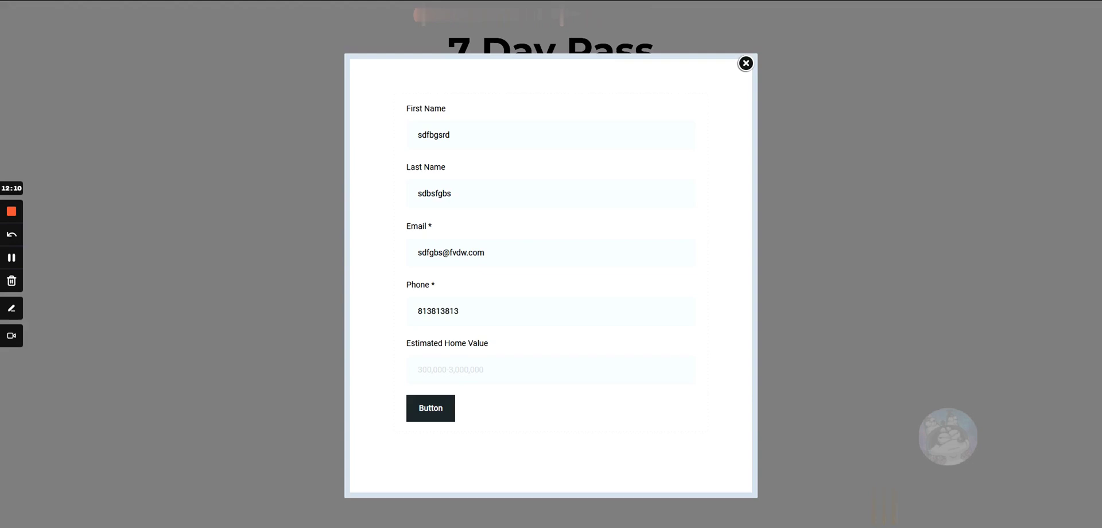
- Enter 500 as the estimated home value and submit the landing page form
type("500")
left_click(436, 416)
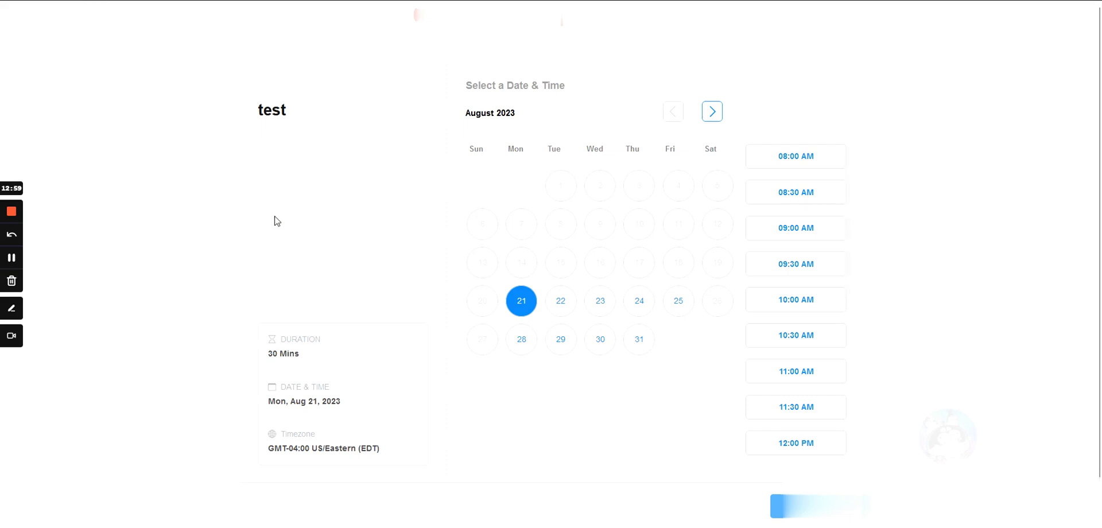
- Pick Tuesday, Aug 22 at 08:00 AM and continue to the contact details form
left_click(561, 301)
left_click(789, 167)
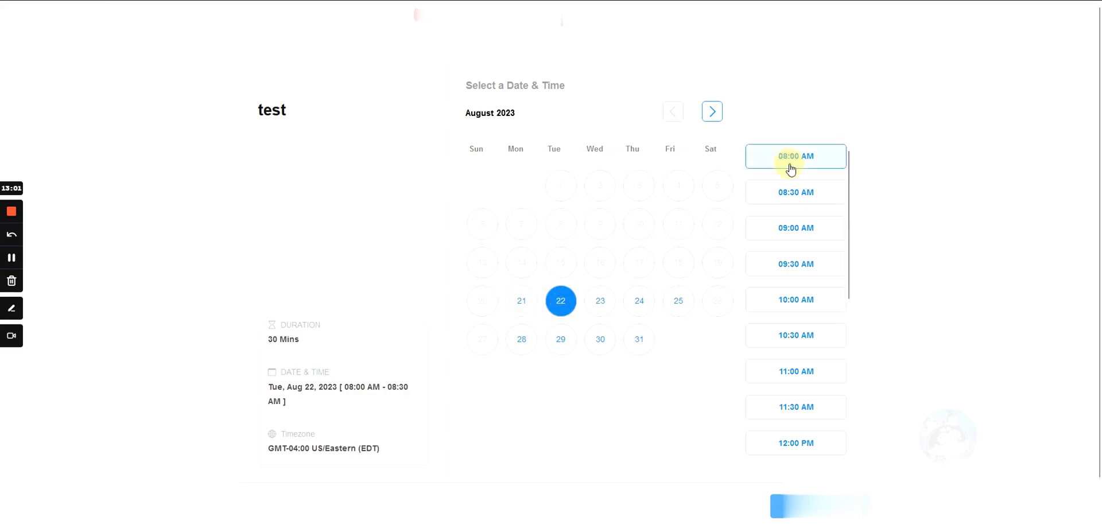
left_click(778, 503)
- Fill in test first name, last name, e-mail and phone, and tick the consent box
left_click(553, 140)
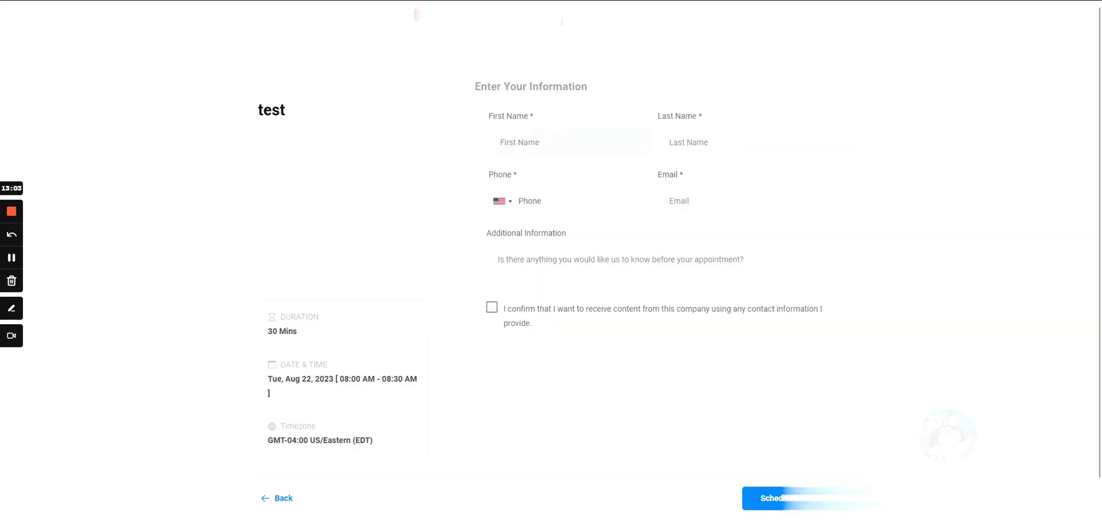
type("dsafv")
left_click(703, 149)
type("dsafv")
left_click(681, 201)
type("sdfv")
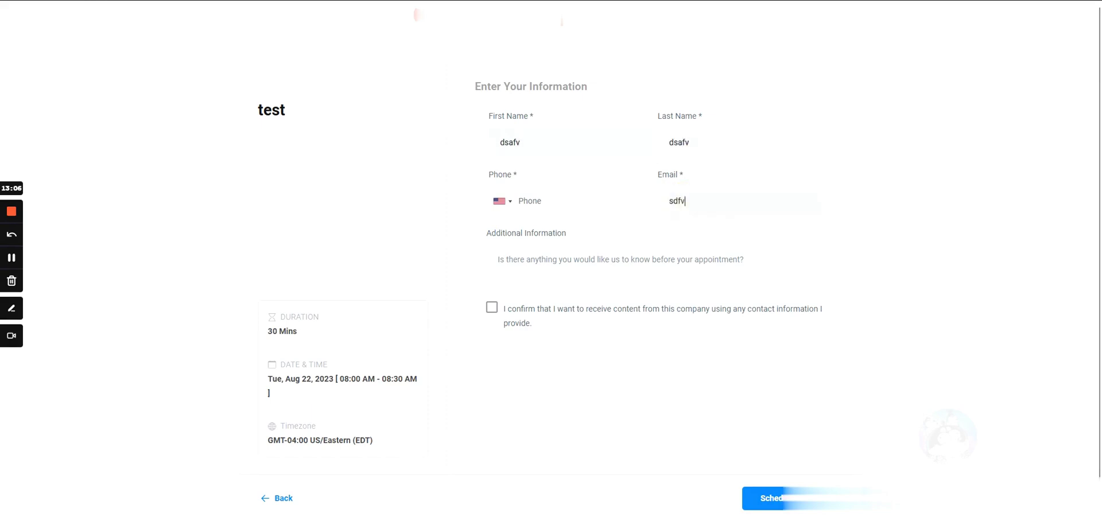
type("@dfv.com")
left_click(539, 201)
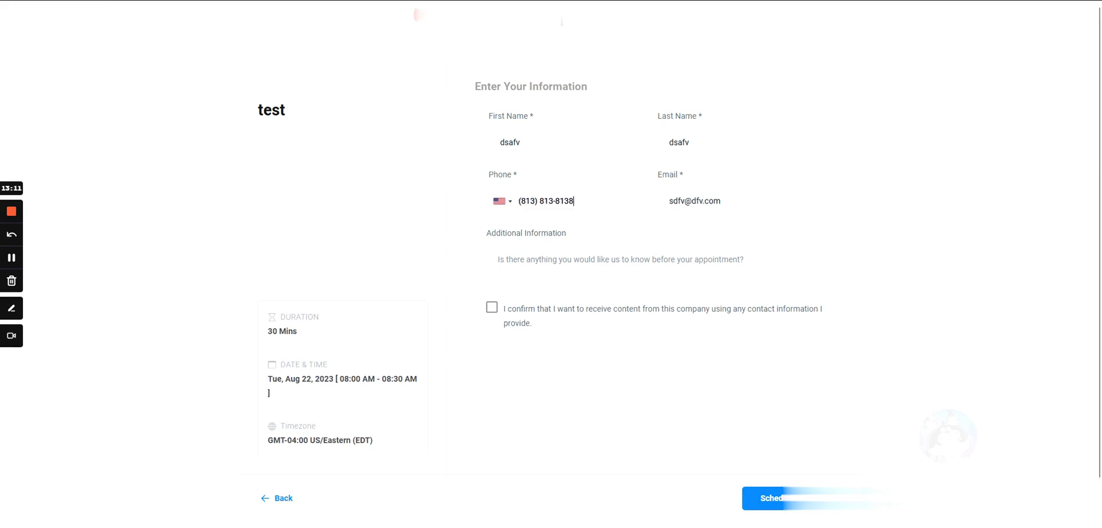
left_click(492, 308)
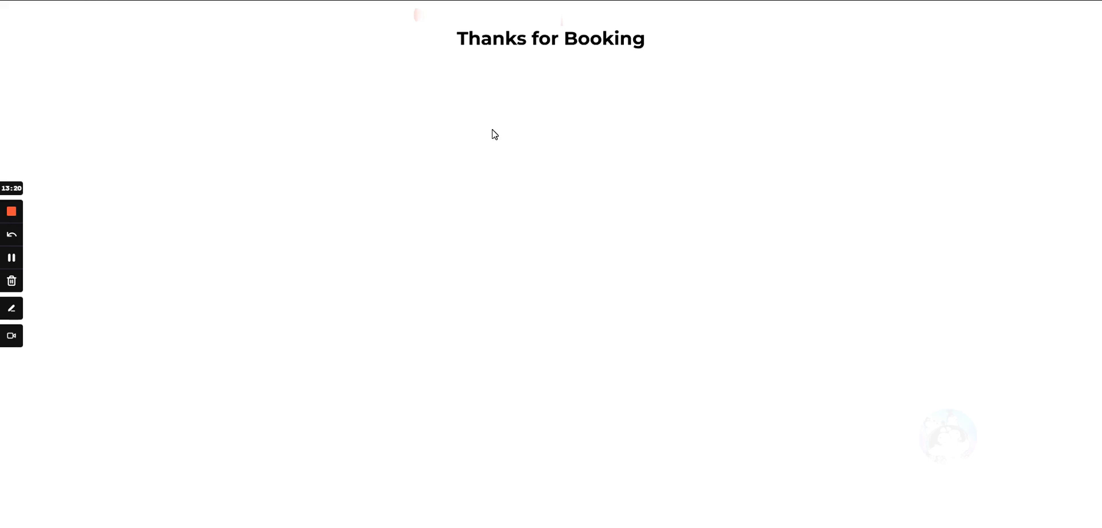
- Inspect the Thanks for Booking heading, then close the preview to return to the funnel
triple_click(693, 57)
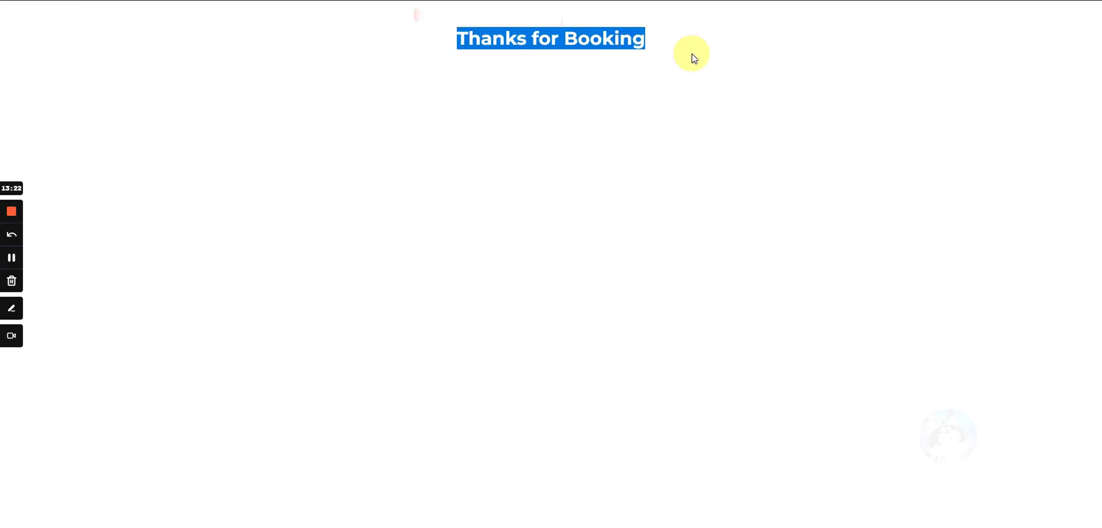
left_click(567, 179)
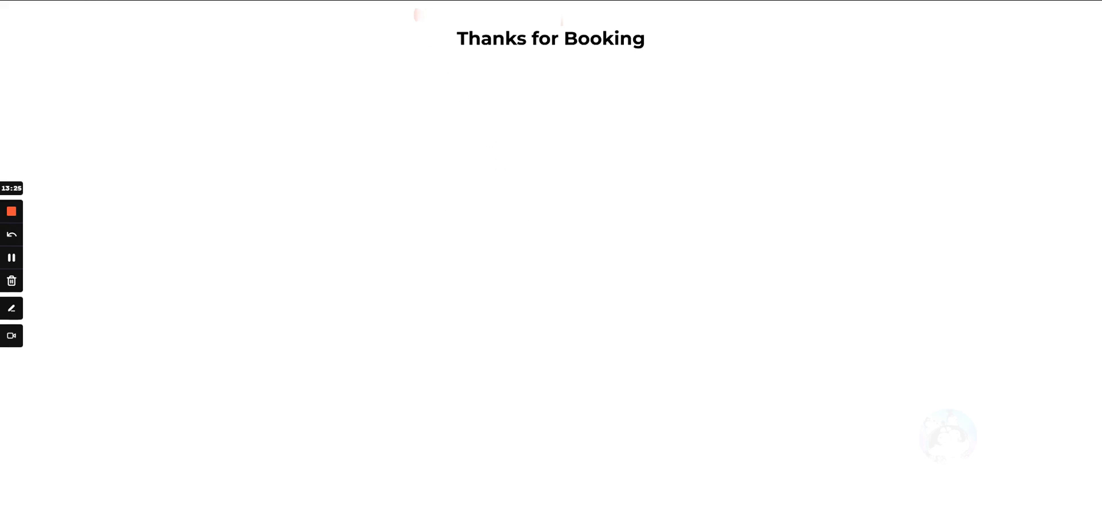
key("ctrl+w")
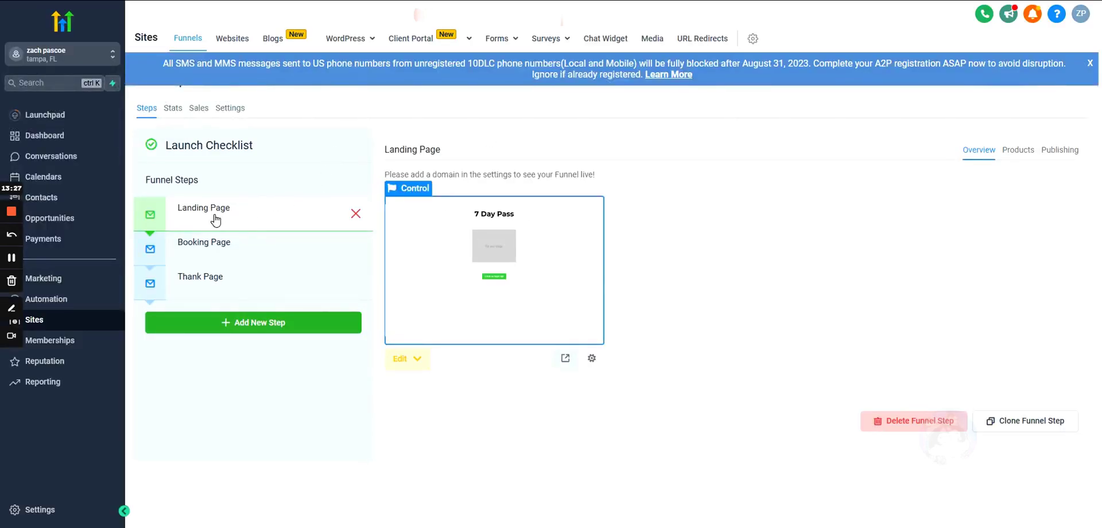
- Look over the Booking Page and Thank Page steps, ending on the Landing Page
left_click(214, 244)
left_click(215, 279)
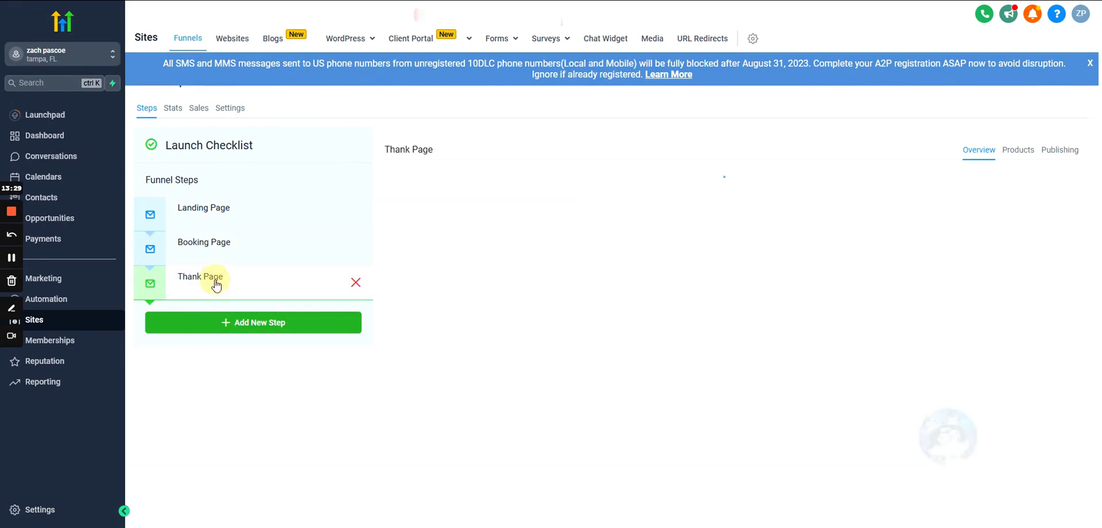
left_click(232, 245)
left_click(241, 216)
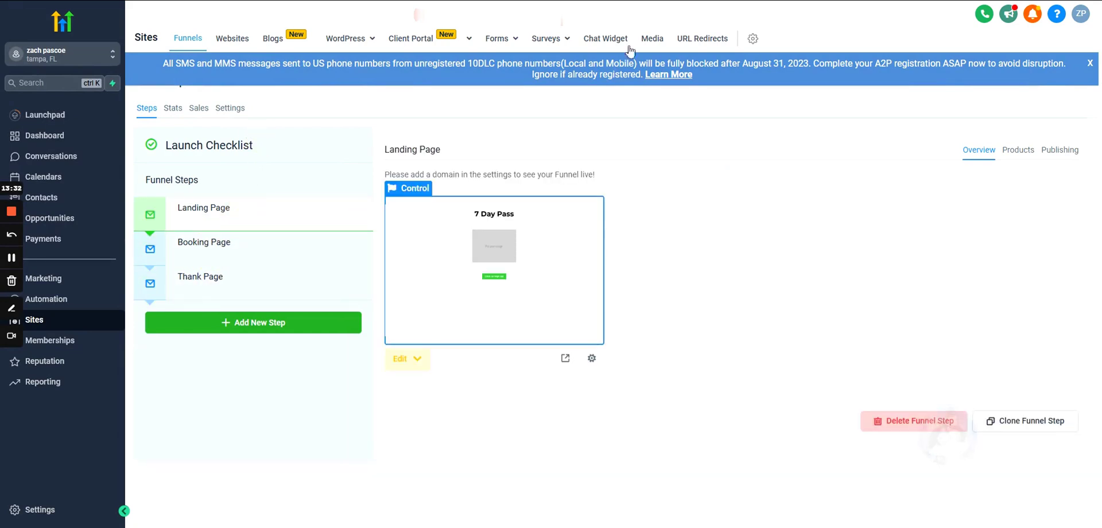
- Dismiss the A2P banner and save funnel.referalty.com as the funnel's domain in Settings
left_click(1088, 65)
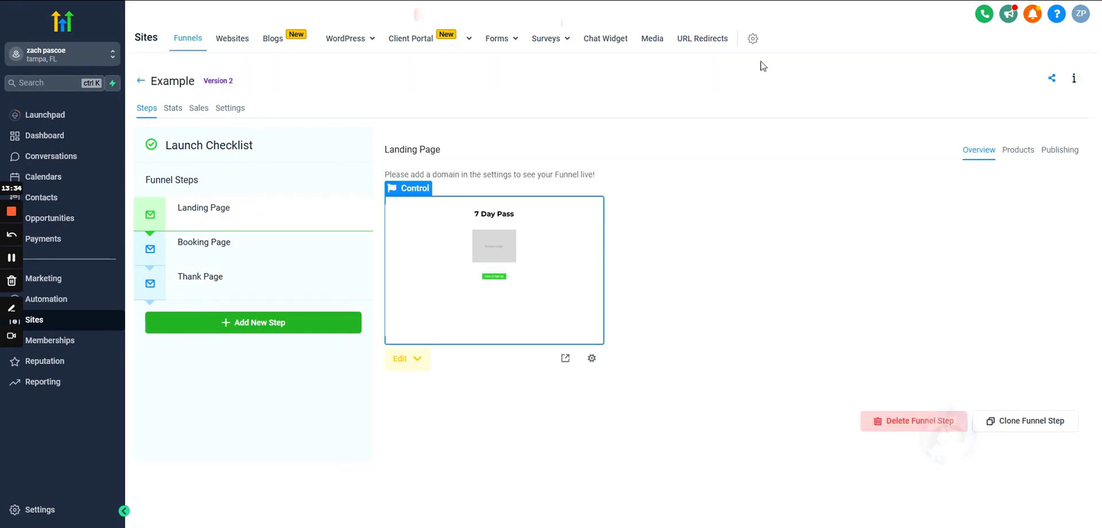
left_click(229, 115)
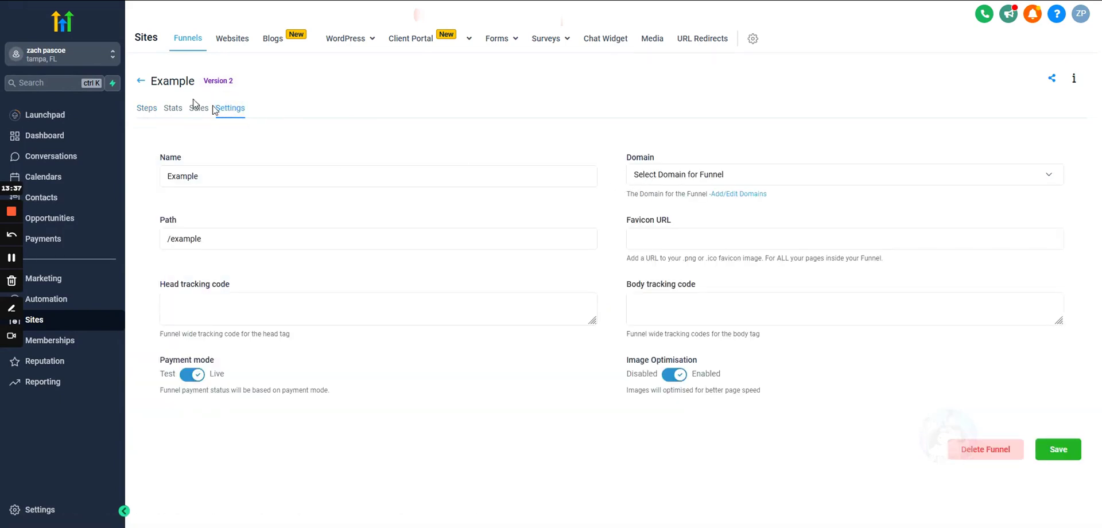
left_click(680, 174)
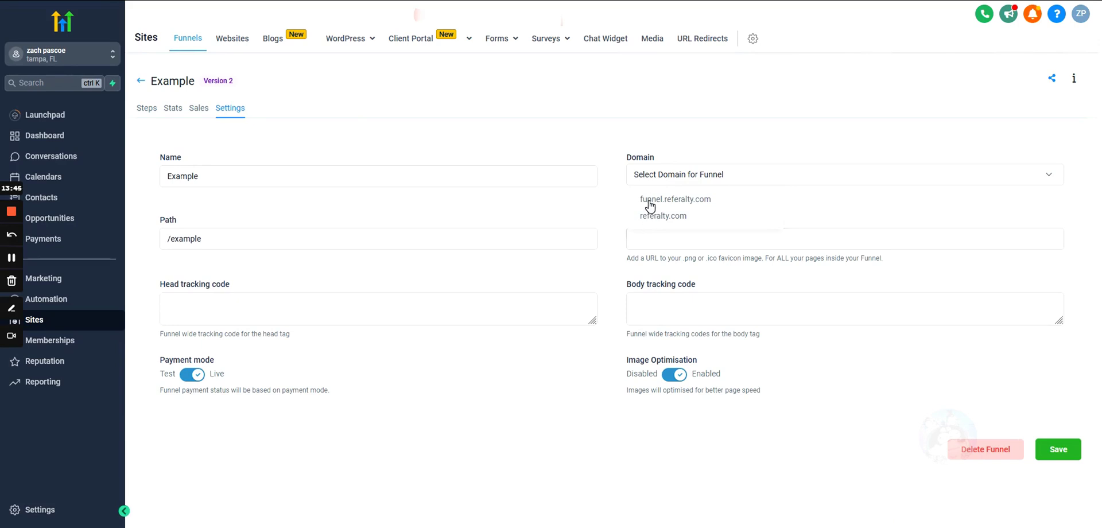
left_click(650, 199)
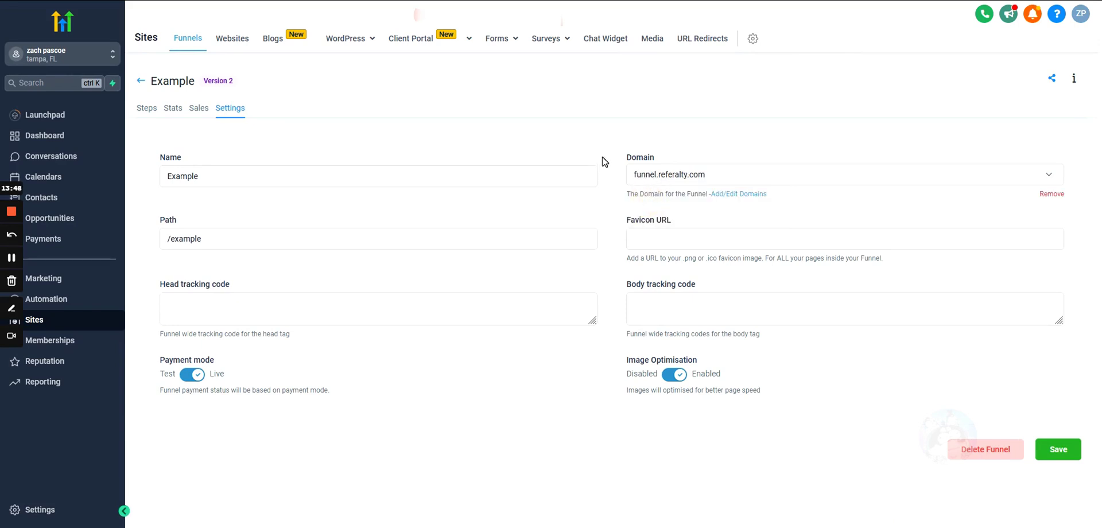
left_click(1053, 453)
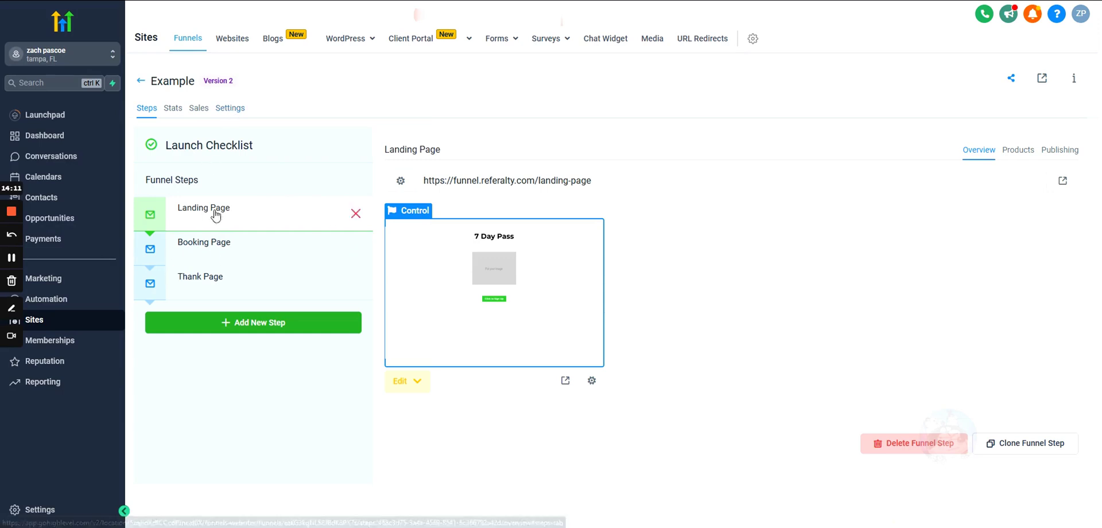
- Cycle repeatedly through Booking, Thank and Landing Page steps to check their URLs, ending on Landing Page
left_click(236, 253)
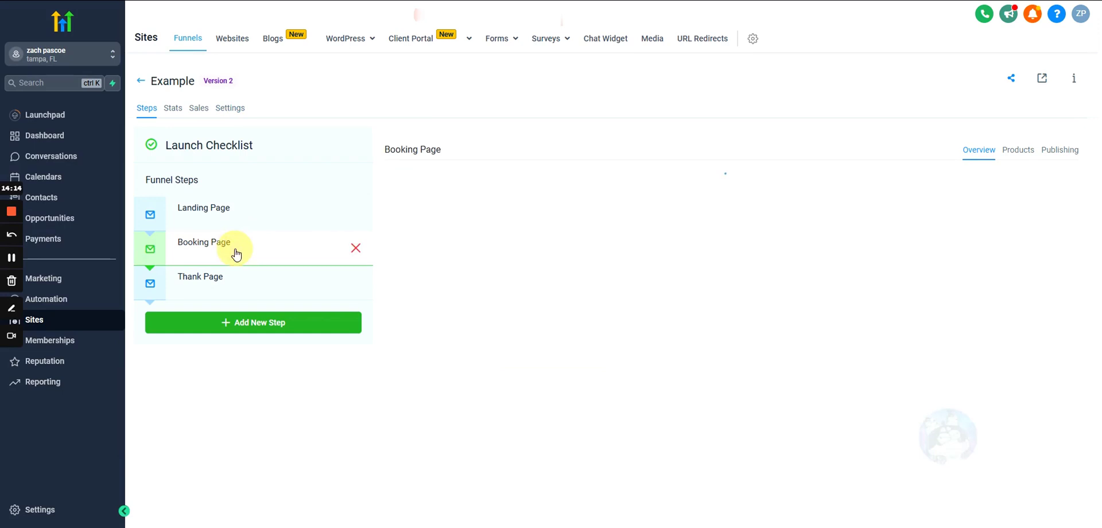
left_click(228, 285)
left_click(232, 213)
left_click(228, 254)
left_click(233, 277)
left_click(253, 213)
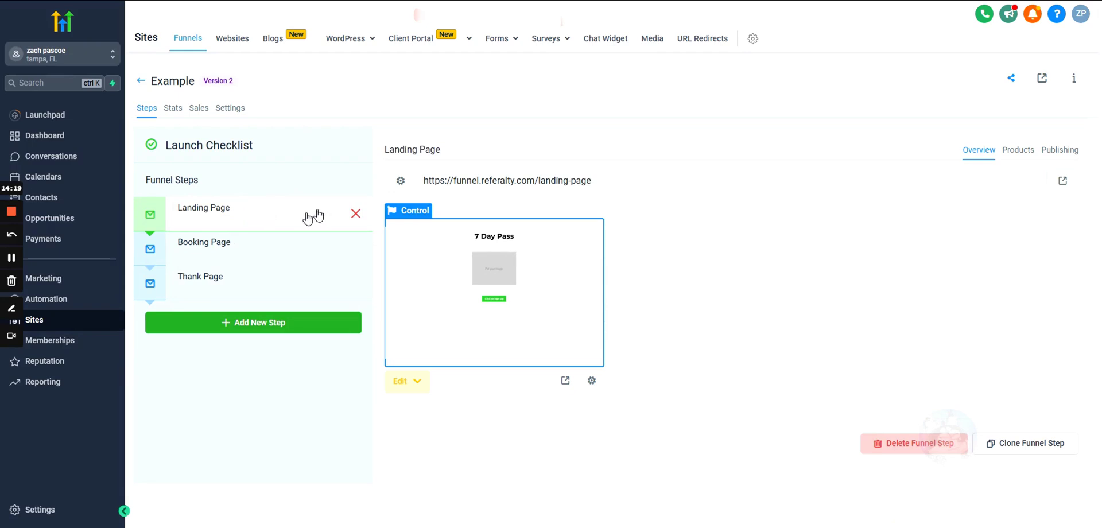
left_click(245, 252)
left_click(196, 280)
left_click(241, 248)
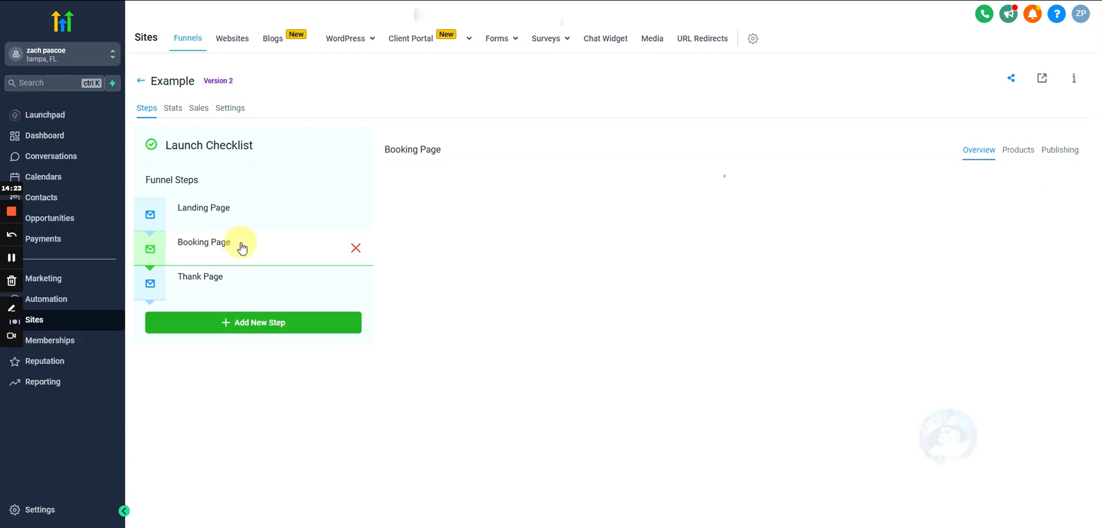
left_click(246, 212)
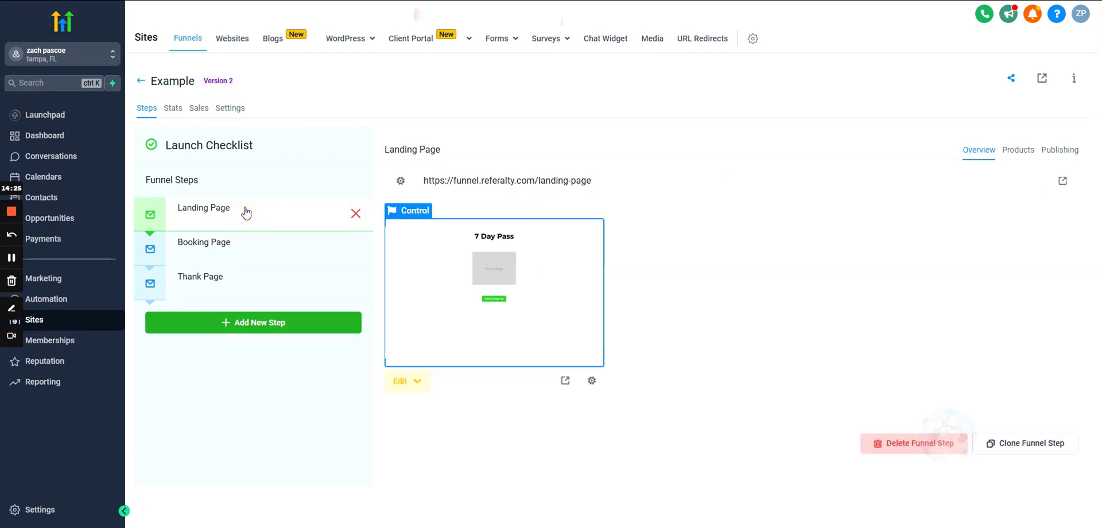
left_click(245, 247)
left_click(245, 278)
left_click(241, 241)
left_click(253, 212)
mouse_move(340, 234)
left_click(231, 109)
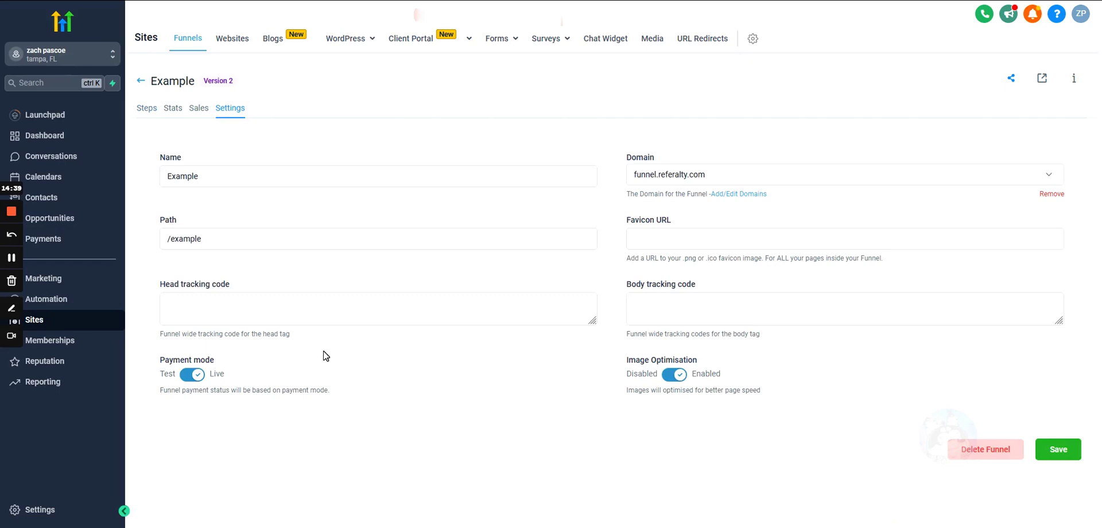
left_click(168, 304)
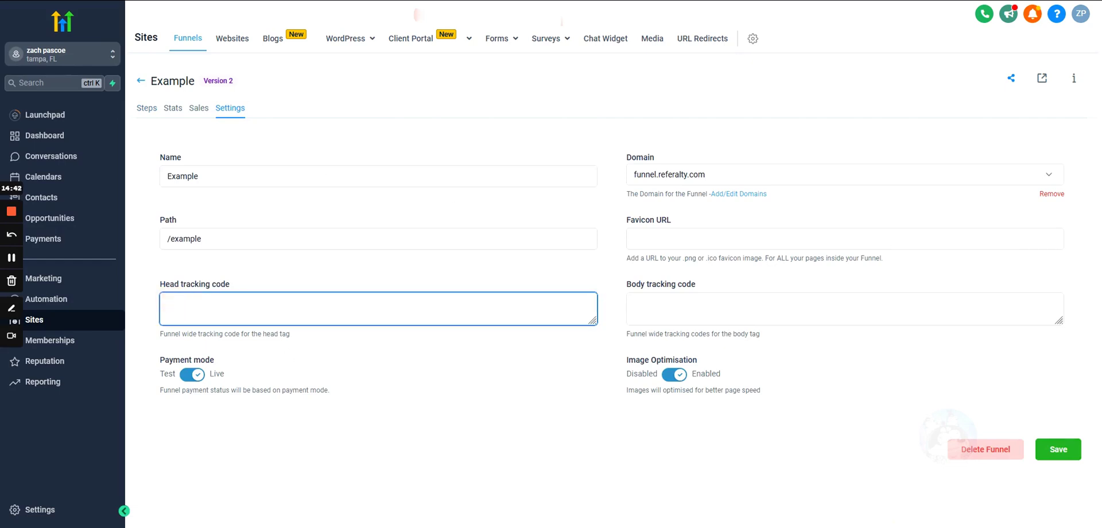
left_click_drag(160, 284, 246, 287)
left_click(147, 287)
left_click_drag(147, 288, 247, 287)
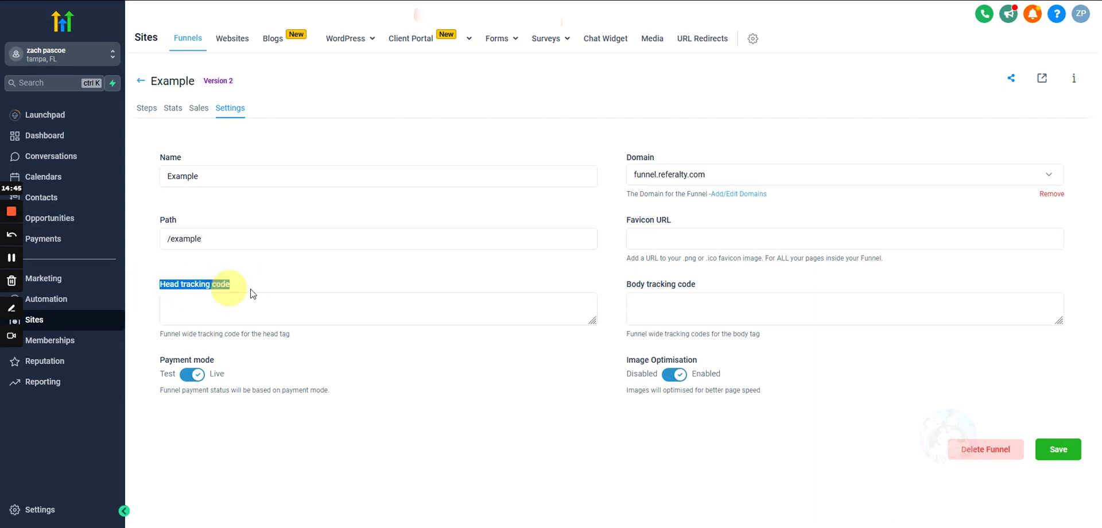
left_click(140, 81)
left_click(273, 207)
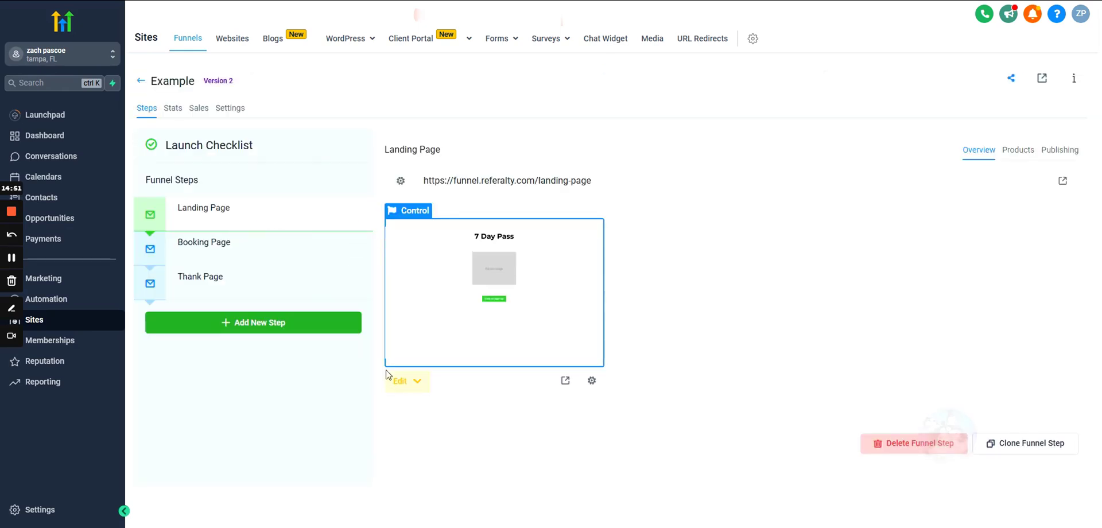
left_click(398, 381)
left_click(424, 412)
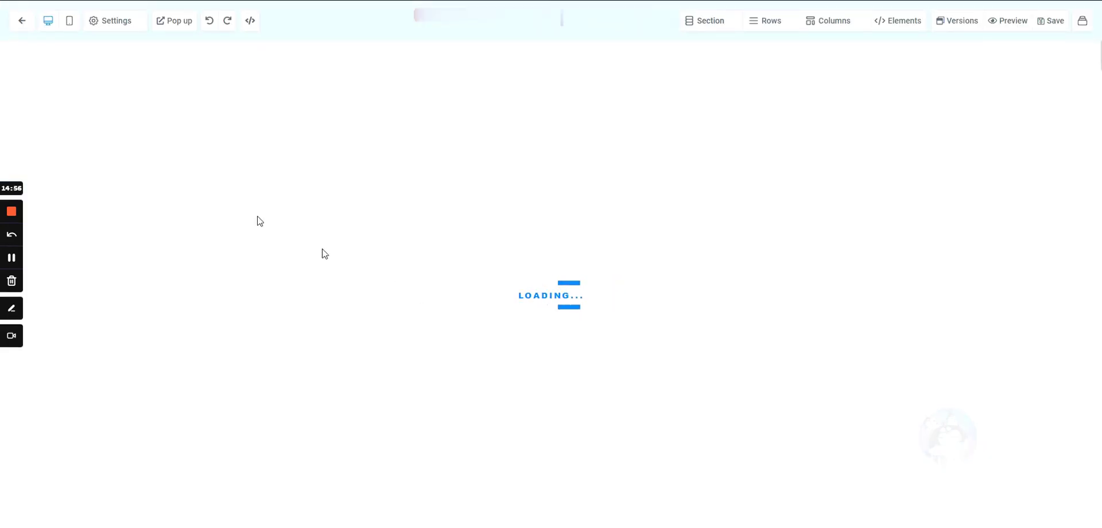
left_click(106, 29)
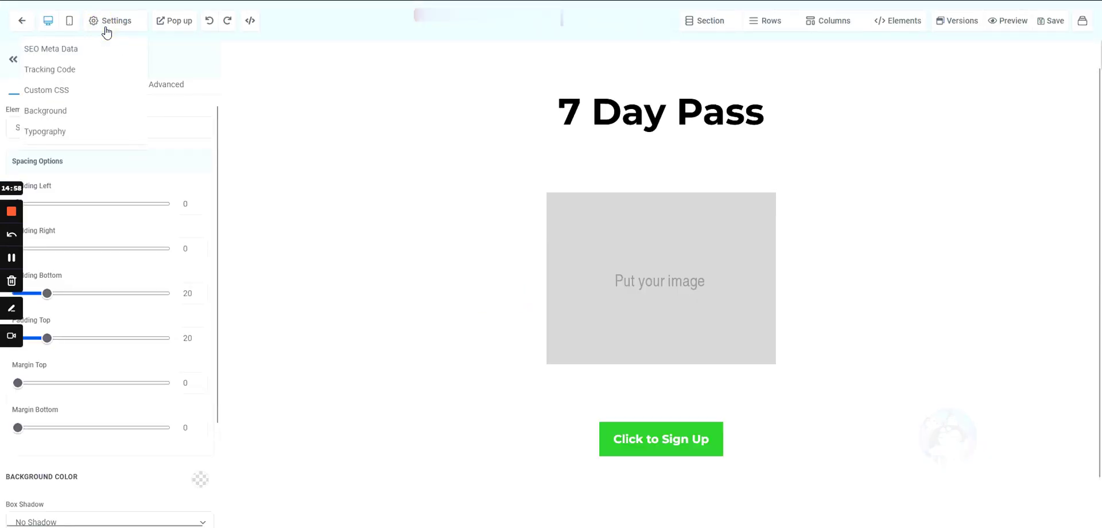
left_click(50, 70)
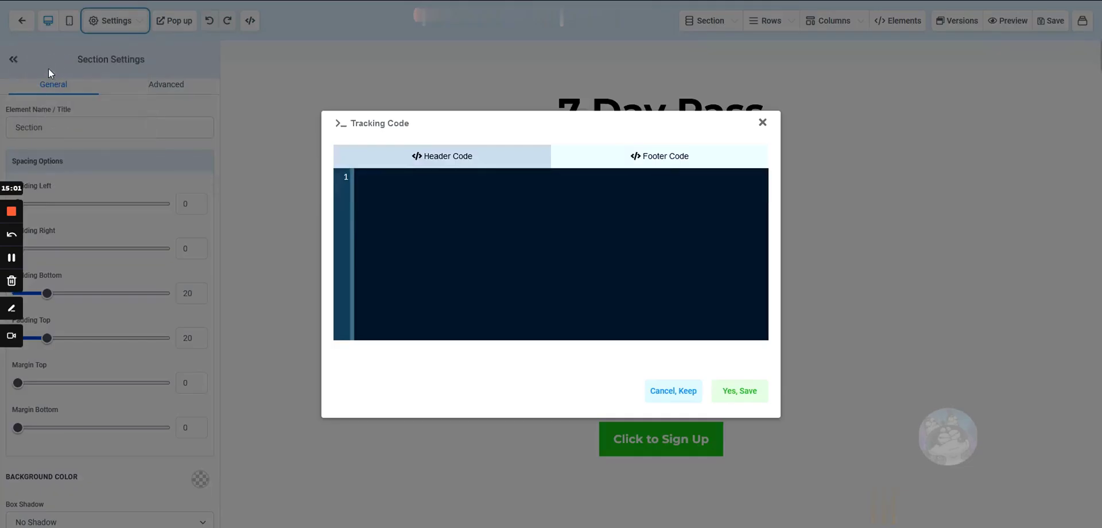
left_click(387, 186)
left_click(673, 390)
left_click(22, 21)
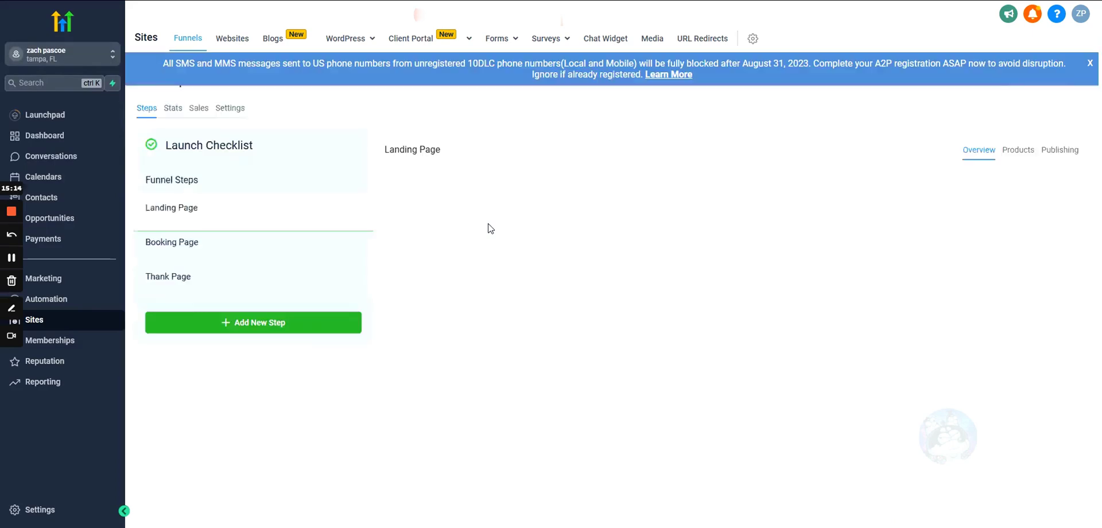
- Check the Booking, Thank and Landing Page steps and their live URLs
left_click(215, 253)
left_click(215, 284)
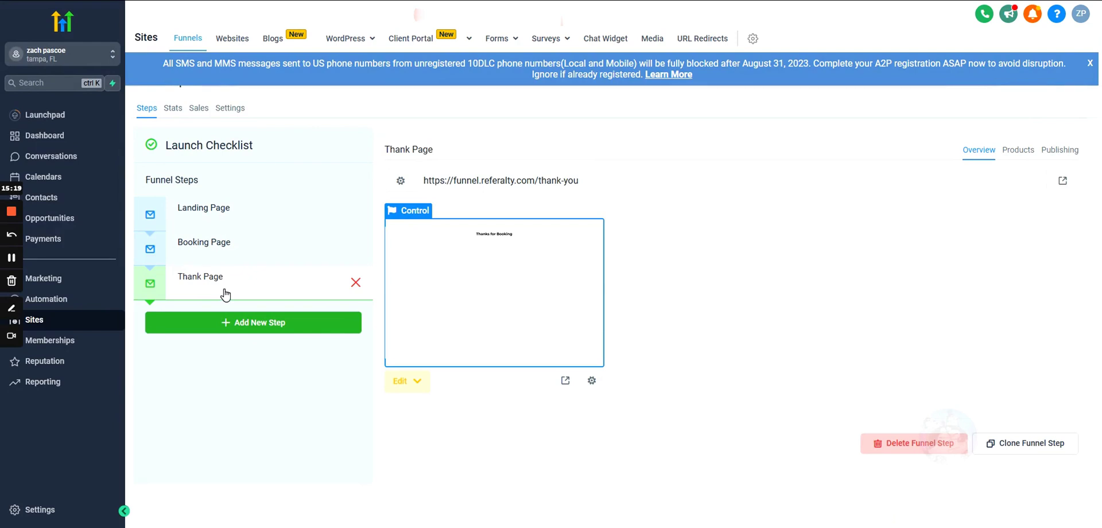
left_click(241, 246)
left_click(247, 213)
left_click(244, 248)
left_click(233, 277)
left_click(311, 209)
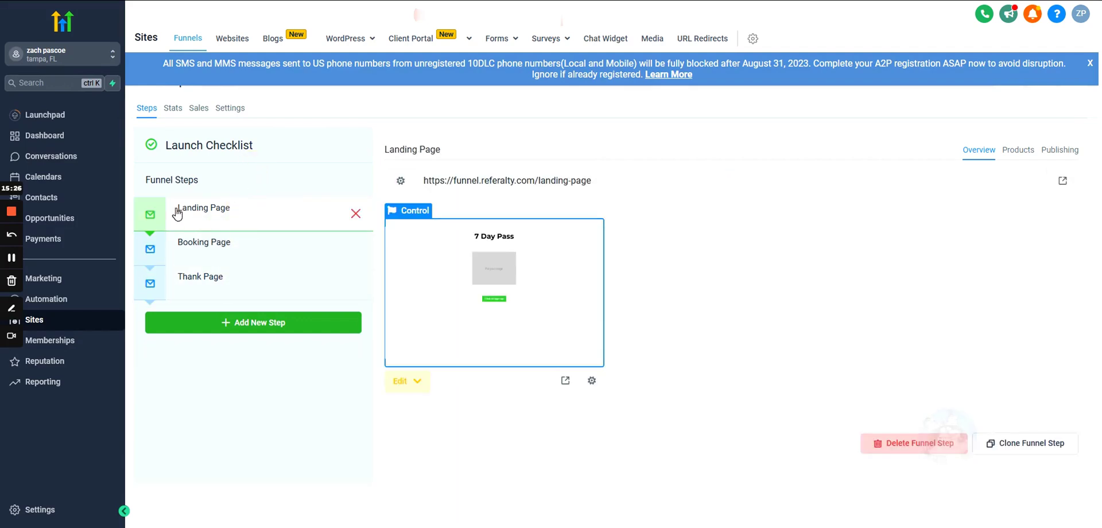
left_click(231, 227)
- Review each step's preview, end on the Booking Page, and dismiss the SMS registration banner
left_click(201, 281)
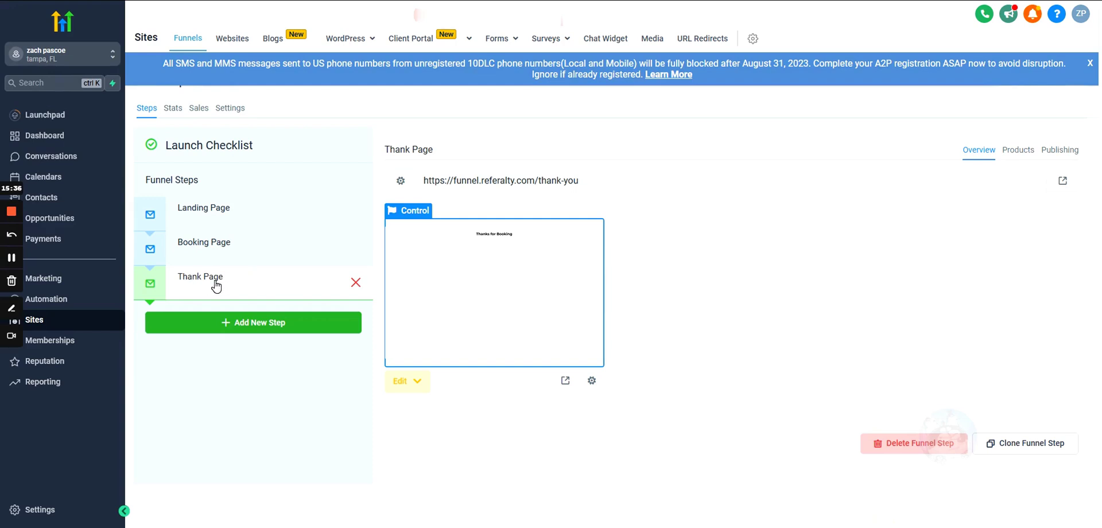
left_click(225, 245)
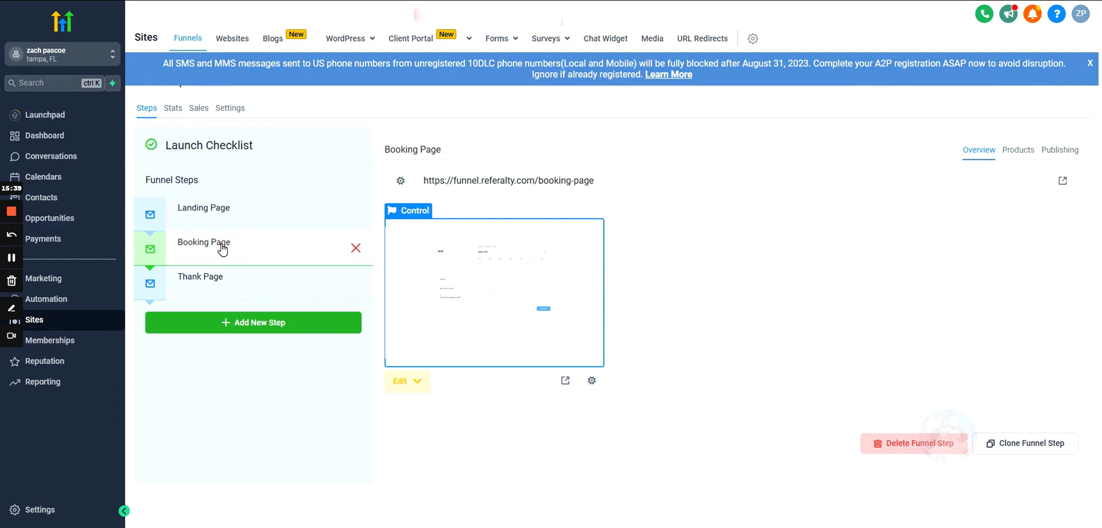
left_click(195, 218)
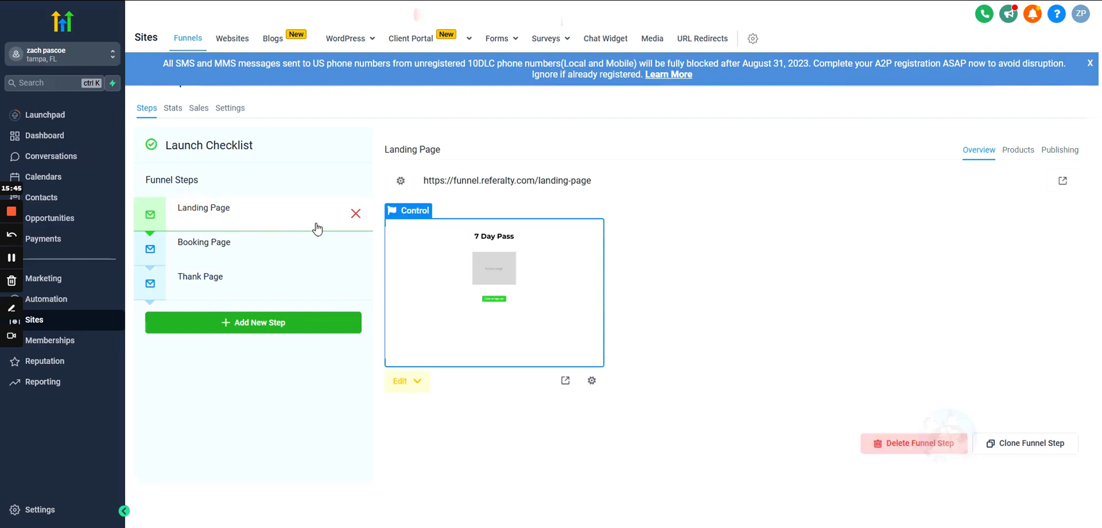
left_click(238, 251)
left_click(239, 216)
left_click(239, 289)
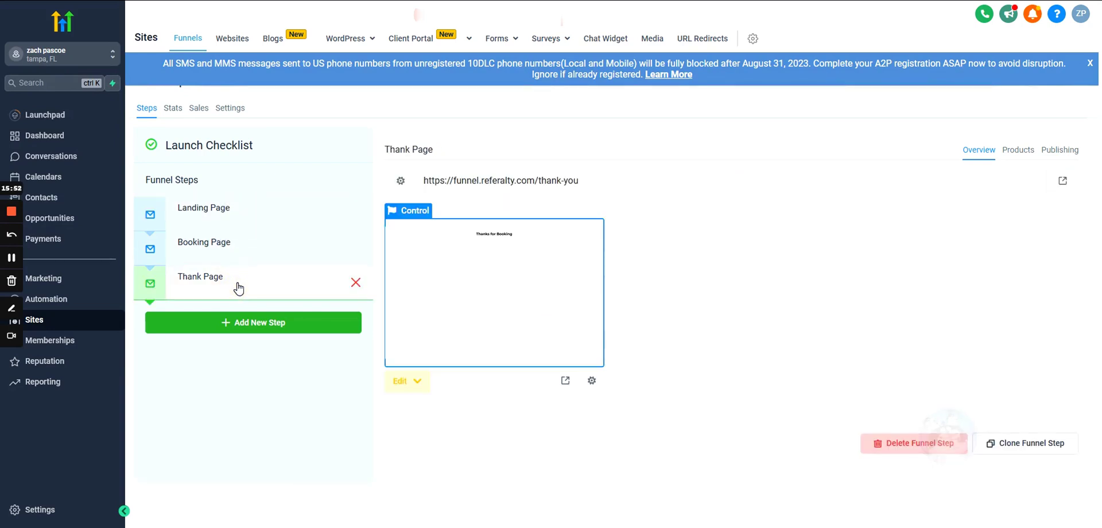
left_click(238, 250)
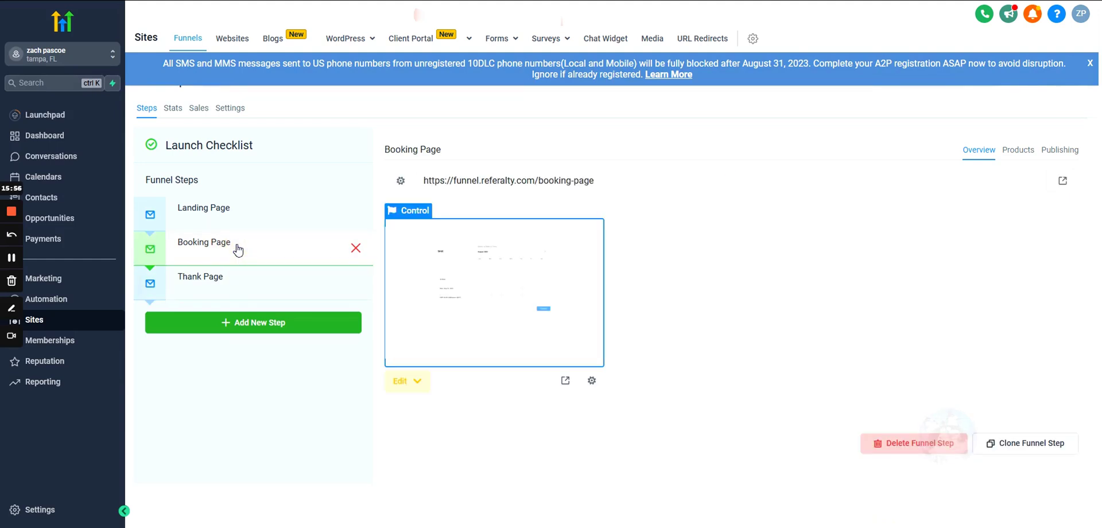
left_click(1089, 63)
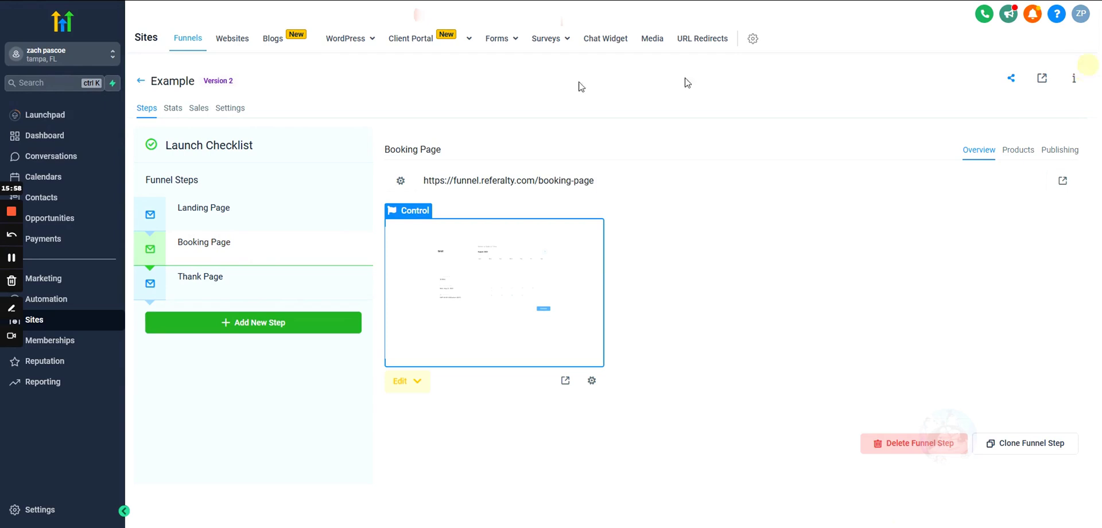
- Open the Example funnel's Stats tab and inspect the per-step views, opt-ins and rates
left_click(176, 108)
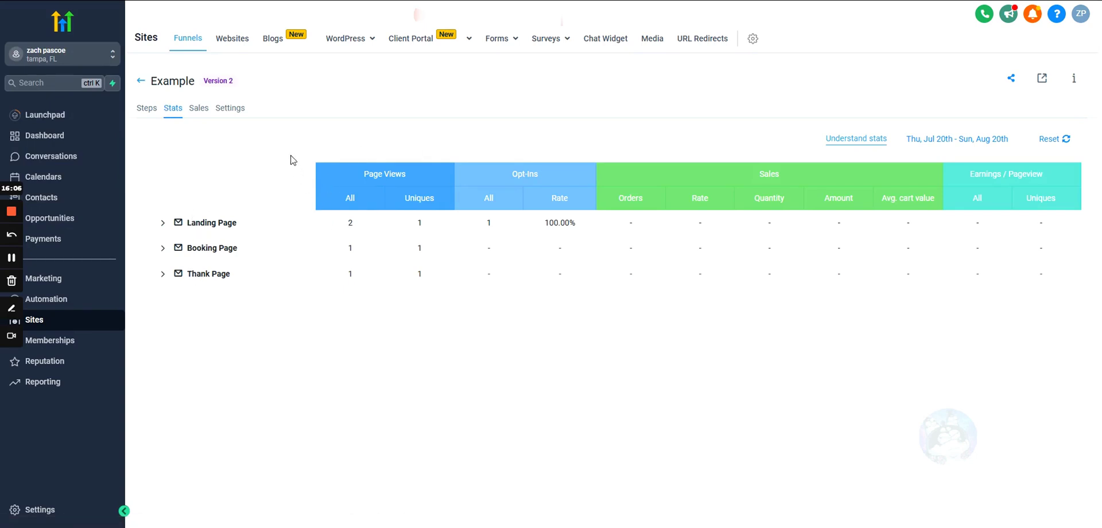
triple_click(713, 308)
left_click(746, 323)
double_click(568, 271)
left_click_drag(520, 240, 283, 150)
left_click(186, 141)
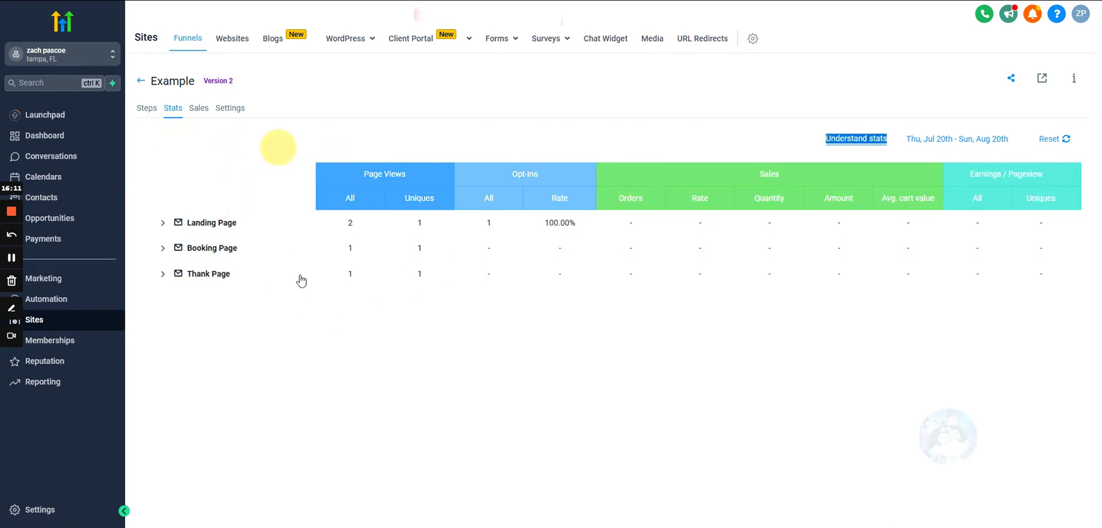
left_click(302, 151)
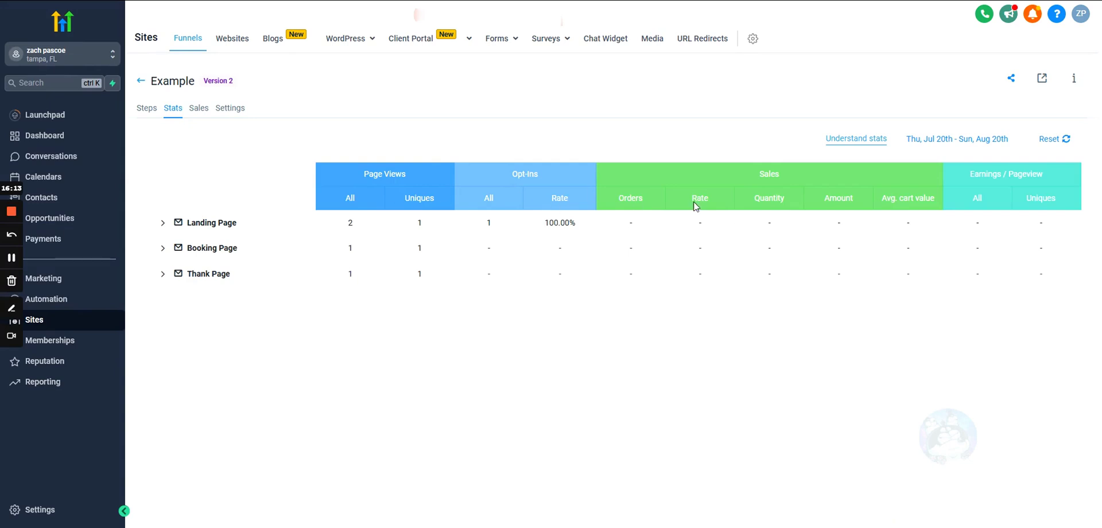